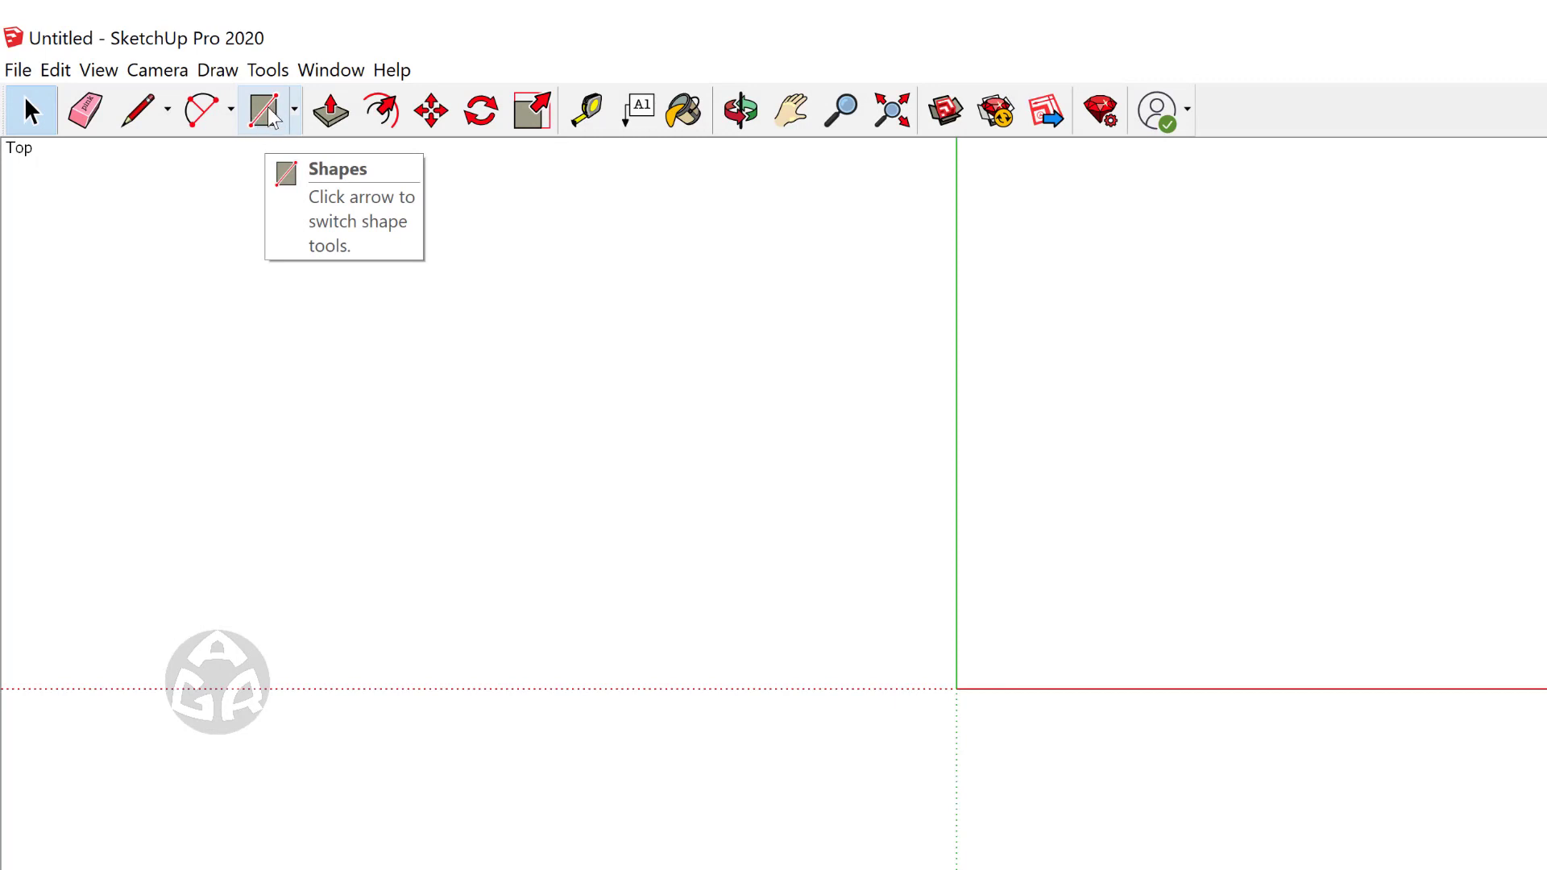
Browse the shape and drawing tool lists, then close them without choosing a tool.
{"action": "left_click", "coordinate": [295, 111]}
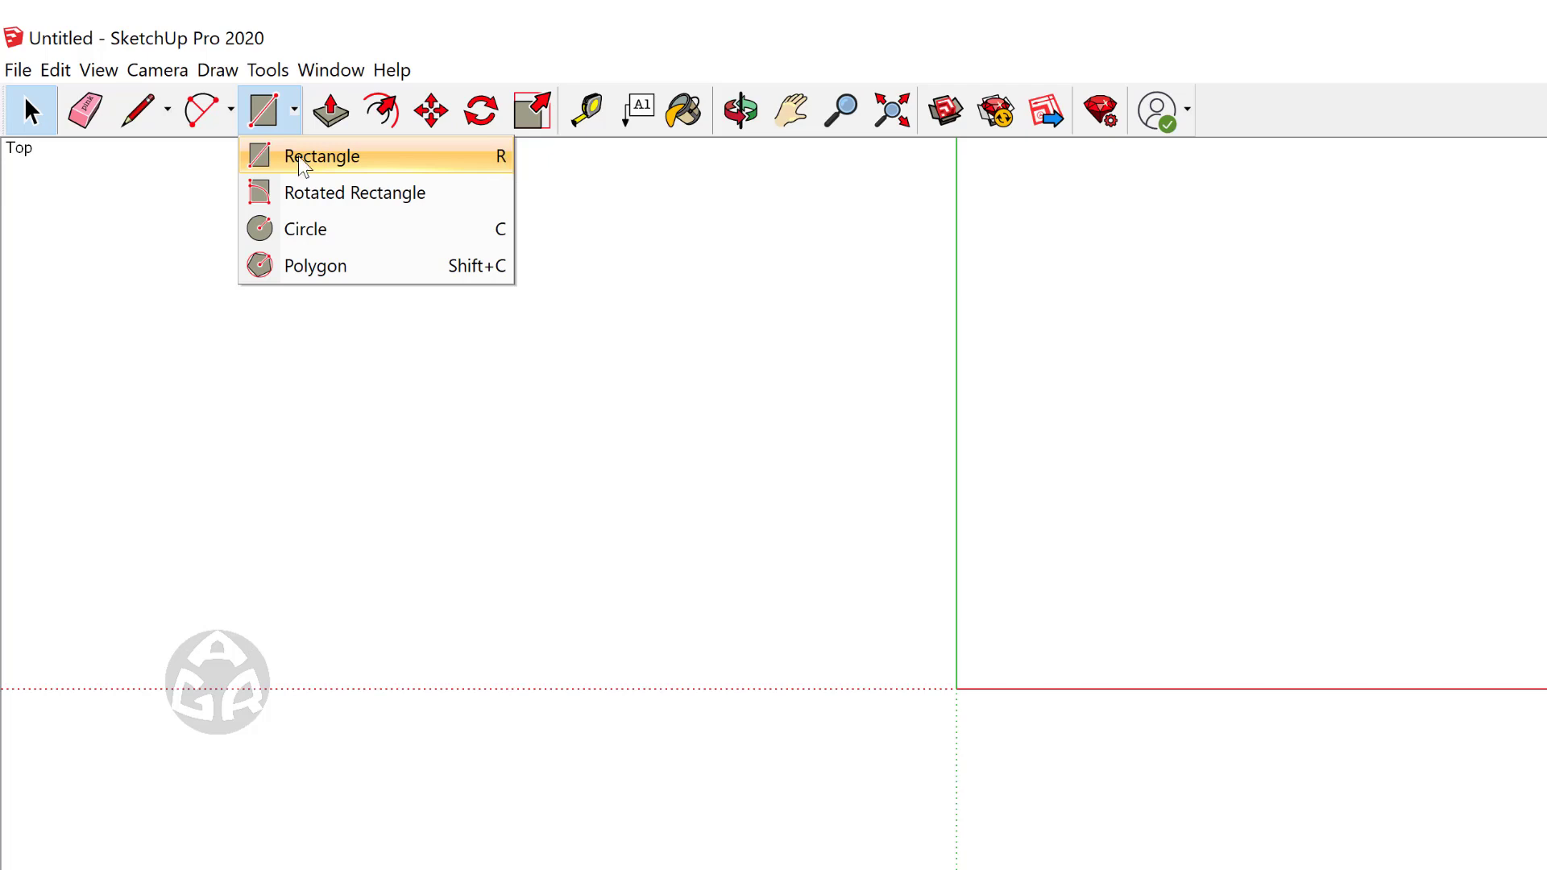
{"action": "left_click", "coordinate": [218, 70]}
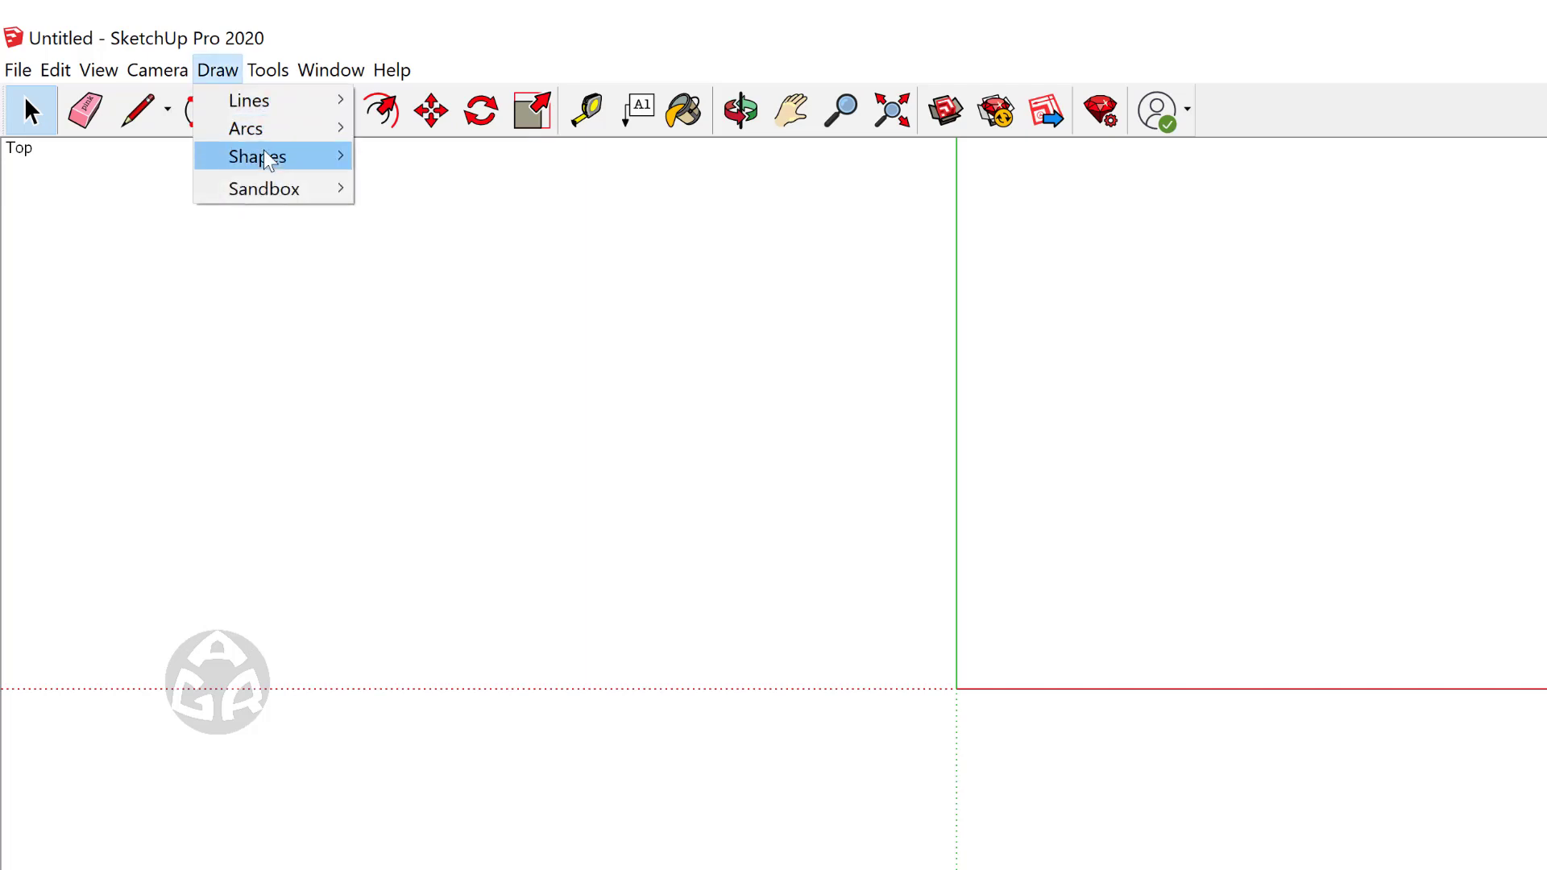
{"action": "mouse_move", "coordinate": [268, 160]}
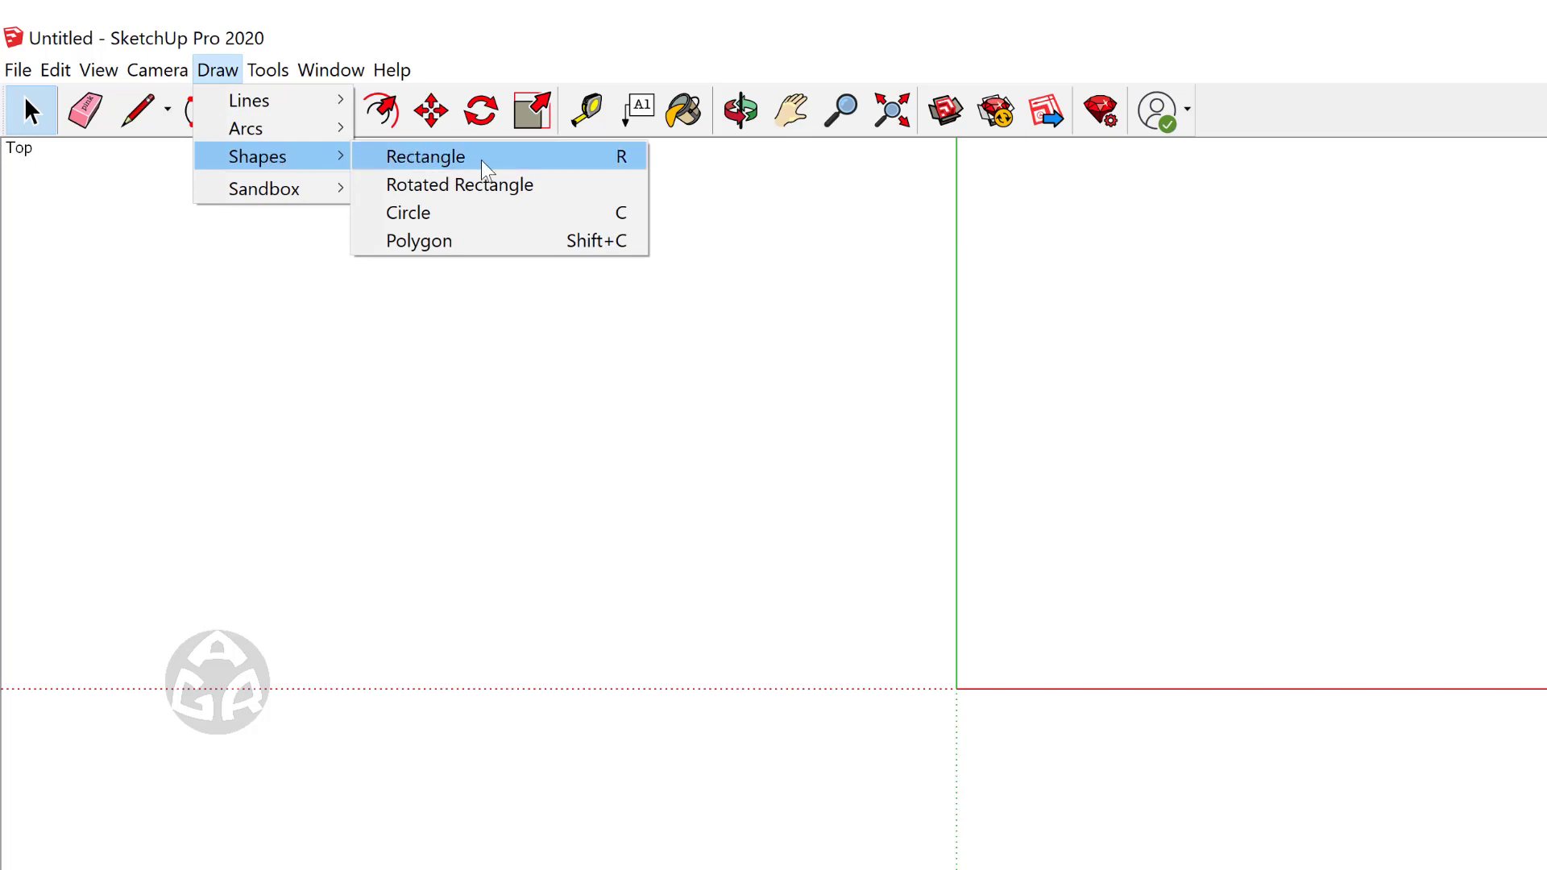
{"action": "left_click", "coordinate": [974, 476]}
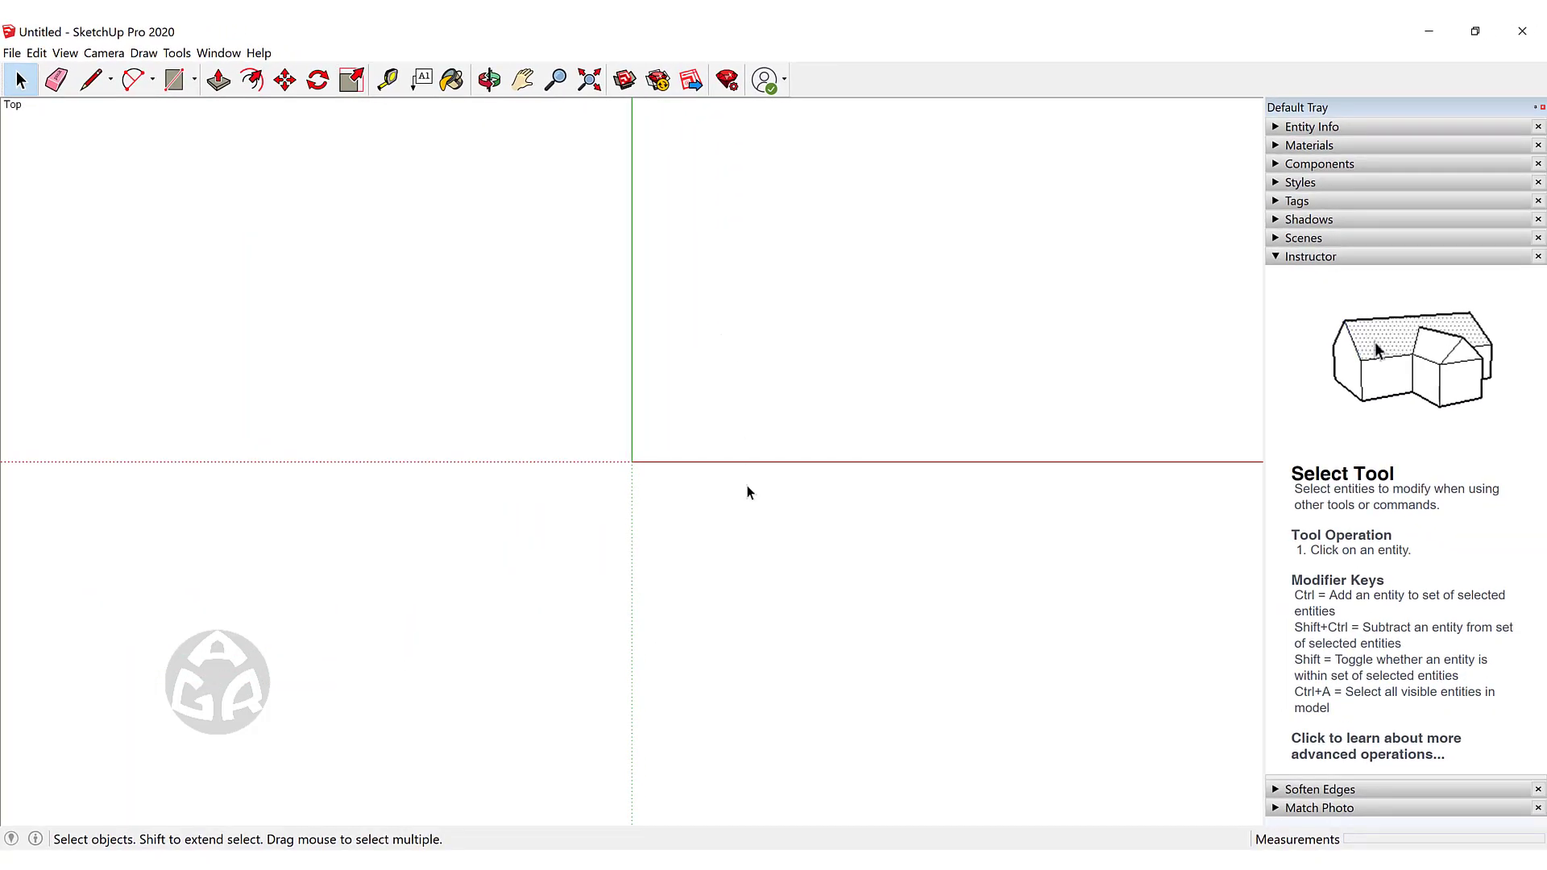
Draw the first flat rectangle in the top view using the R shortcut.
{"action": "key", "text": "r"}
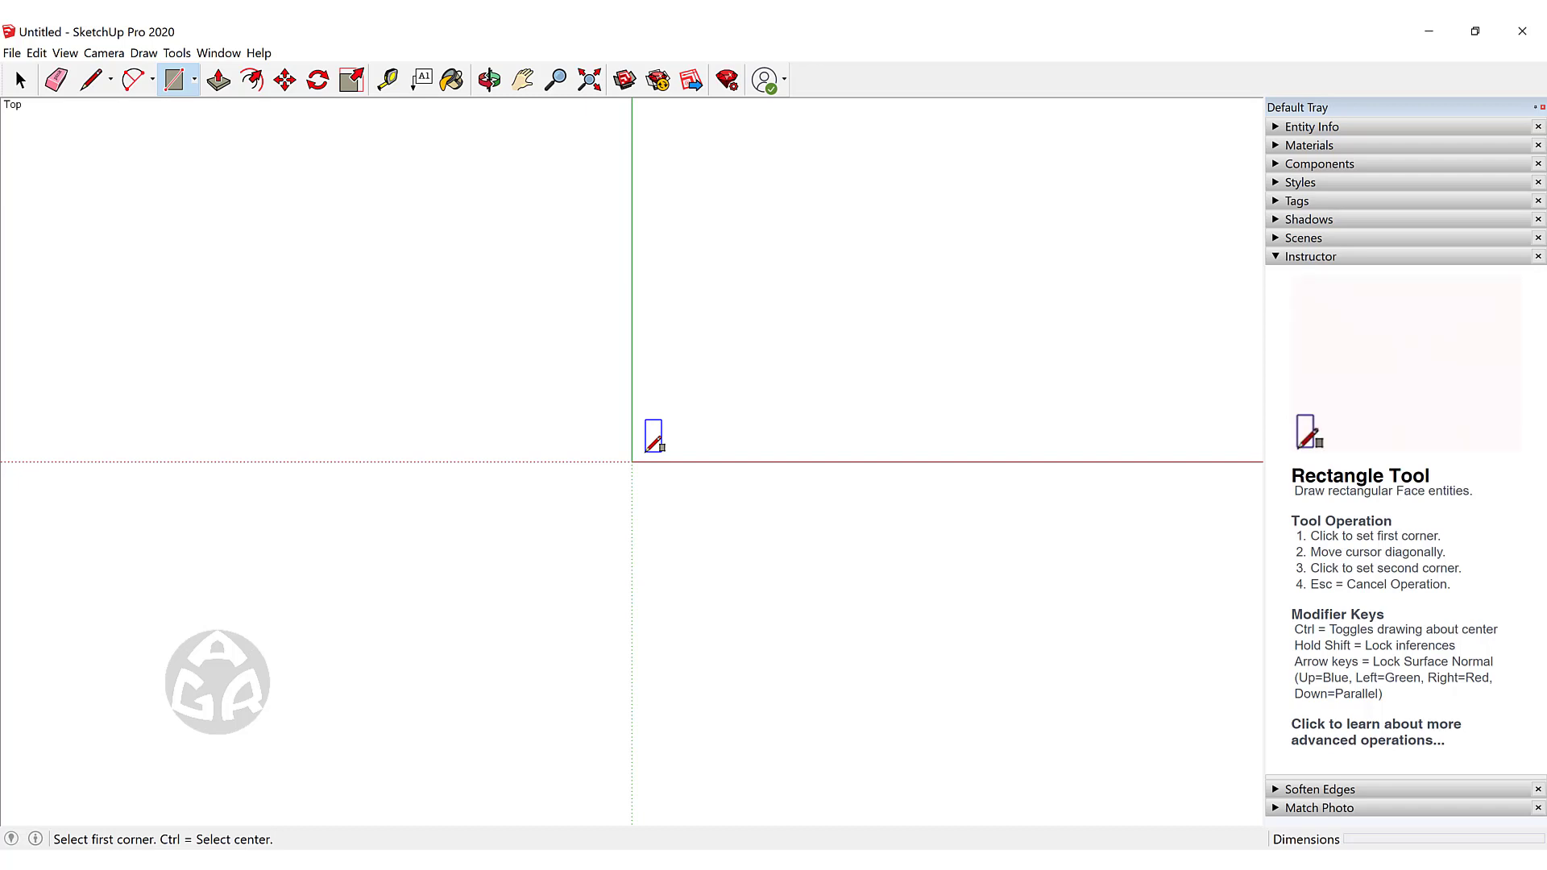
{"action": "left_click", "coordinate": [647, 451]}
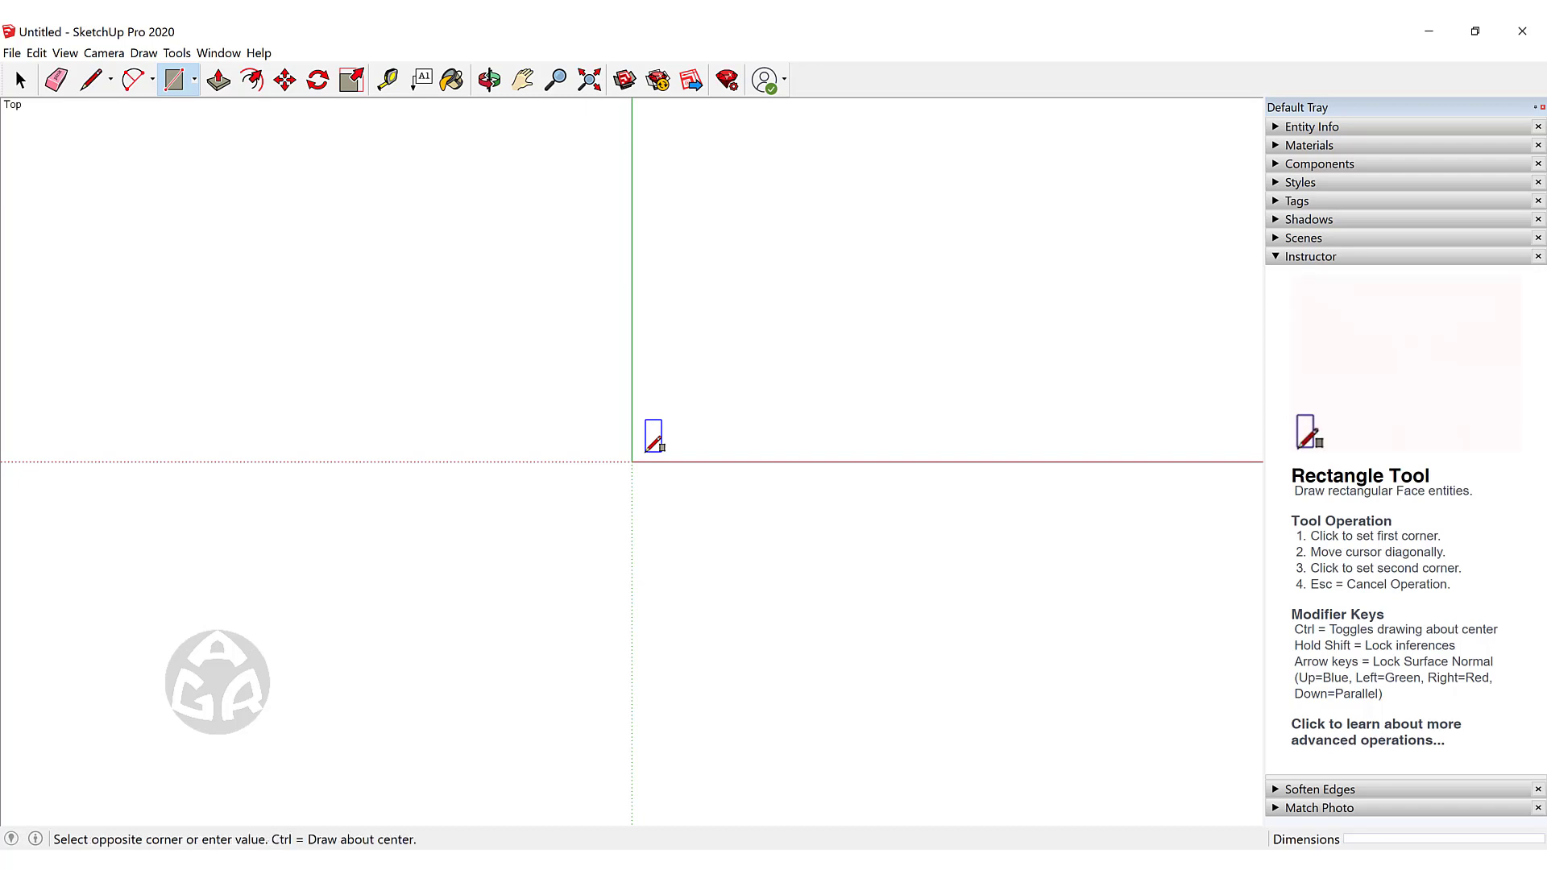
{"action": "left_click", "coordinate": [788, 371]}
{"action": "scroll", "coordinate": [779, 327], "scroll_direction": "up", "scroll_amount": 5}
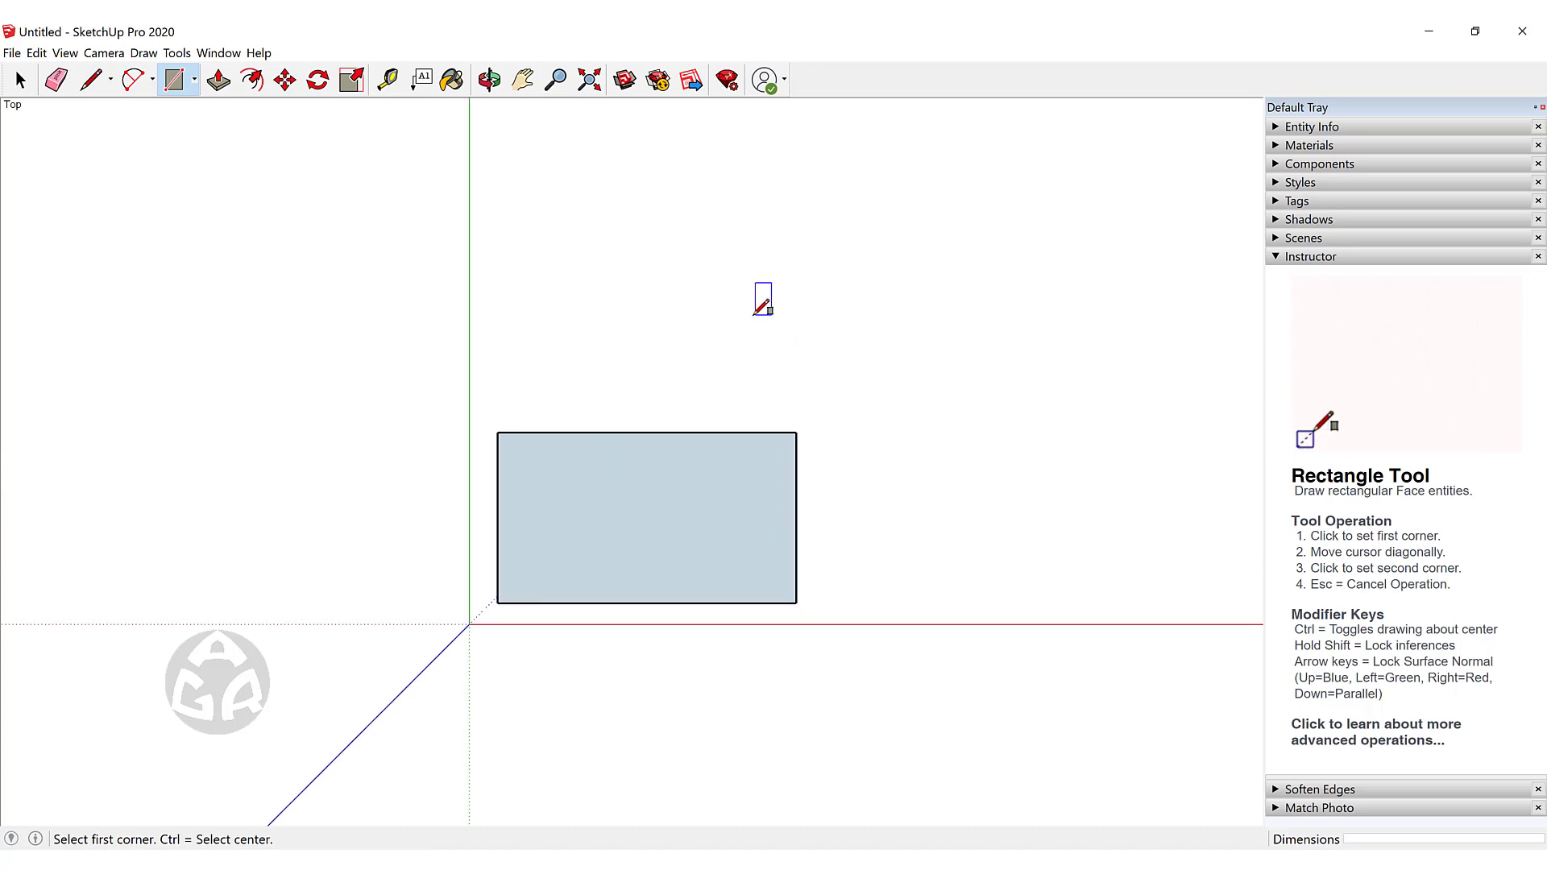
{"action": "middle_click_drag", "start_coordinate": [708, 327], "coordinate": [763, 384], "text": "shift"}
Draw a second rectangle above the first and set the first corner of a third.
{"action": "key", "text": "r"}
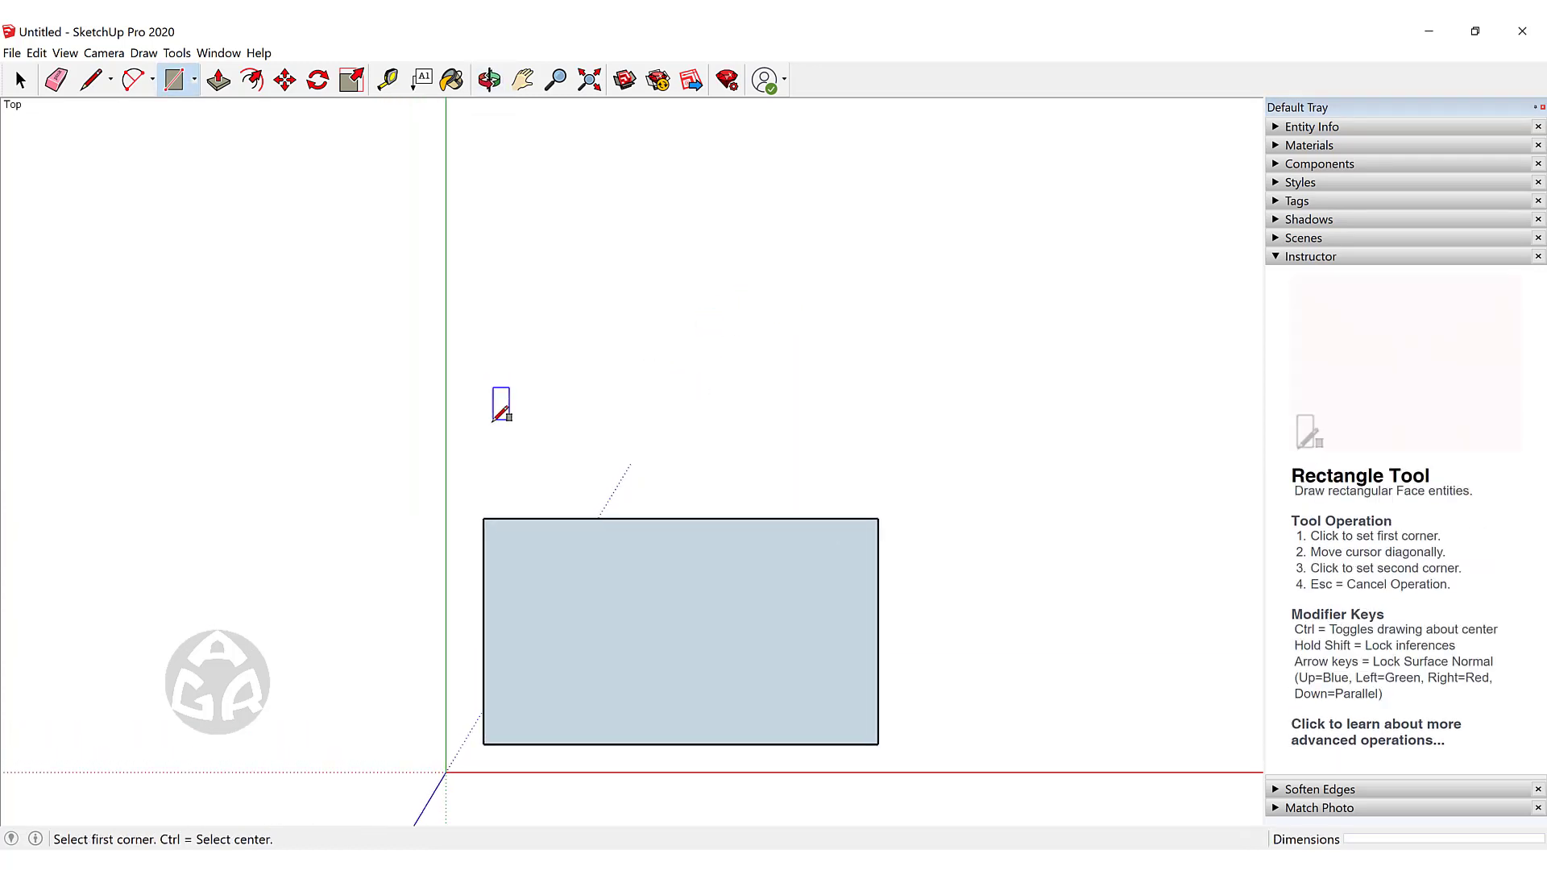
{"action": "left_click", "coordinate": [483, 462]}
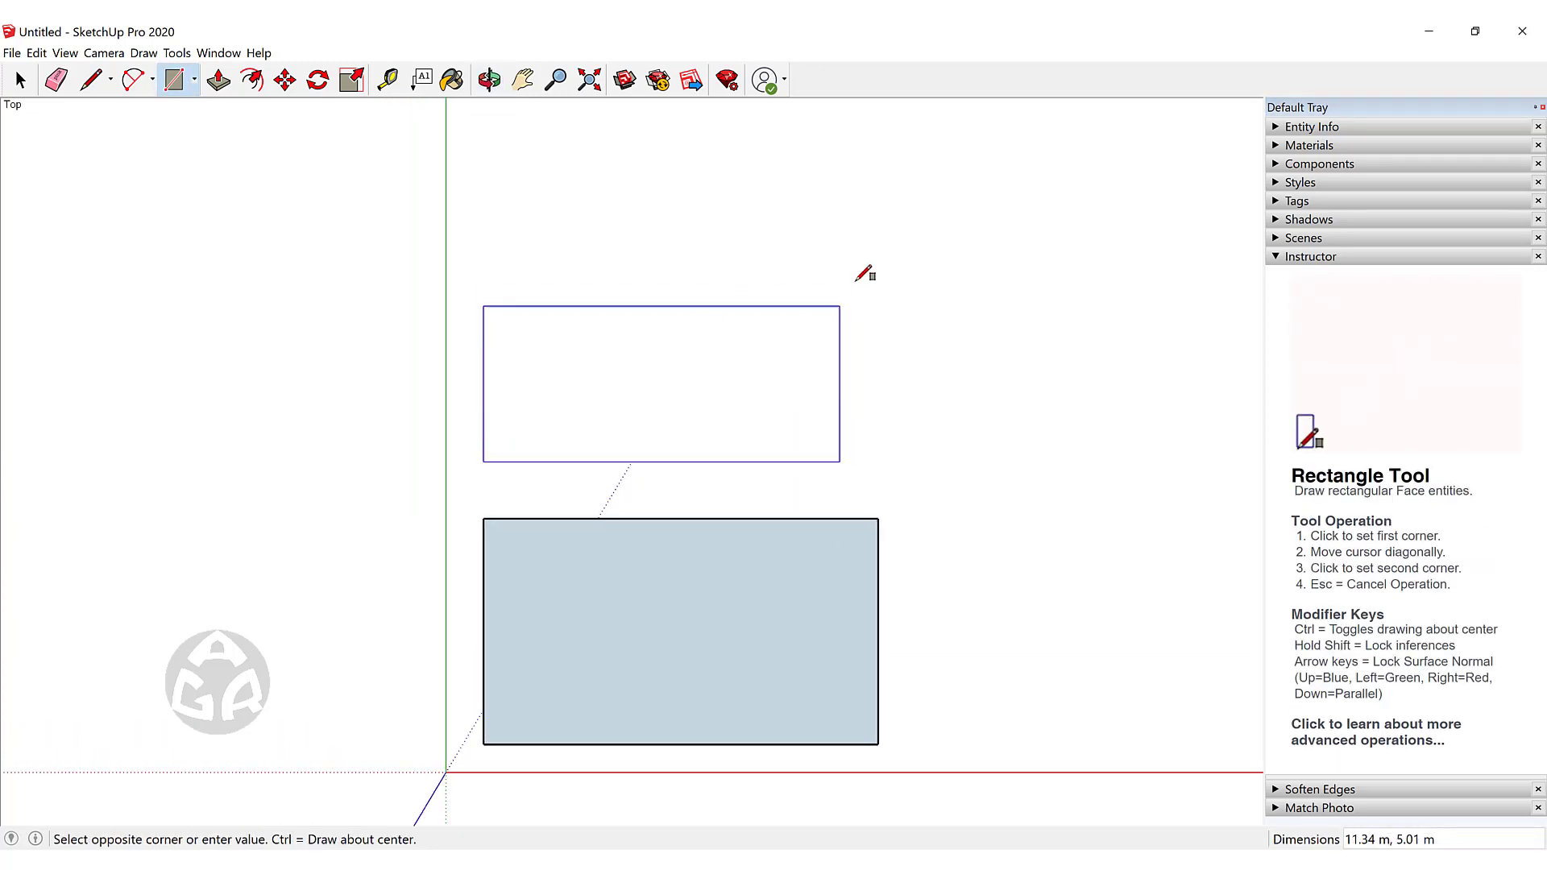
{"action": "left_click", "coordinate": [877, 246]}
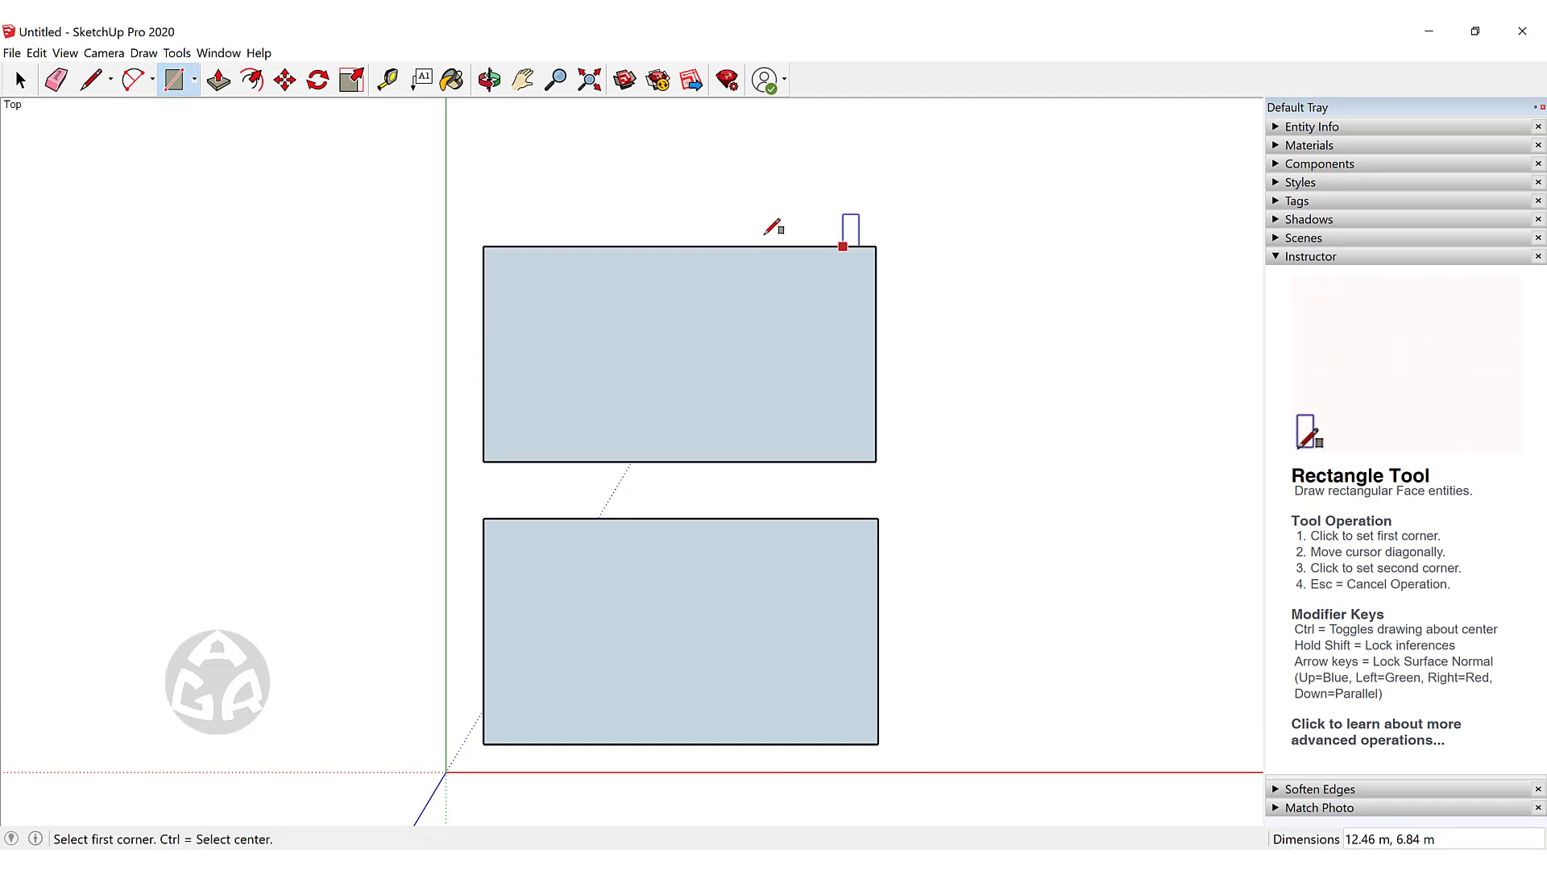
{"action": "middle_click_drag", "start_coordinate": [799, 163], "coordinate": [763, 421]}
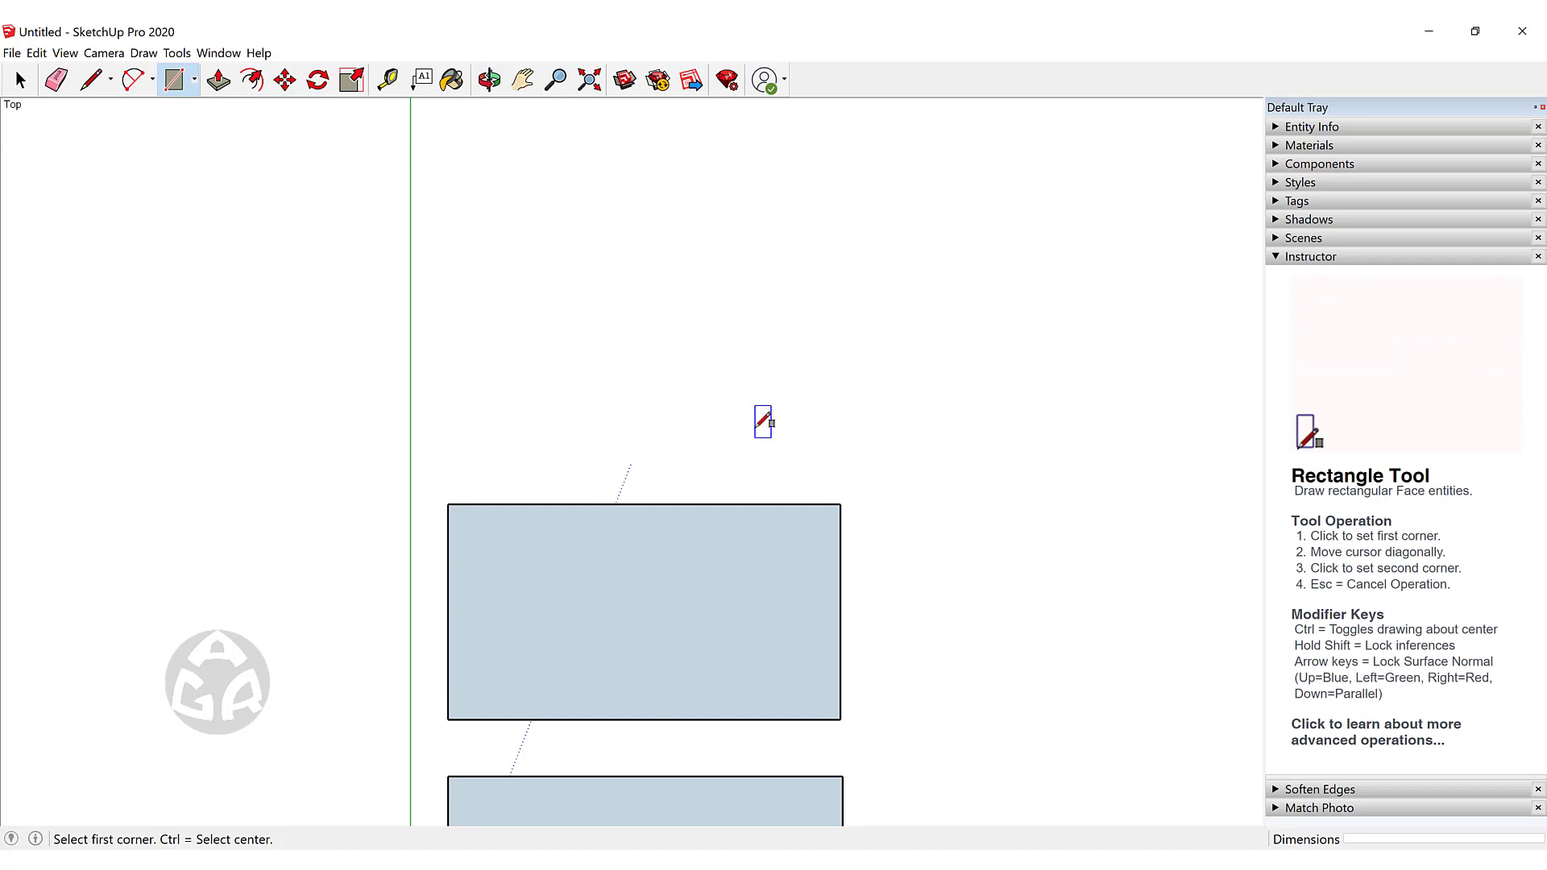
{"action": "left_click", "coordinate": [449, 451]}
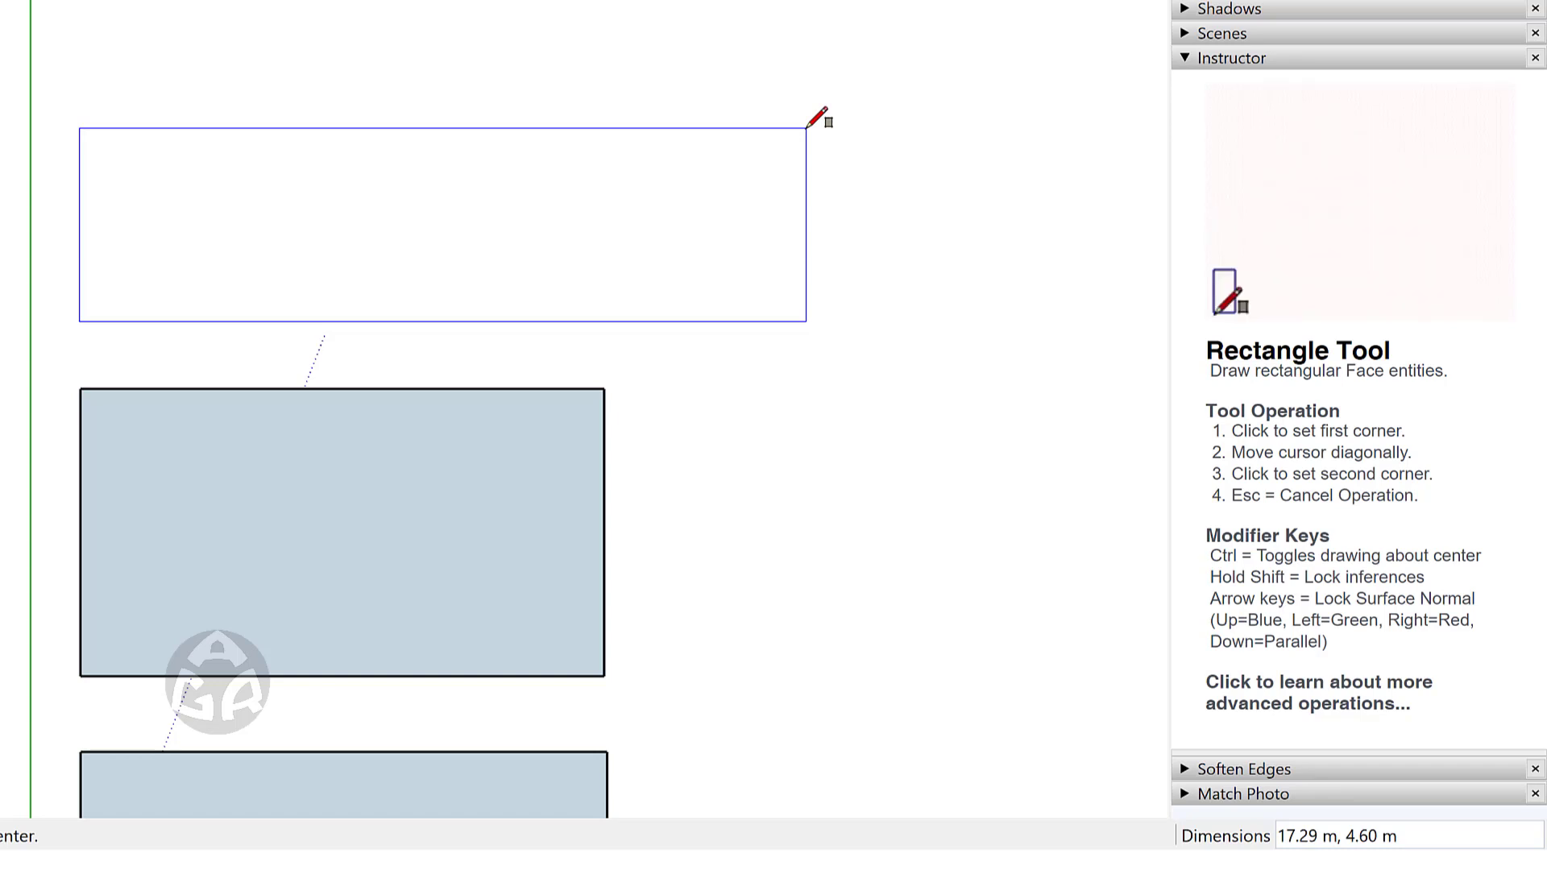
Size the third rectangle at 15 by 10 by entering 15,10.
{"action": "type", "text": "15"}
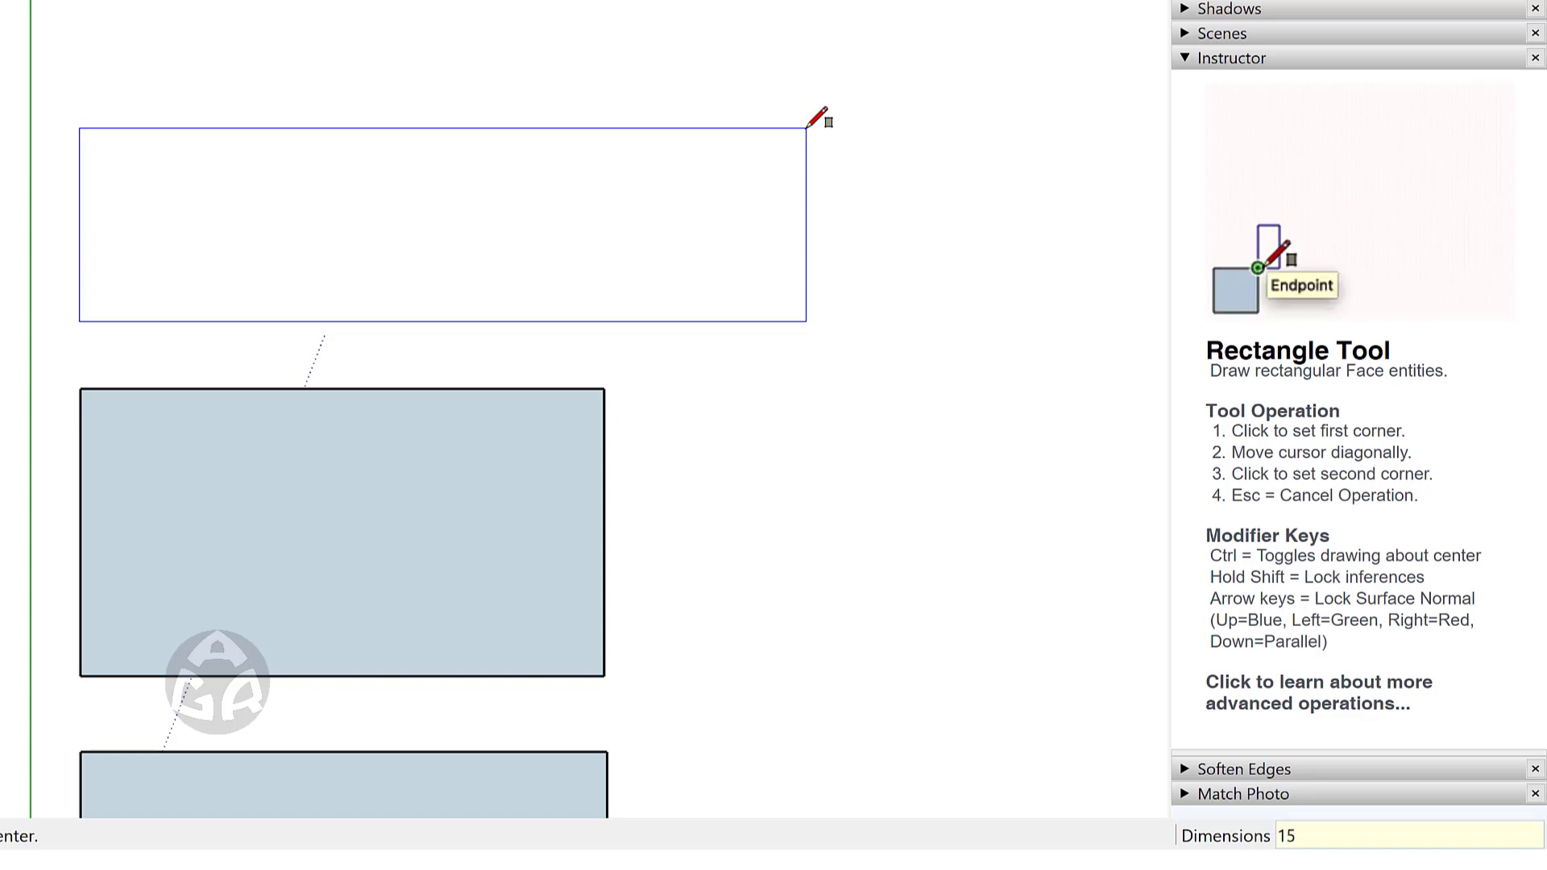
{"action": "type", "text": ","}
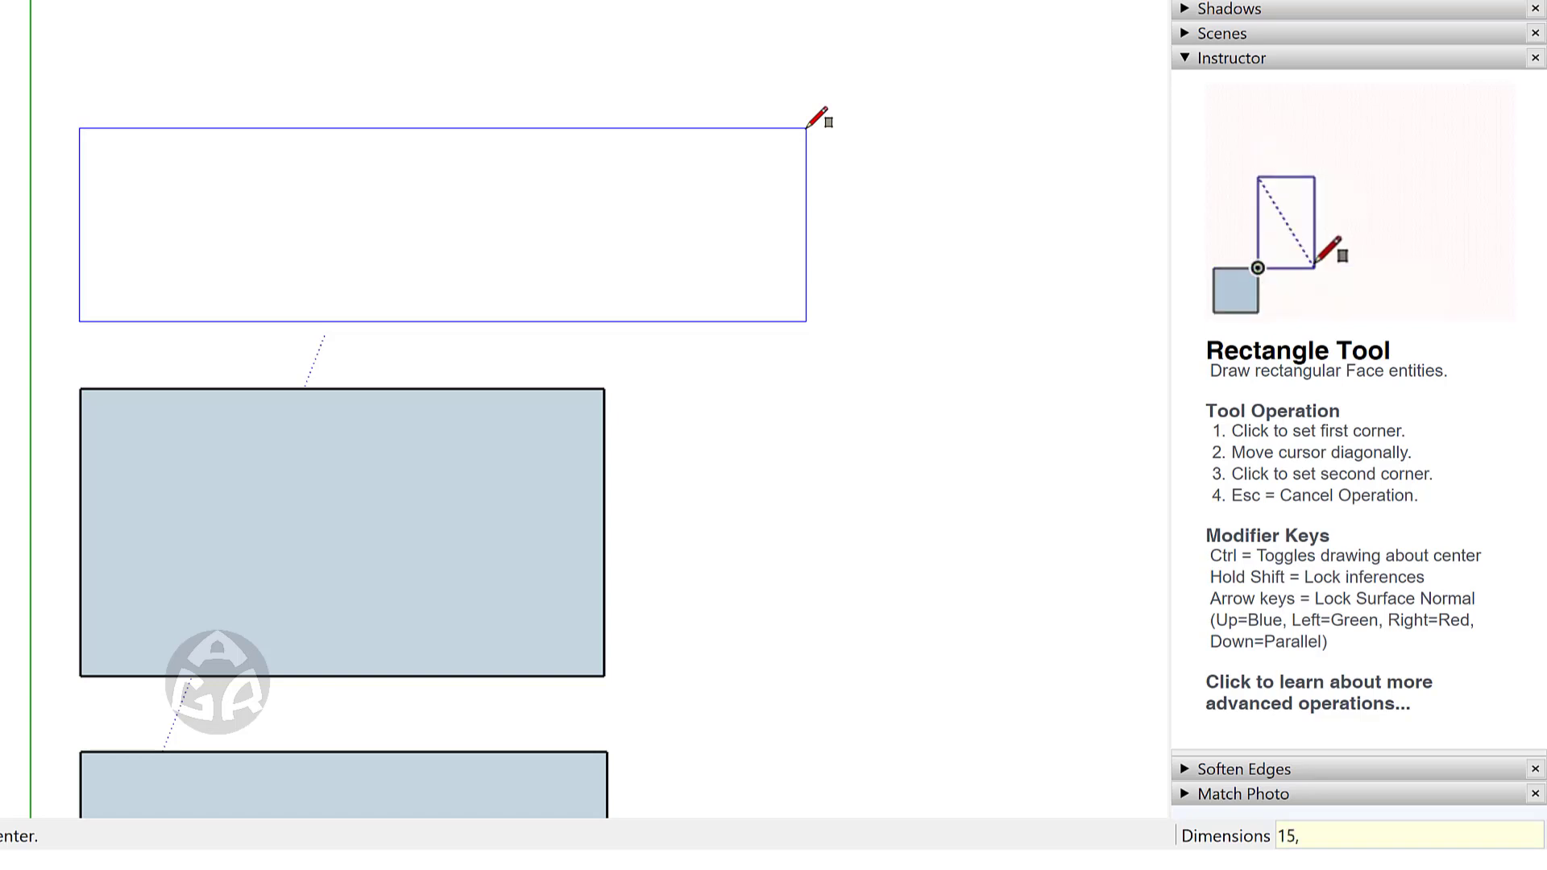
{"action": "type", "text": "10"}
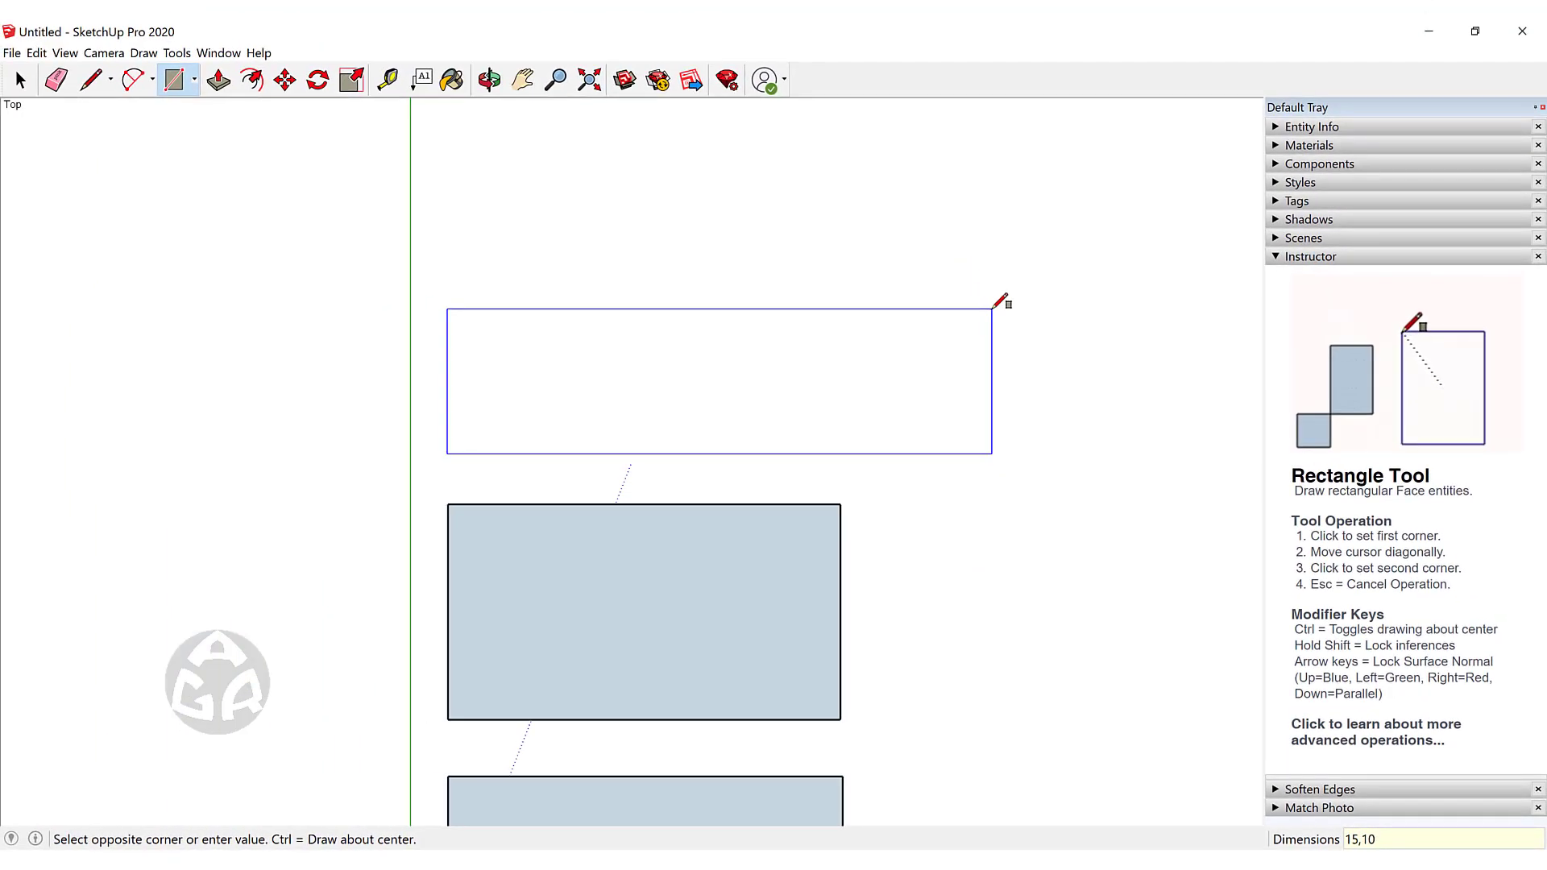
{"action": "key", "text": "Return"}
Check the new rectangle's 10.00 m side with the Tape Measure, then frame all three rectangles and the axes.
{"action": "key", "text": "t"}
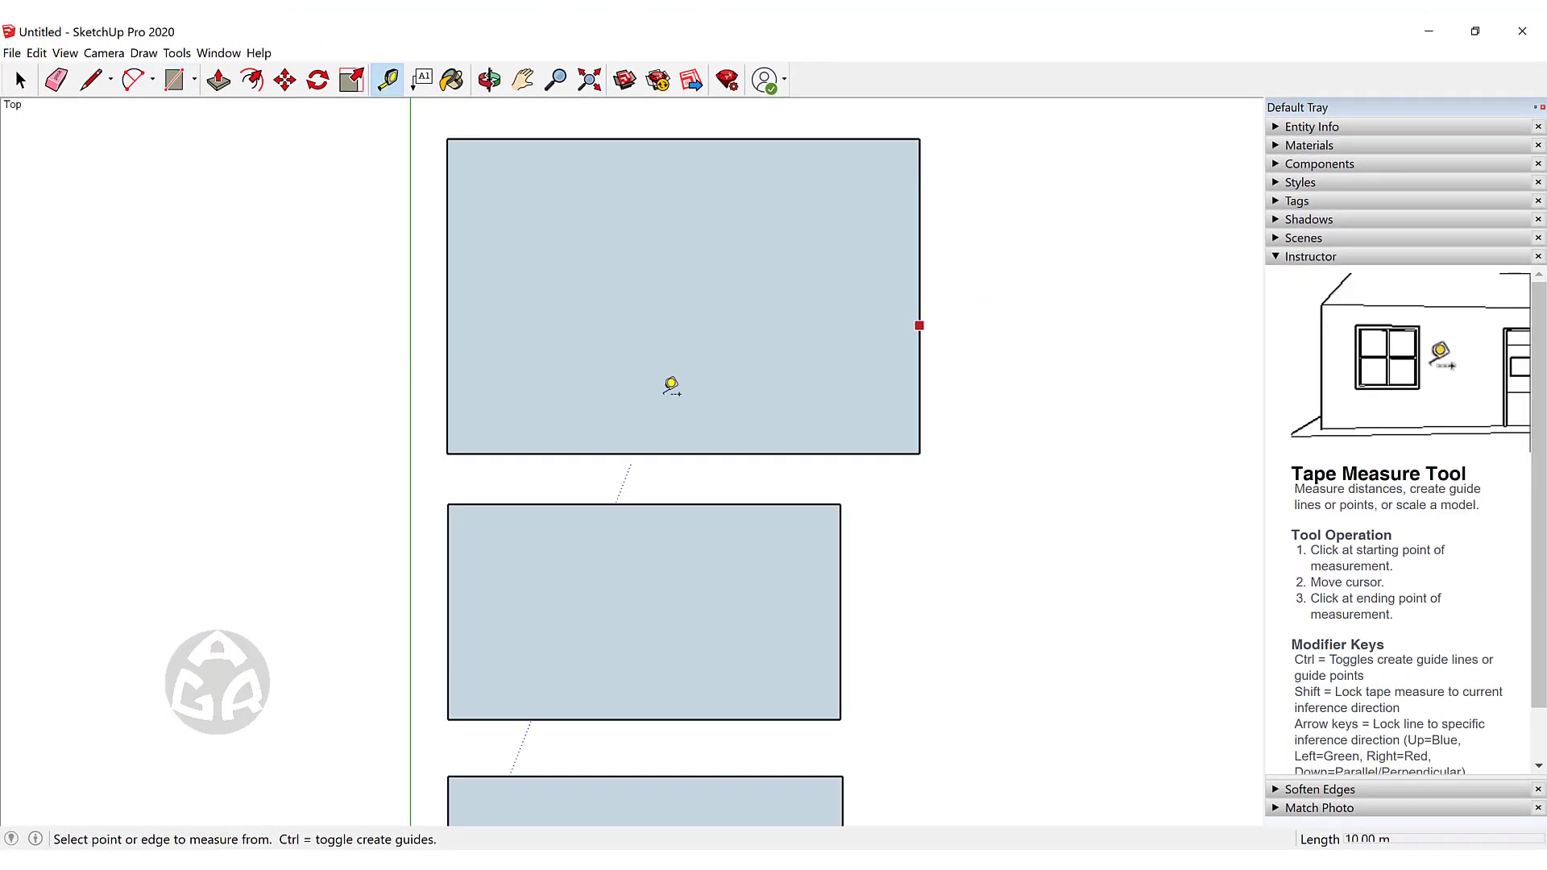
{"action": "left_click", "coordinate": [448, 454]}
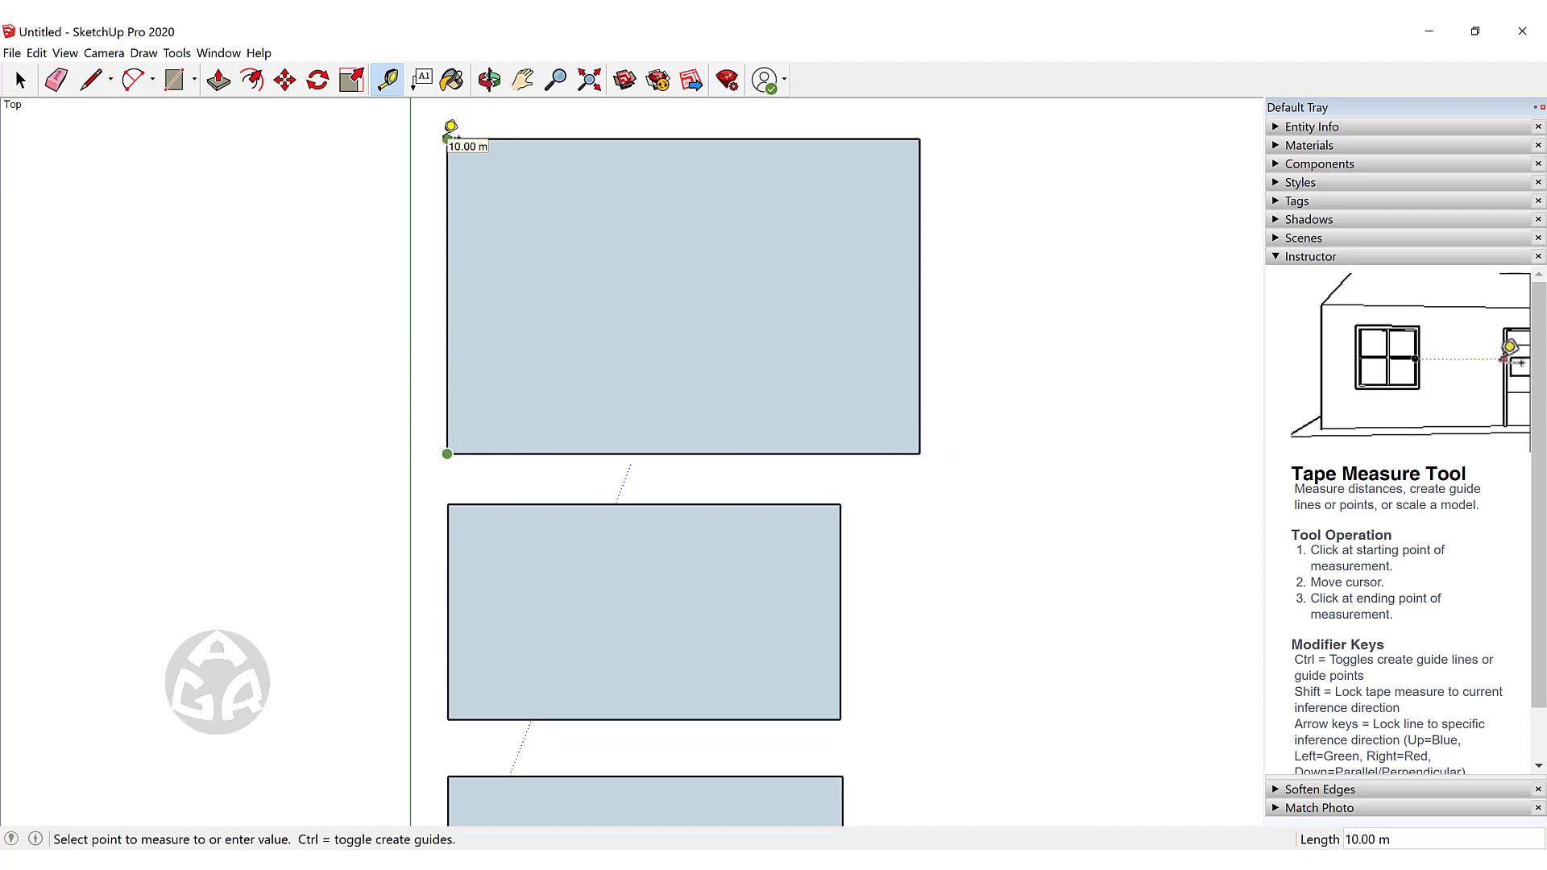
{"action": "key", "text": "space"}
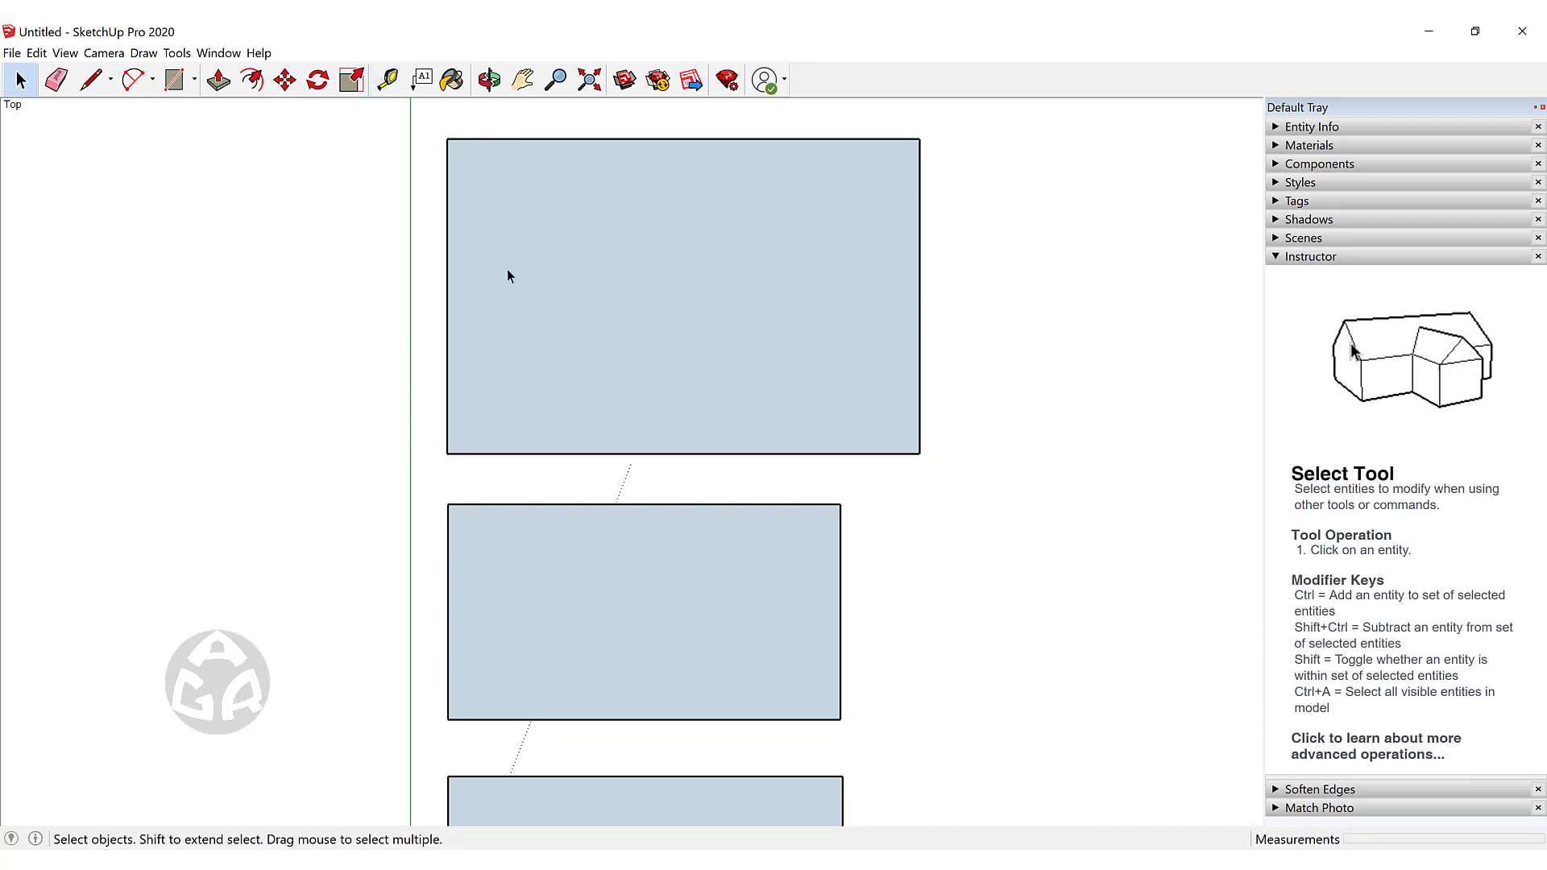
{"action": "scroll", "coordinate": [508, 276], "scroll_direction": "down", "scroll_amount": 3}
{"action": "middle_click_drag", "start_coordinate": [708, 322], "coordinate": [494, 467], "text": "shift"}
{"action": "scroll", "coordinate": [524, 439], "scroll_direction": "up", "scroll_amount": 3}
{"action": "key", "text": "r"}
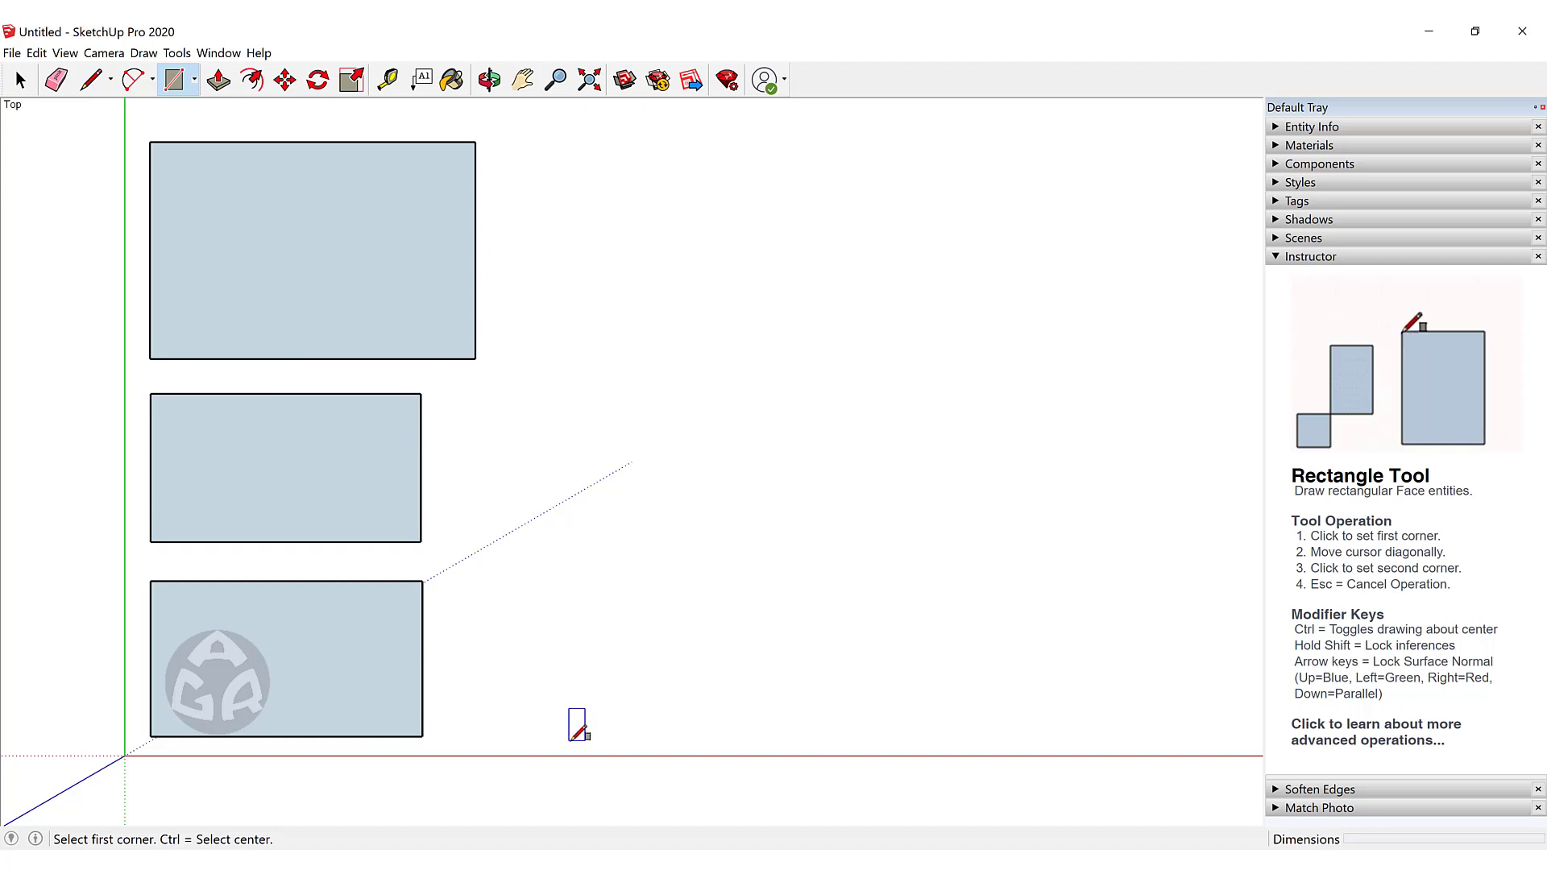
Draw two squares beside the bottom and middle rectangles to start a second column.
{"action": "left_click", "coordinate": [576, 736]}
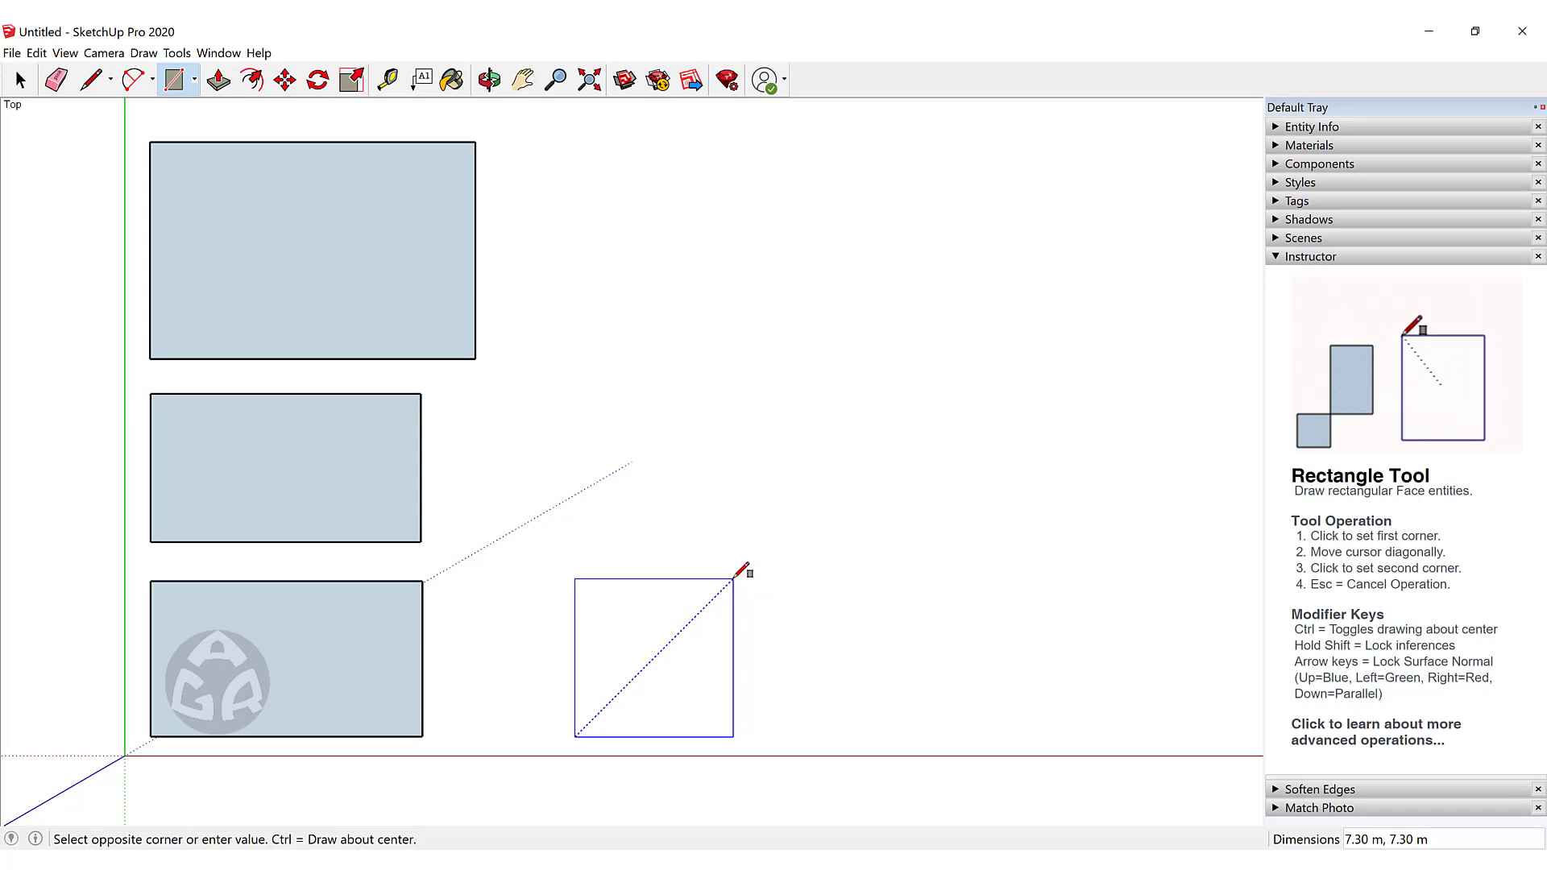
{"action": "left_click", "coordinate": [733, 579]}
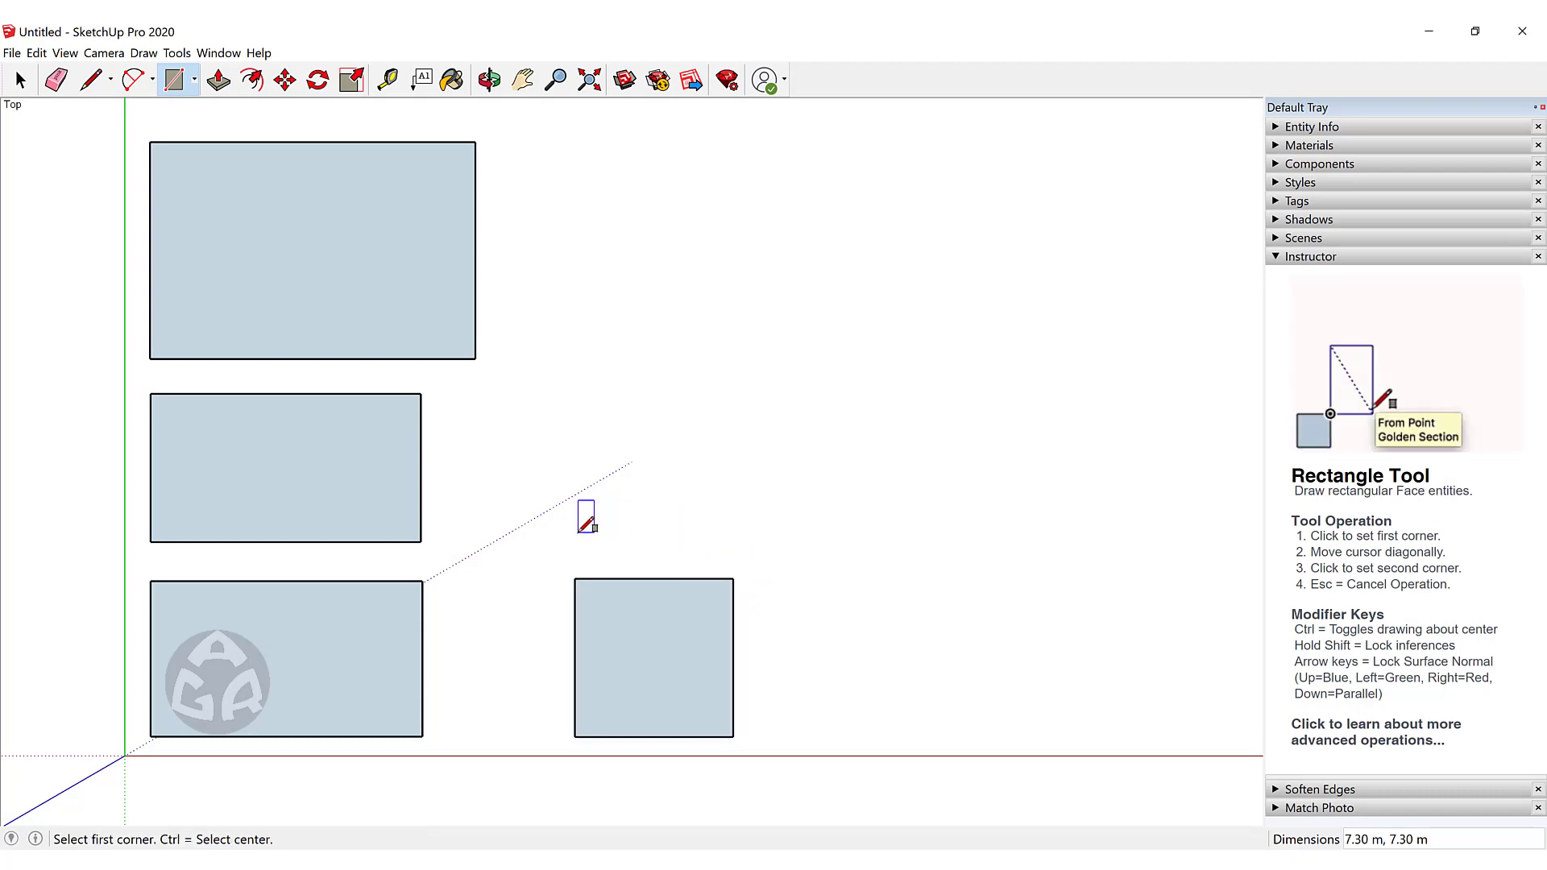
{"action": "left_click", "coordinate": [578, 533]}
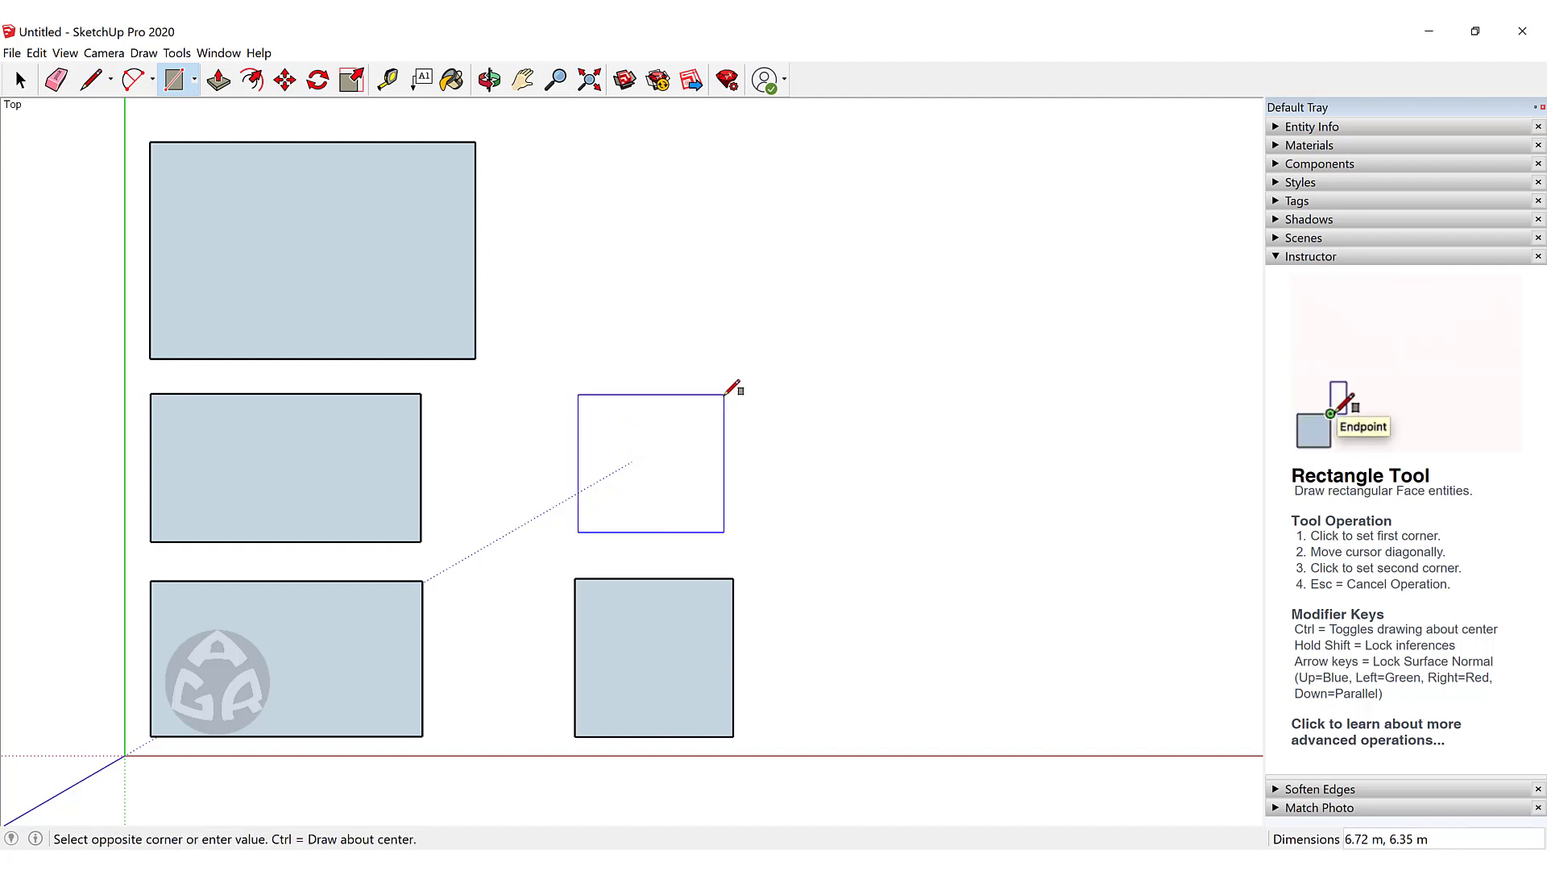
{"action": "scroll", "coordinate": [728, 378], "scroll_direction": "up", "scroll_amount": 1}
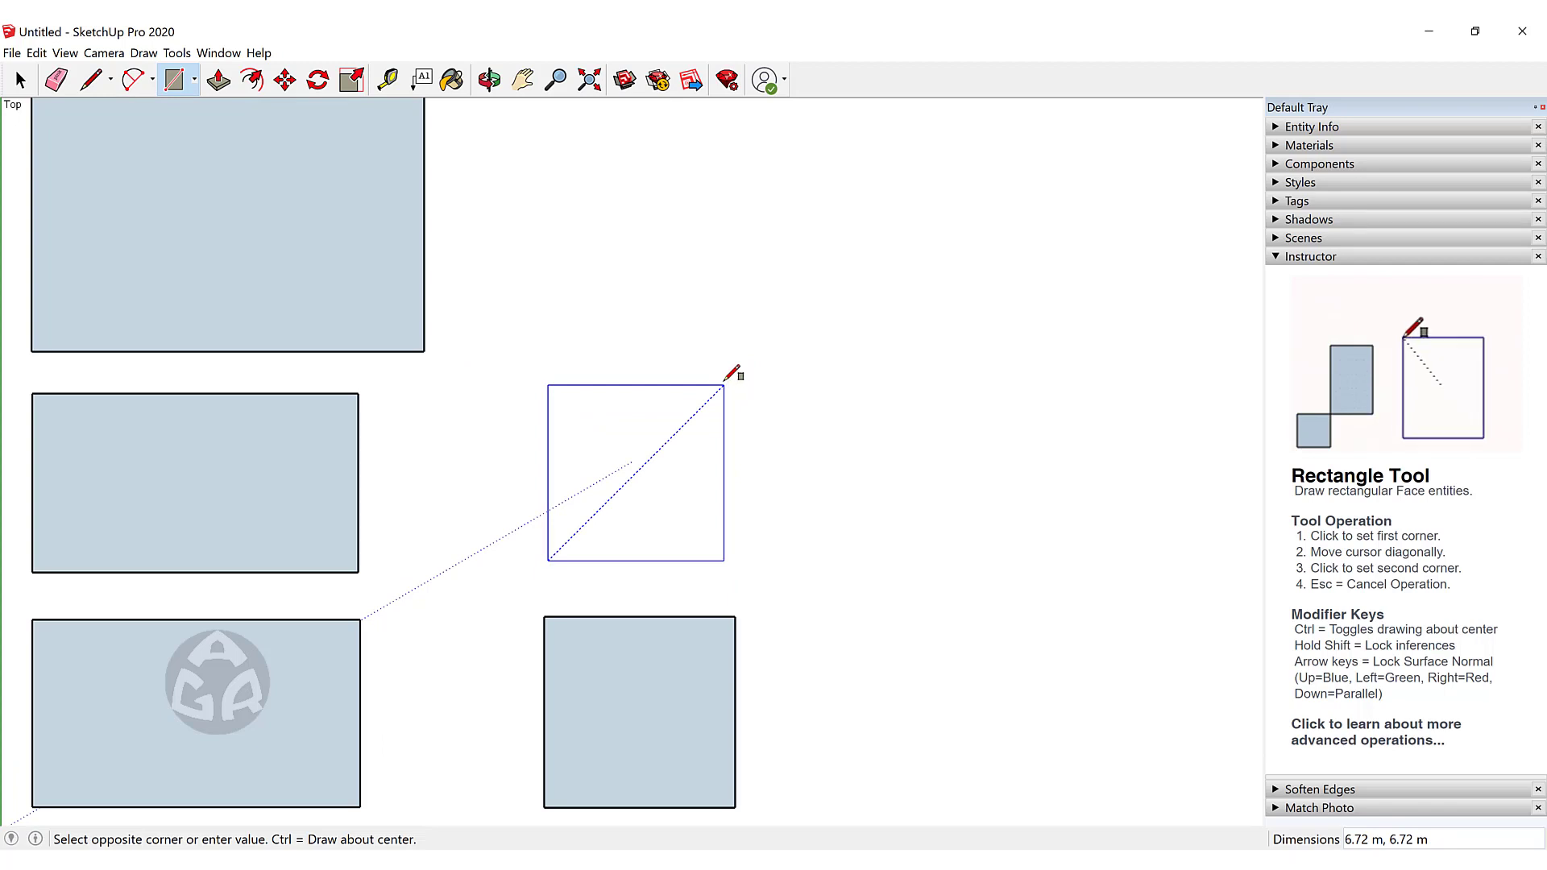
{"action": "left_click", "coordinate": [724, 385]}
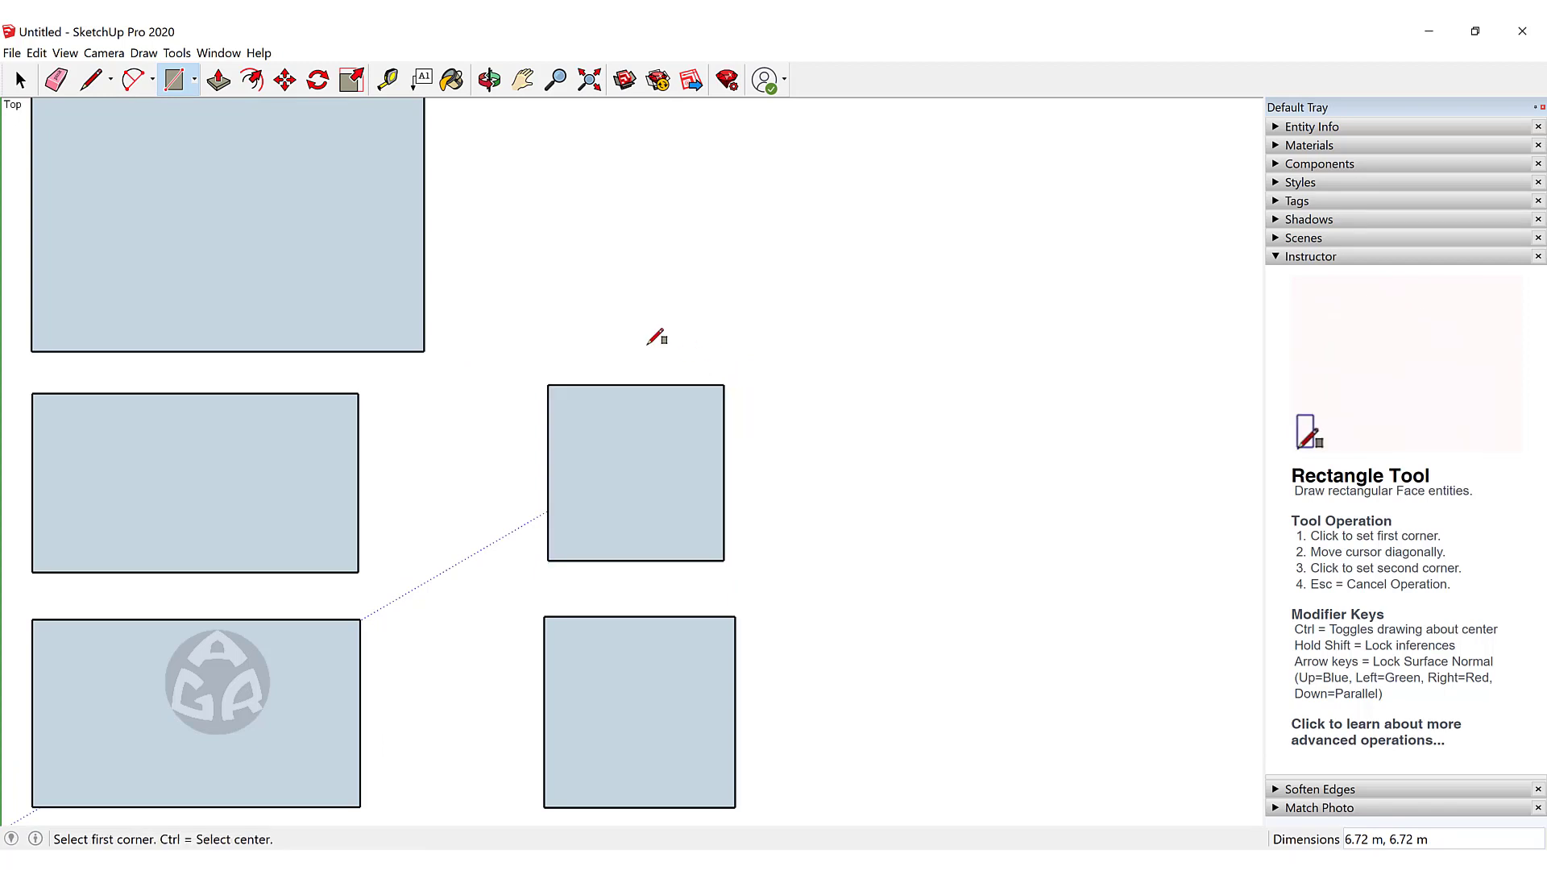
Draw the top square of the second column beside the top rectangle, entered as 7,7.
{"action": "left_click", "coordinate": [553, 351]}
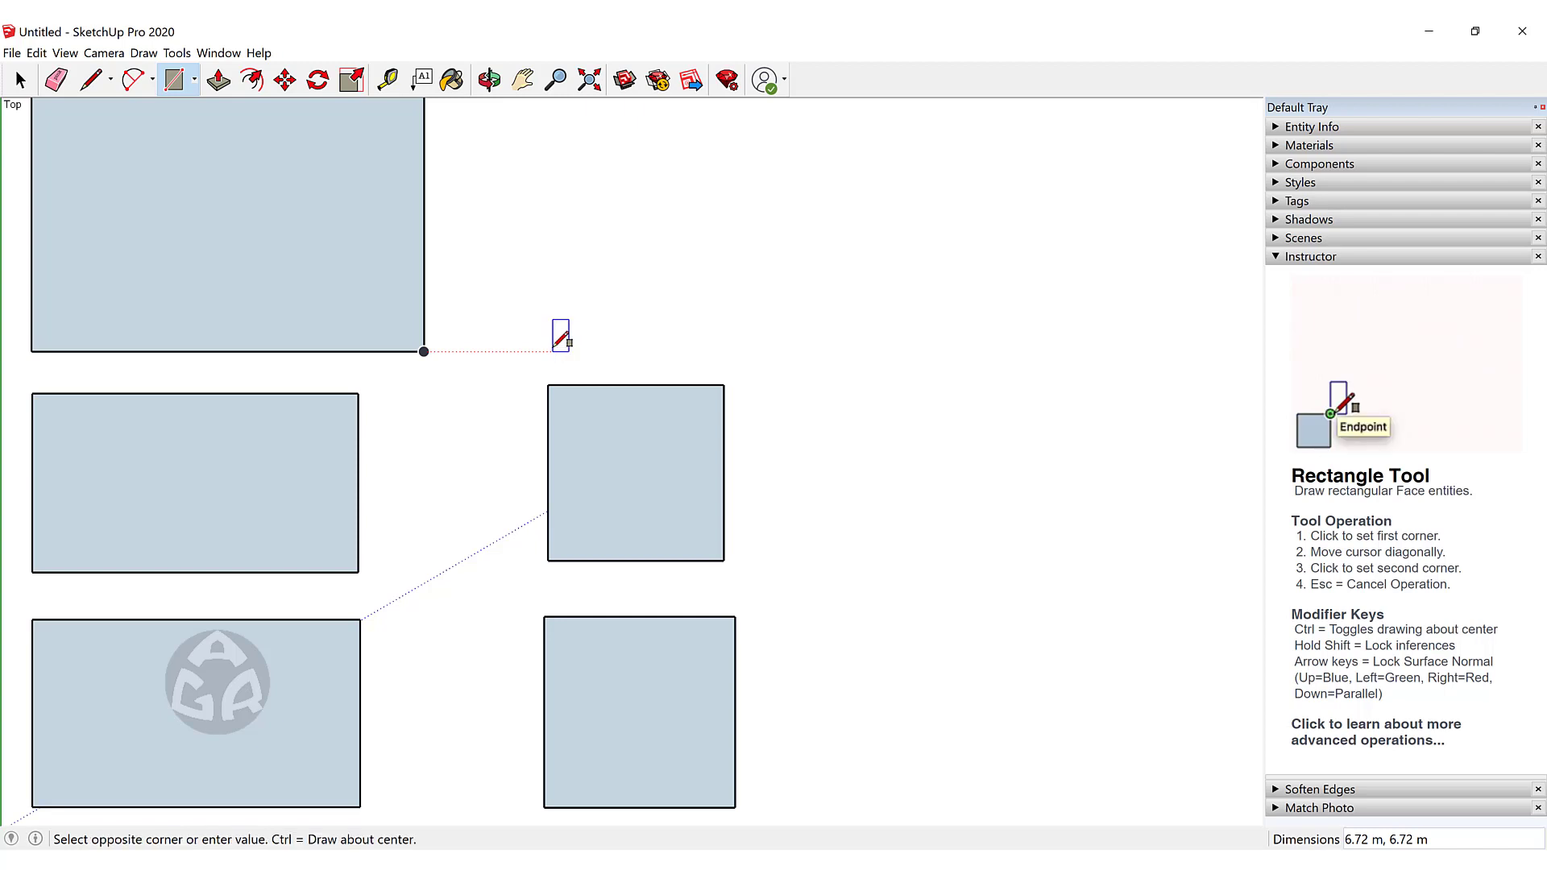
{"action": "middle_click_drag", "start_coordinate": [725, 233], "coordinate": [734, 313], "text": "shift"}
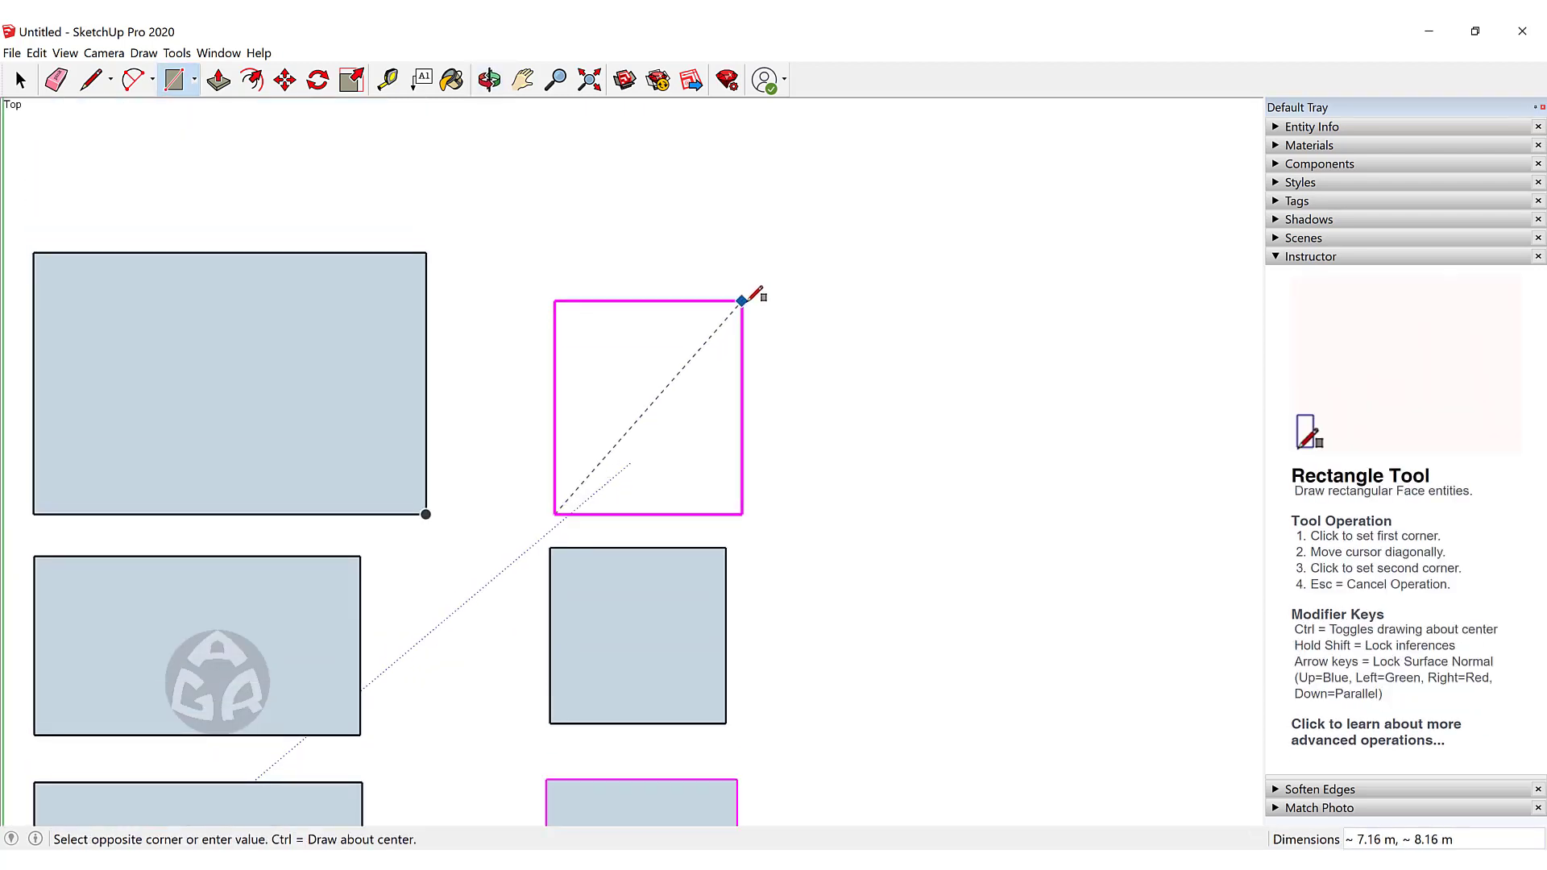
{"action": "scroll", "coordinate": [735, 334], "scroll_direction": "down", "scroll_amount": 1}
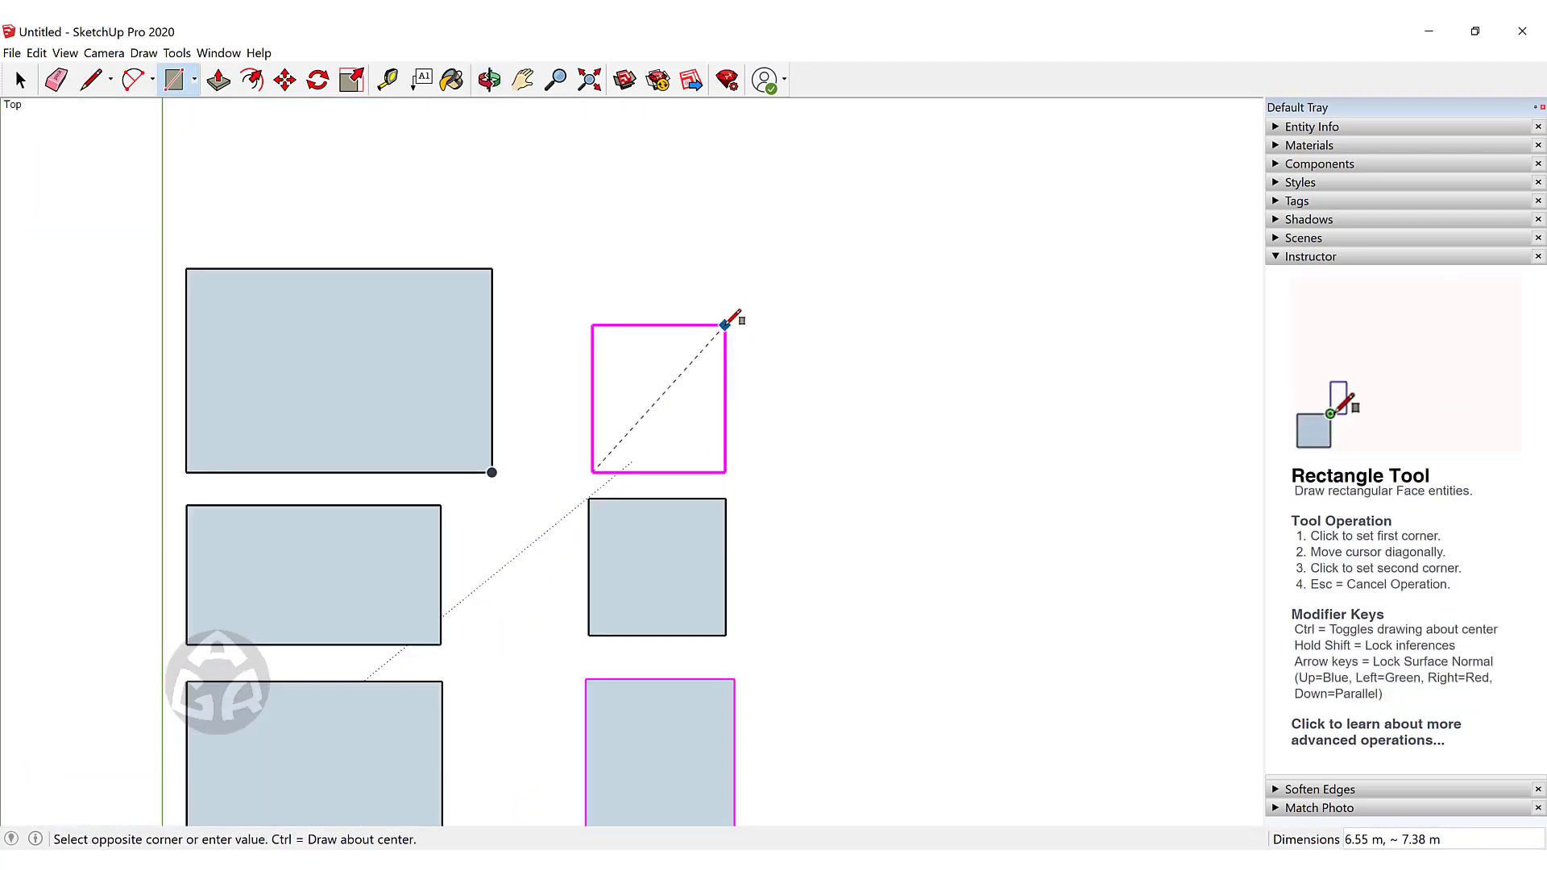
{"action": "scroll", "coordinate": [749, 282], "scroll_direction": "up", "scroll_amount": 1}
{"action": "scroll", "coordinate": [771, 249], "scroll_direction": "down", "scroll_amount": 1}
{"action": "key", "text": "Escape"}
{"action": "left_click", "coordinate": [621, 380]}
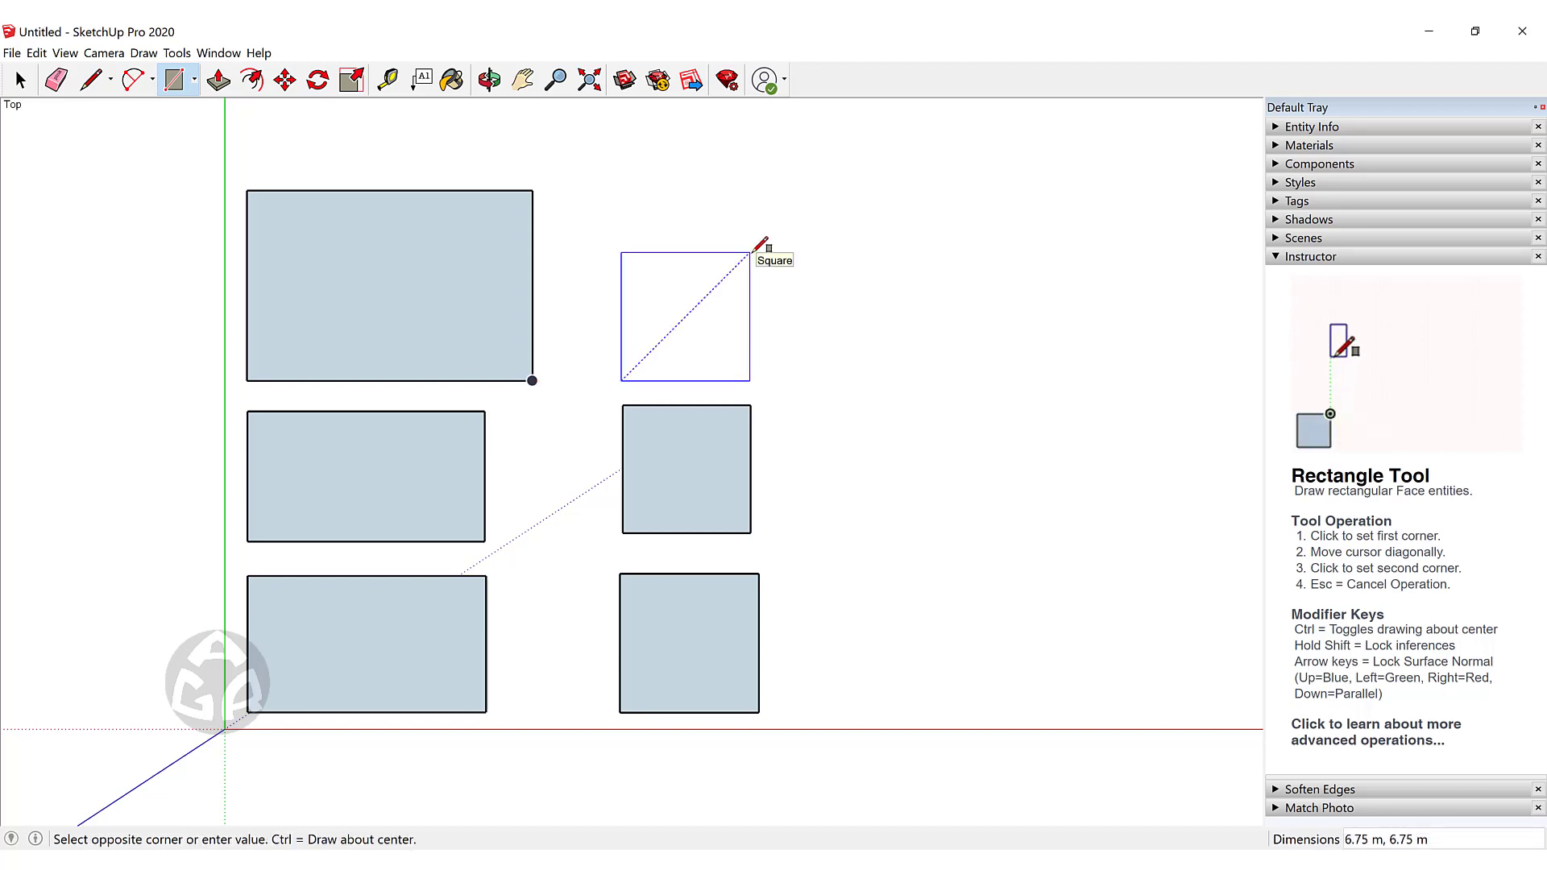
{"action": "left_click", "coordinate": [755, 248]}
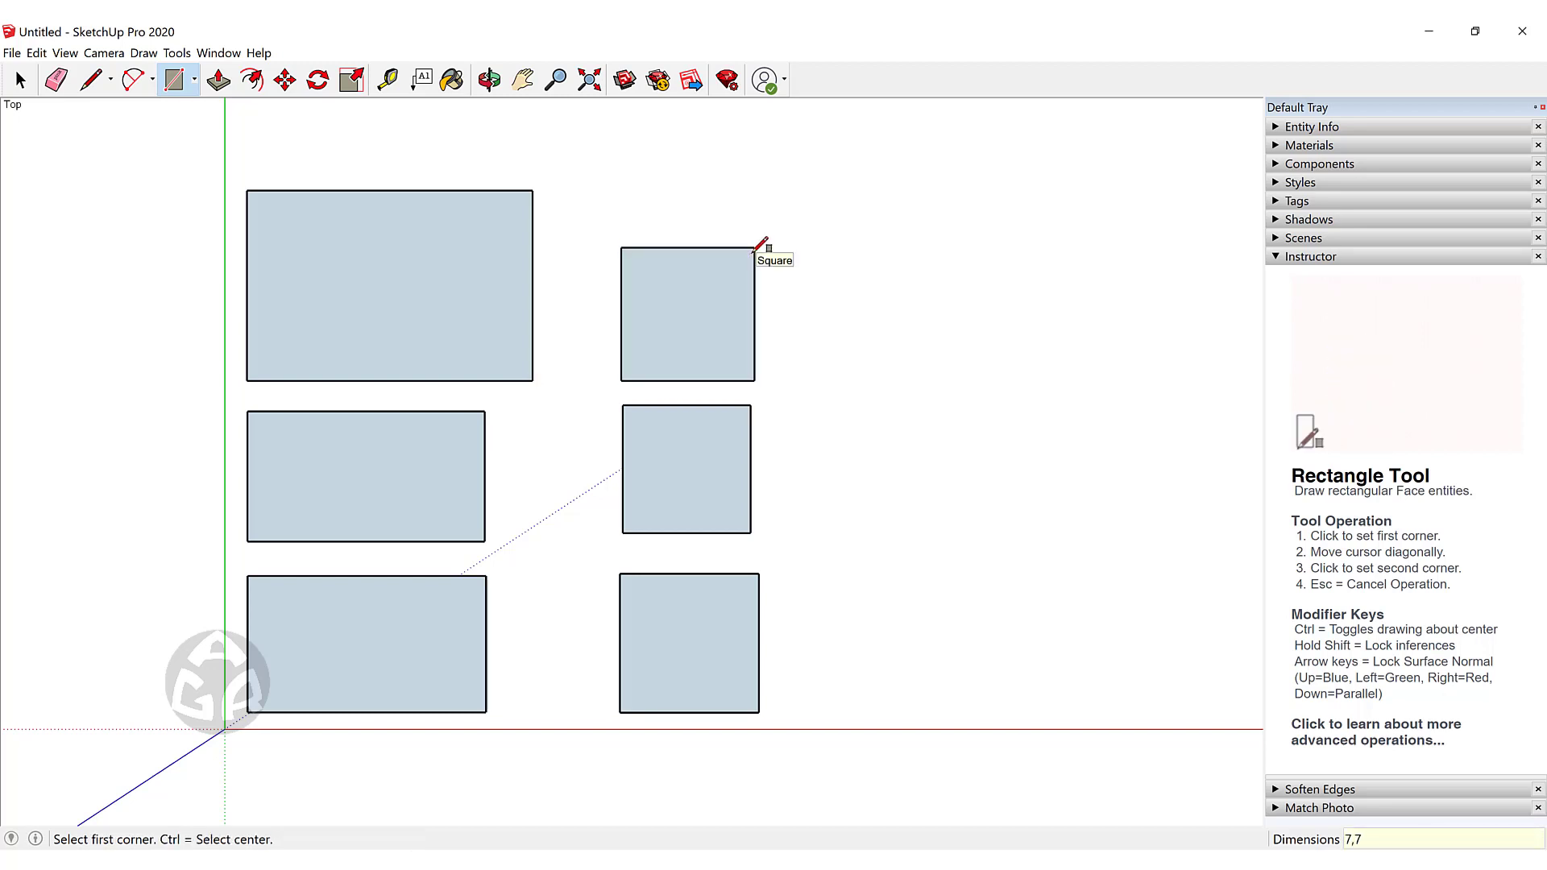
{"action": "key", "text": "space"}
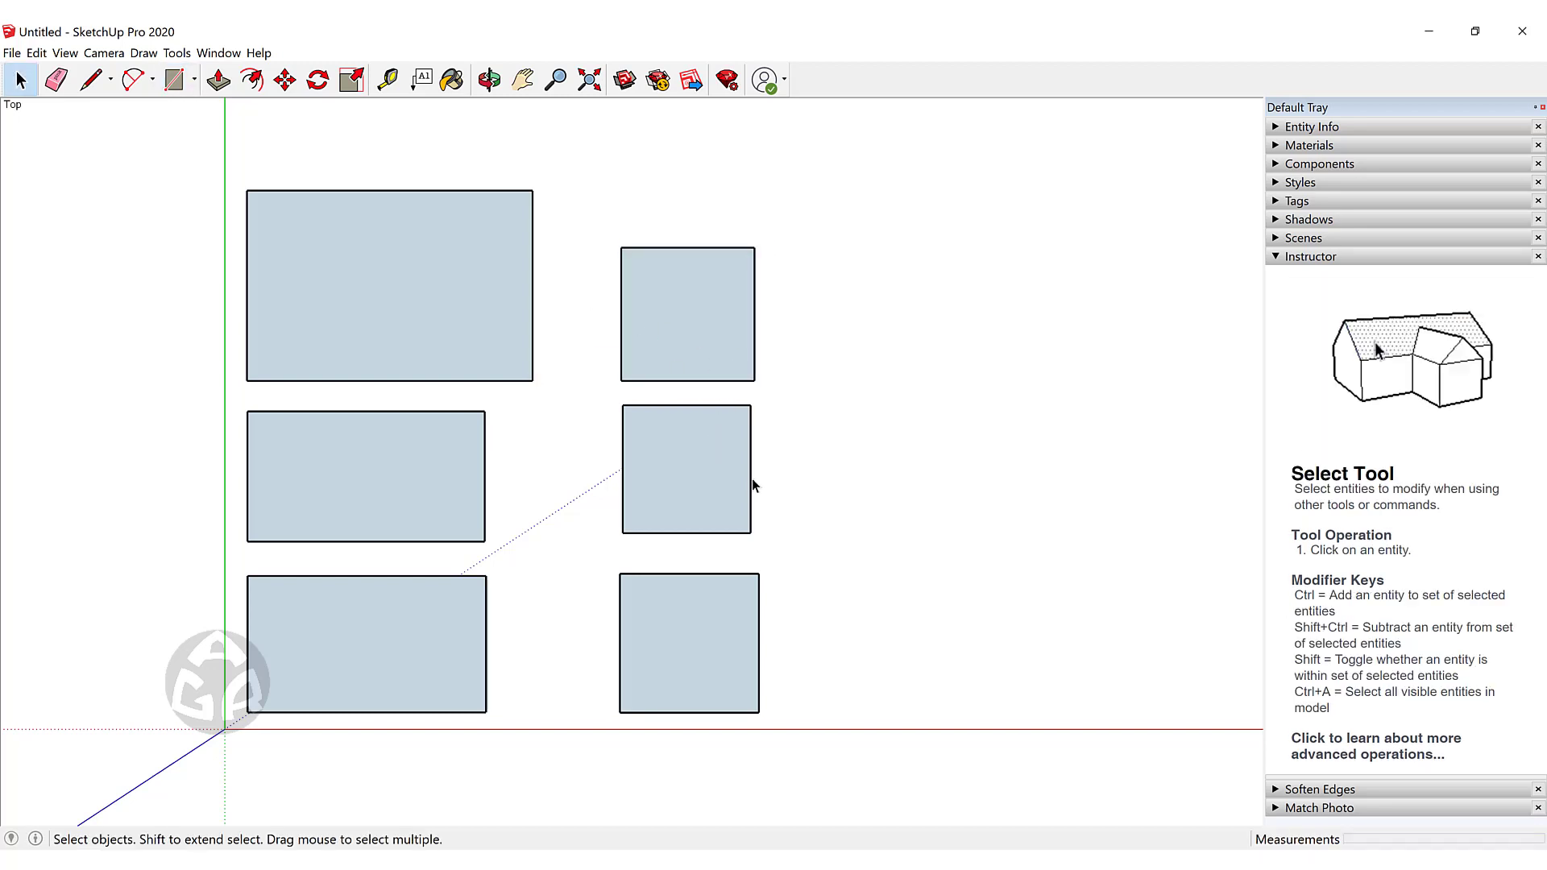
{"action": "key", "text": "o"}
{"action": "left_click_drag", "start_coordinate": [742, 477], "coordinate": [655, 466], "text": "shift"}
Draw the bottom golden-section rectangle to the right of the bottom square.
{"action": "key", "text": "space"}
{"action": "scroll", "coordinate": [756, 588], "scroll_direction": "up", "scroll_amount": 1}
{"action": "key", "text": "r"}
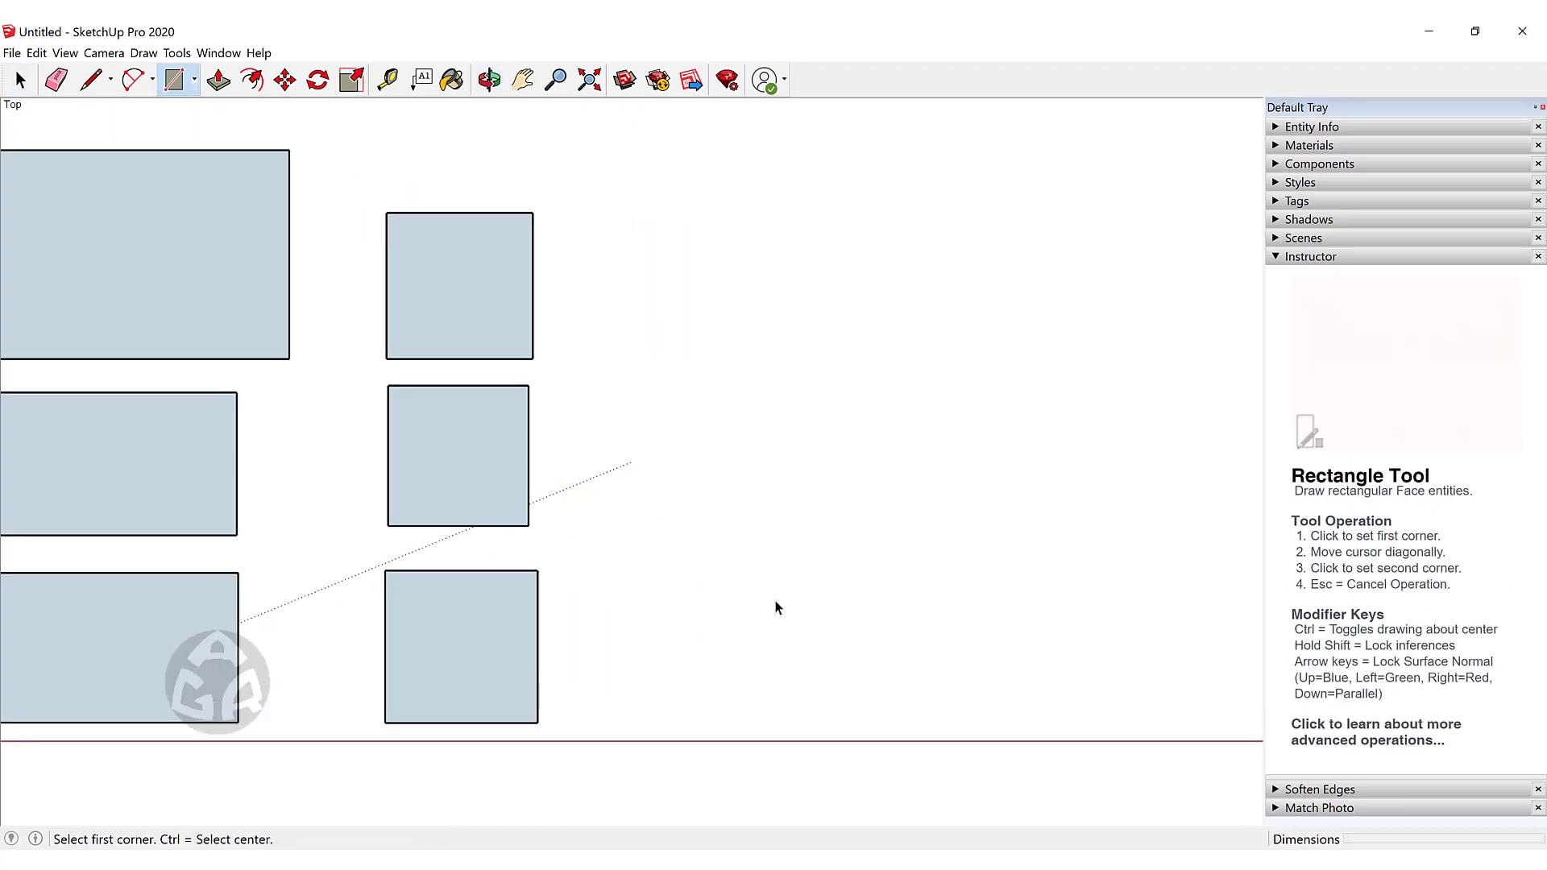
{"action": "left_click", "coordinate": [631, 719]}
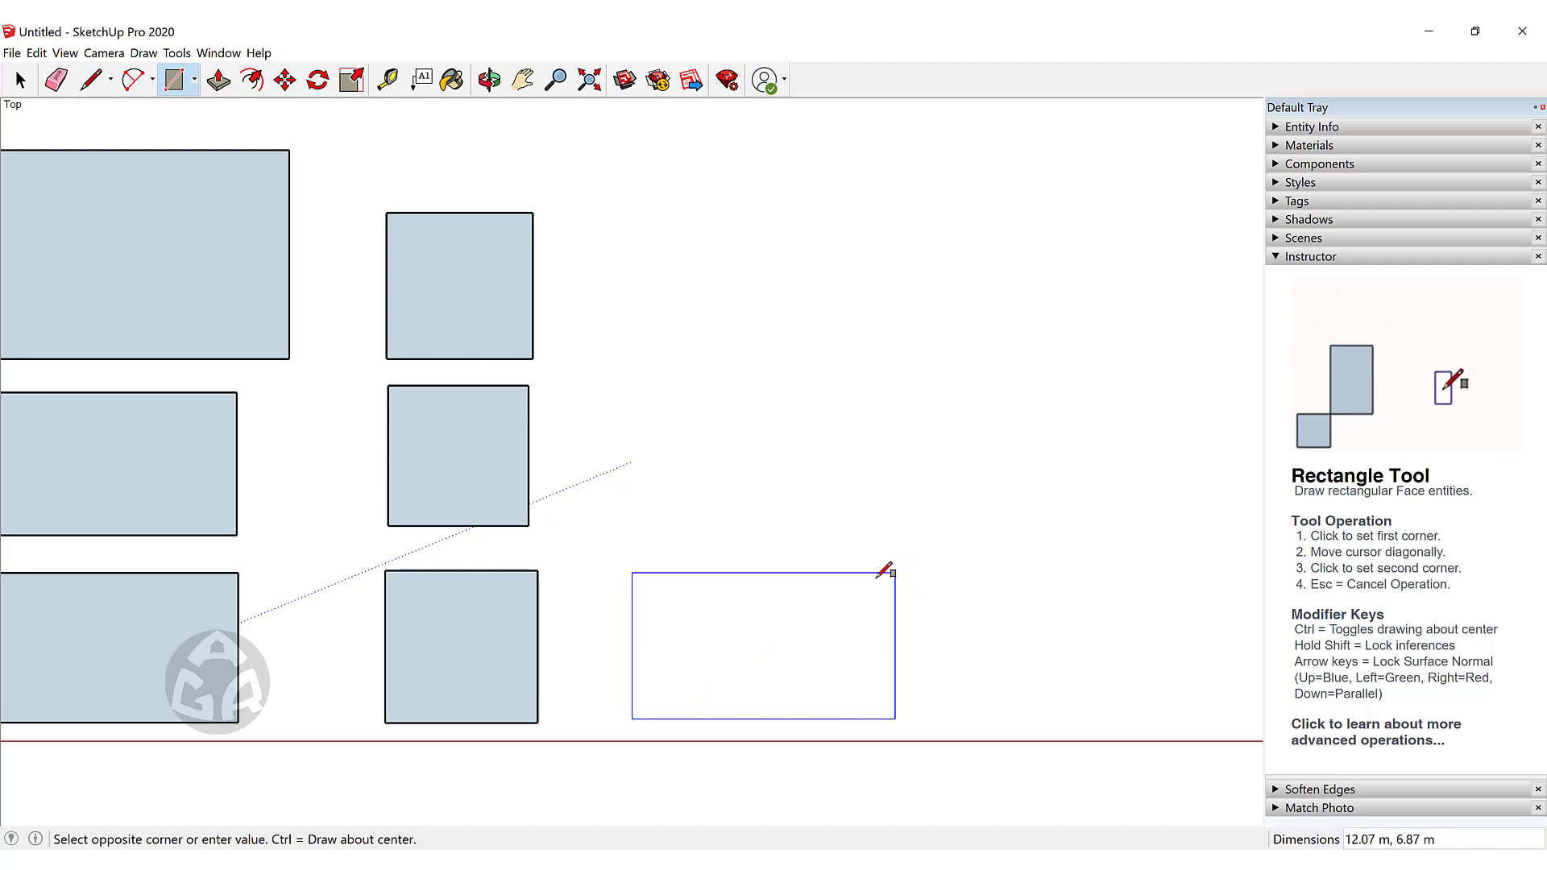
{"action": "key", "text": "Escape"}
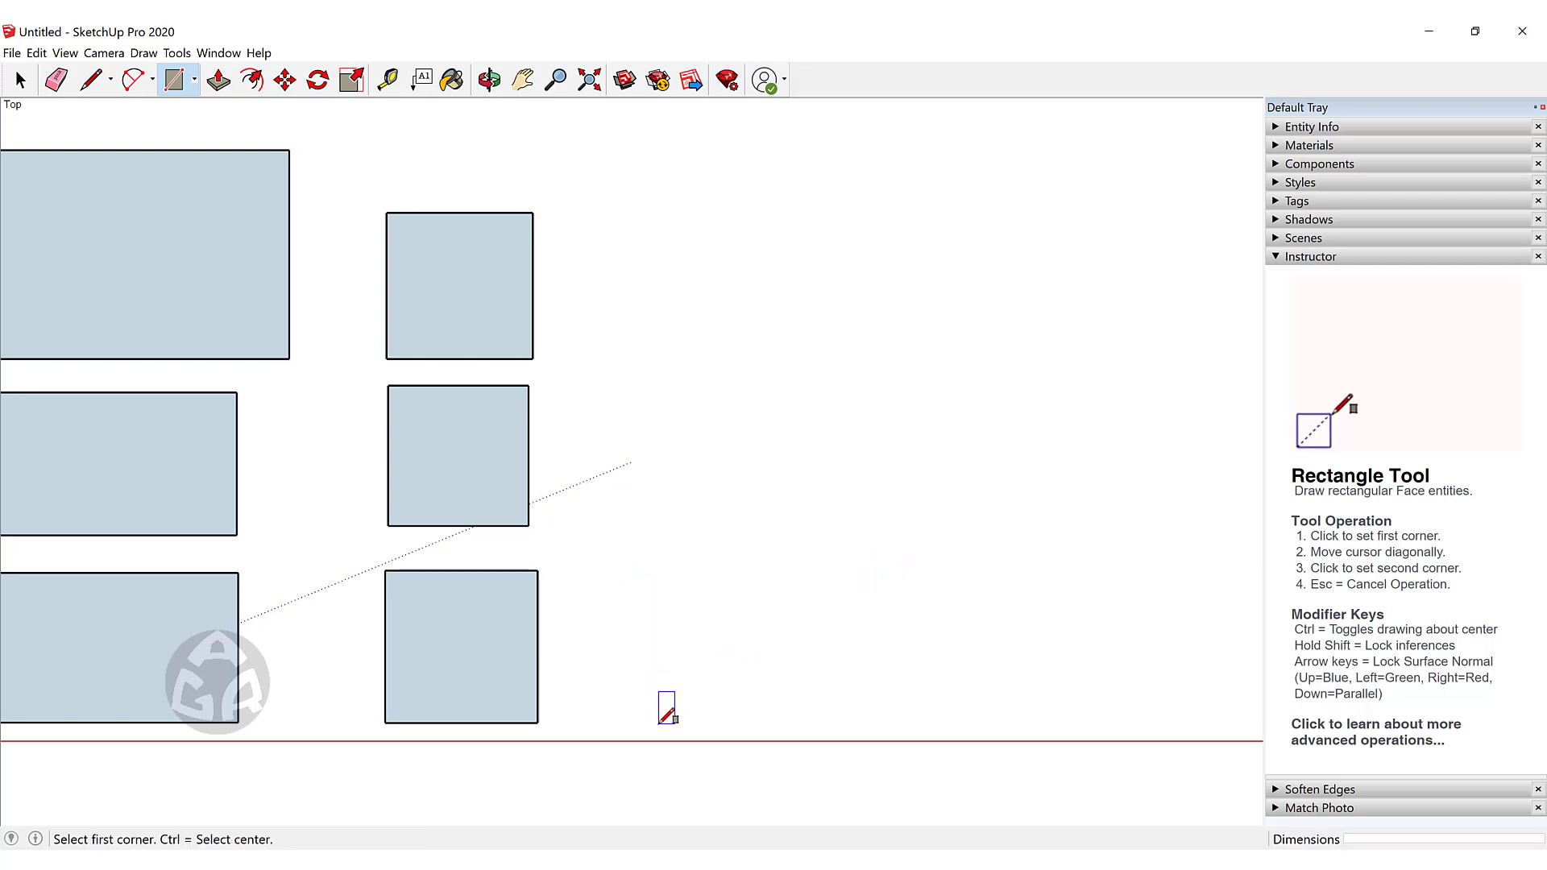
{"action": "left_click", "coordinate": [660, 723]}
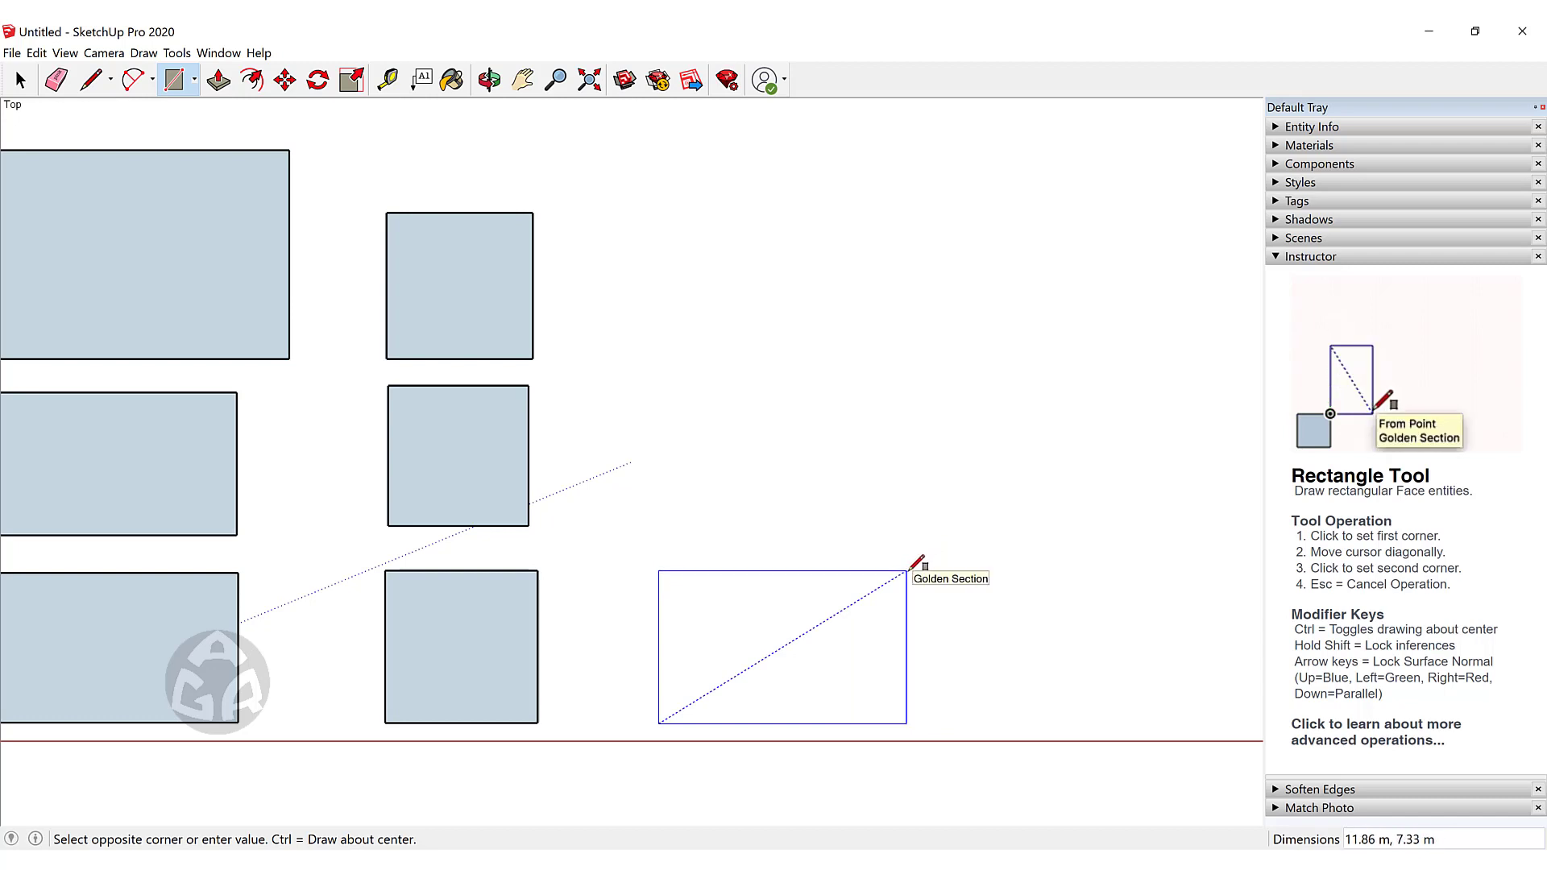
{"action": "left_click", "coordinate": [908, 570]}
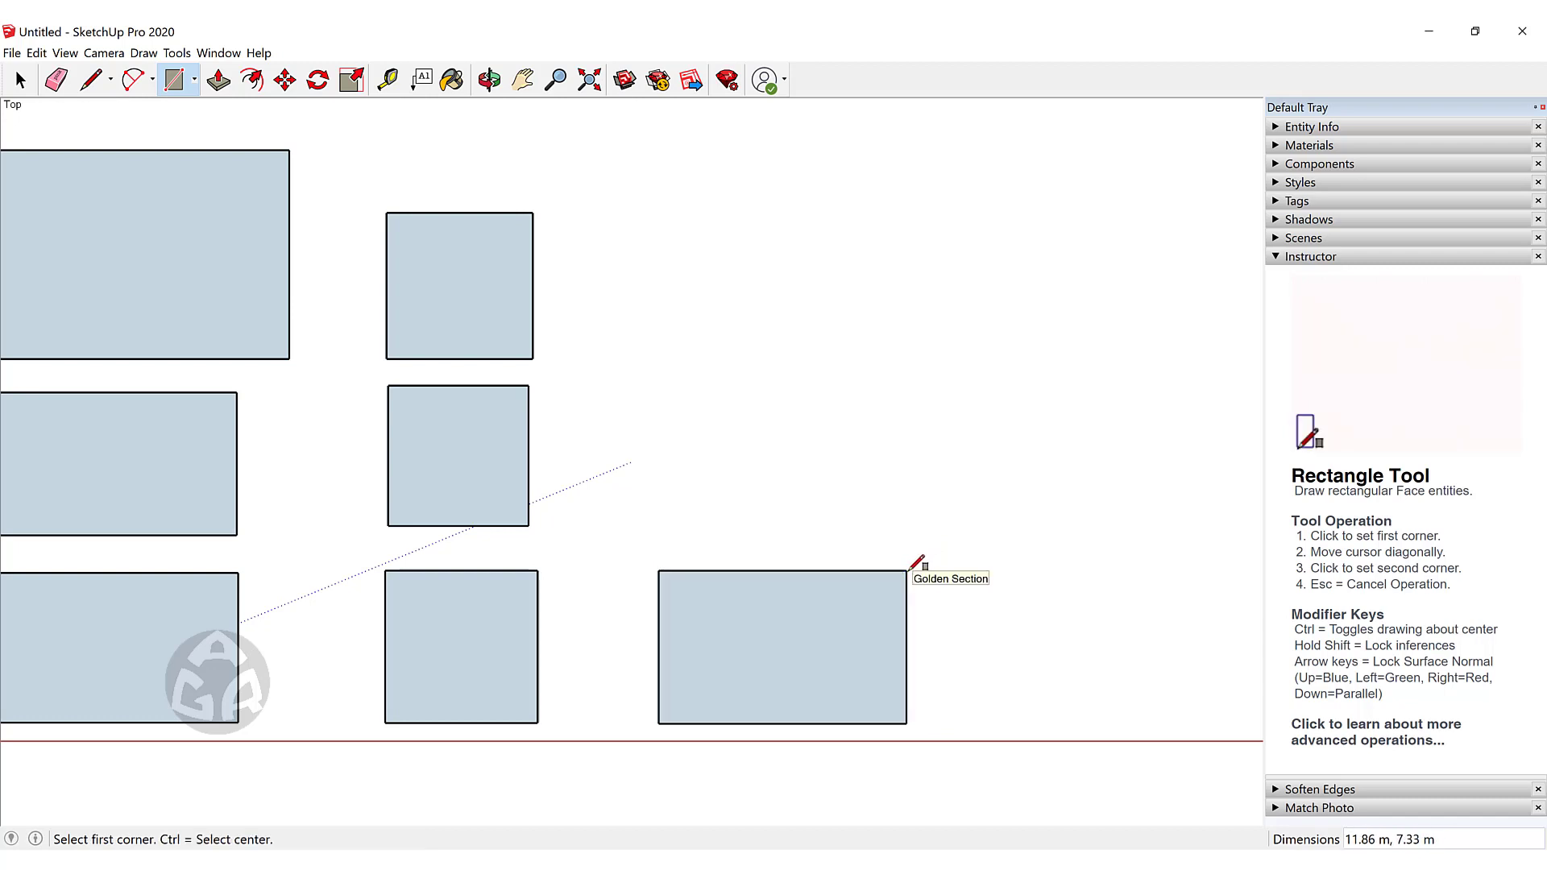
Stack a second golden-section rectangle above the bottom one in the third column.
{"action": "left_click", "coordinate": [663, 519]}
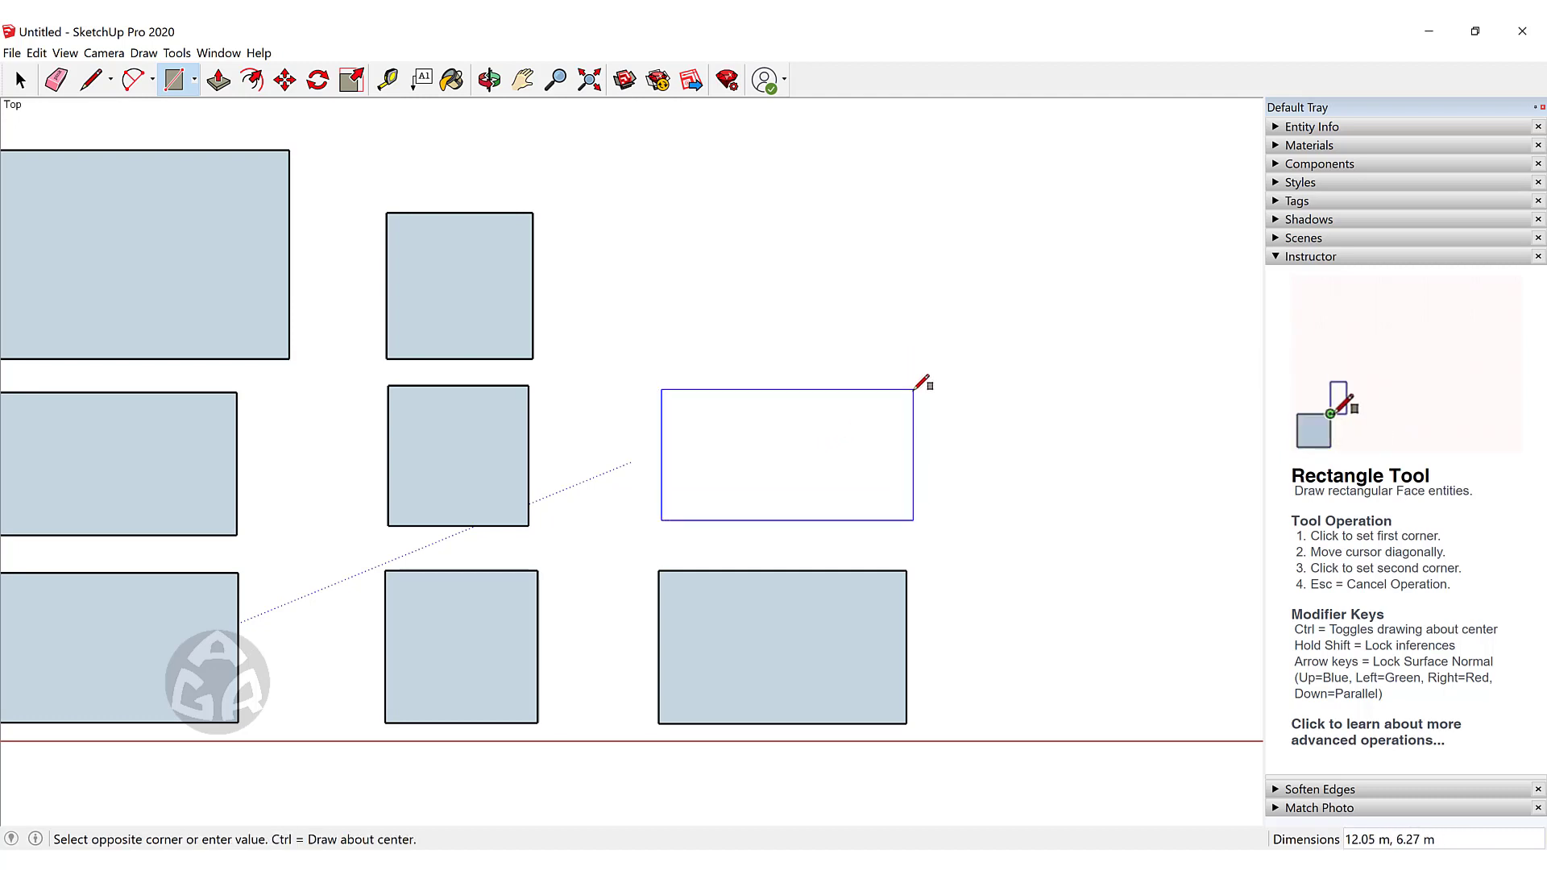
{"action": "scroll", "coordinate": [919, 374], "scroll_direction": "up", "scroll_amount": 1}
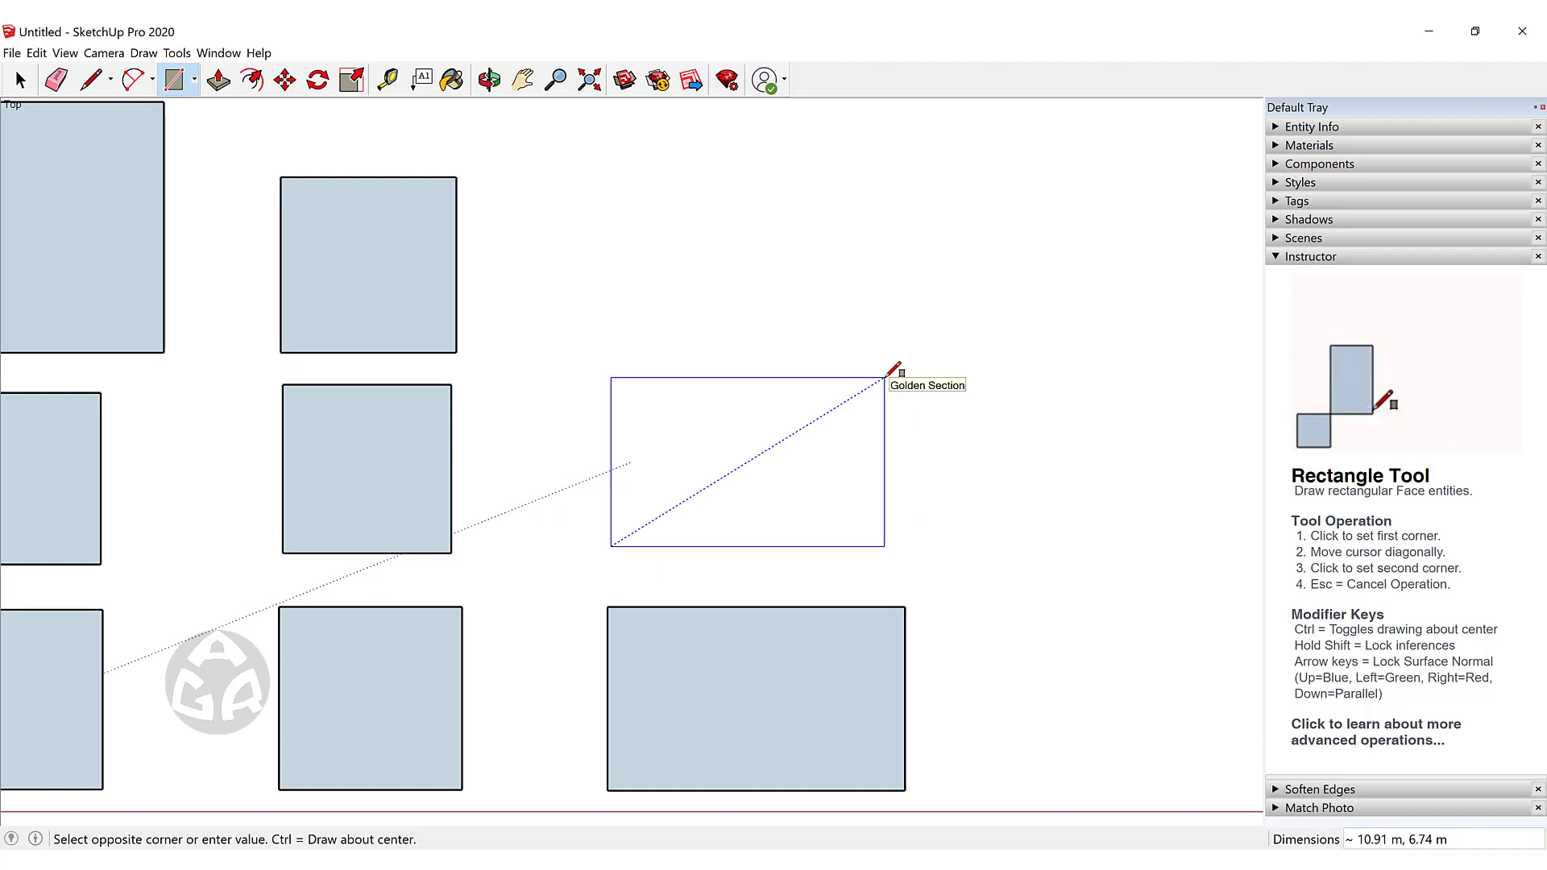
{"action": "left_click", "coordinate": [885, 377]}
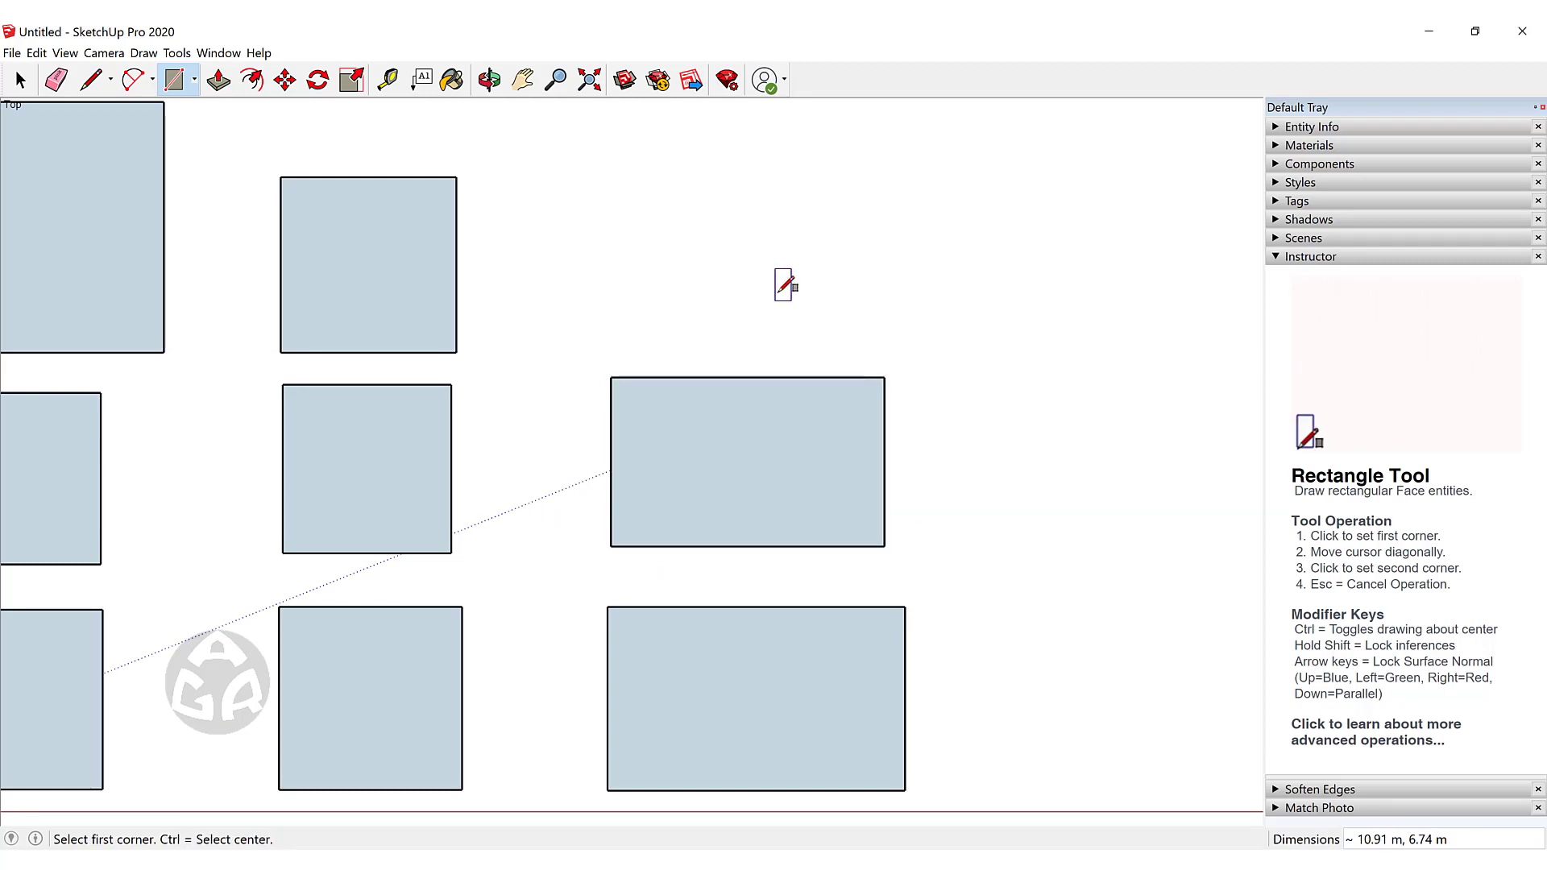
{"action": "middle_click_drag", "start_coordinate": [783, 285], "coordinate": [725, 425], "text": "shift"}
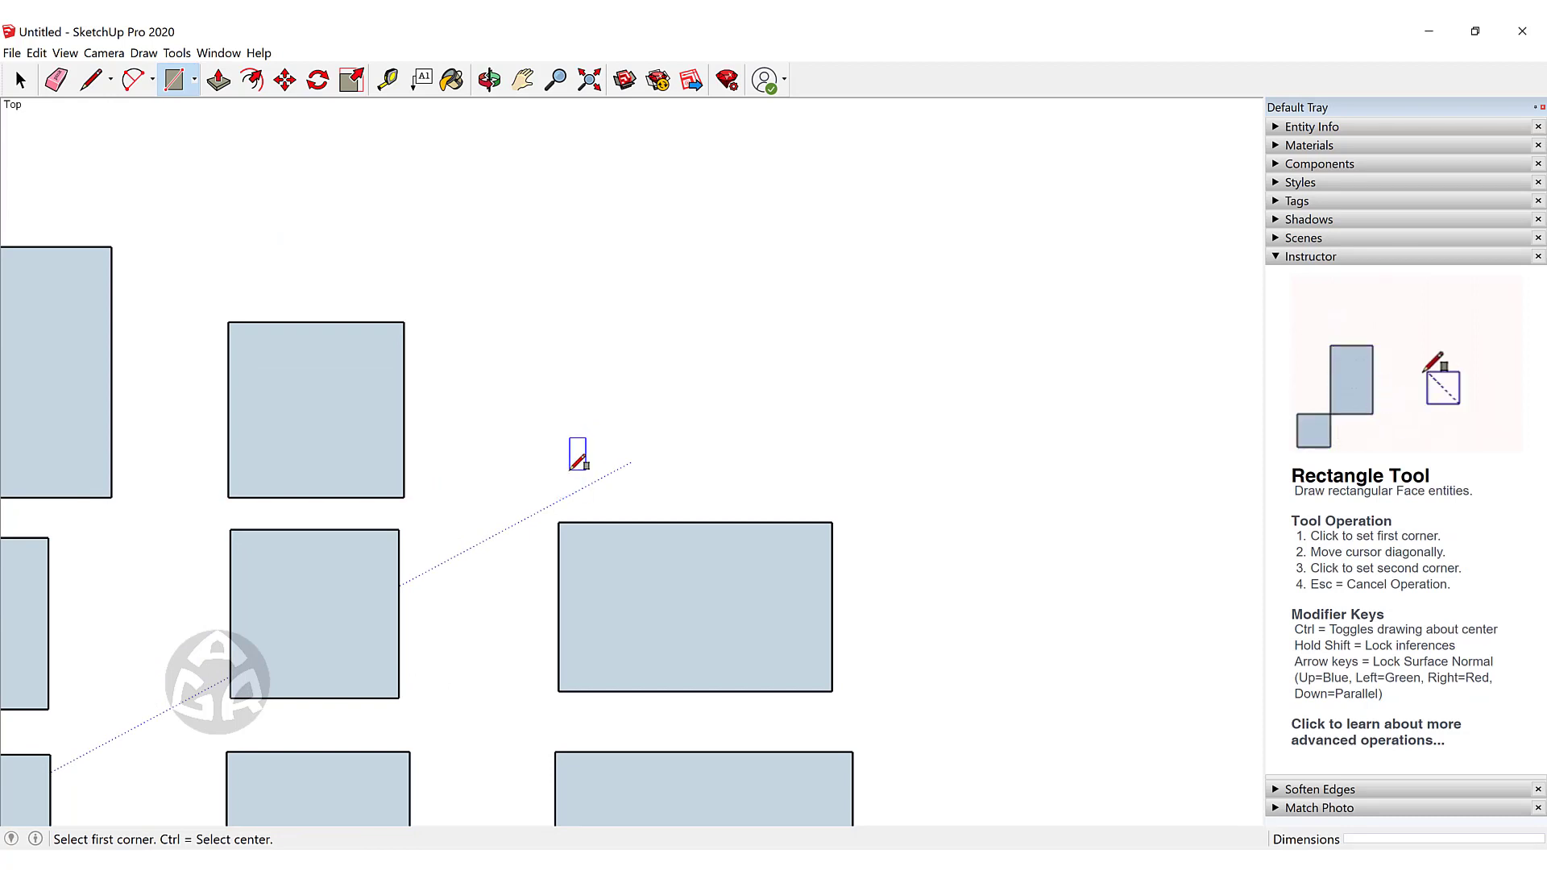
Draw a small 1.618 by 1 rectangle above the two golden-section rectangles.
{"action": "left_click", "coordinate": [570, 469]}
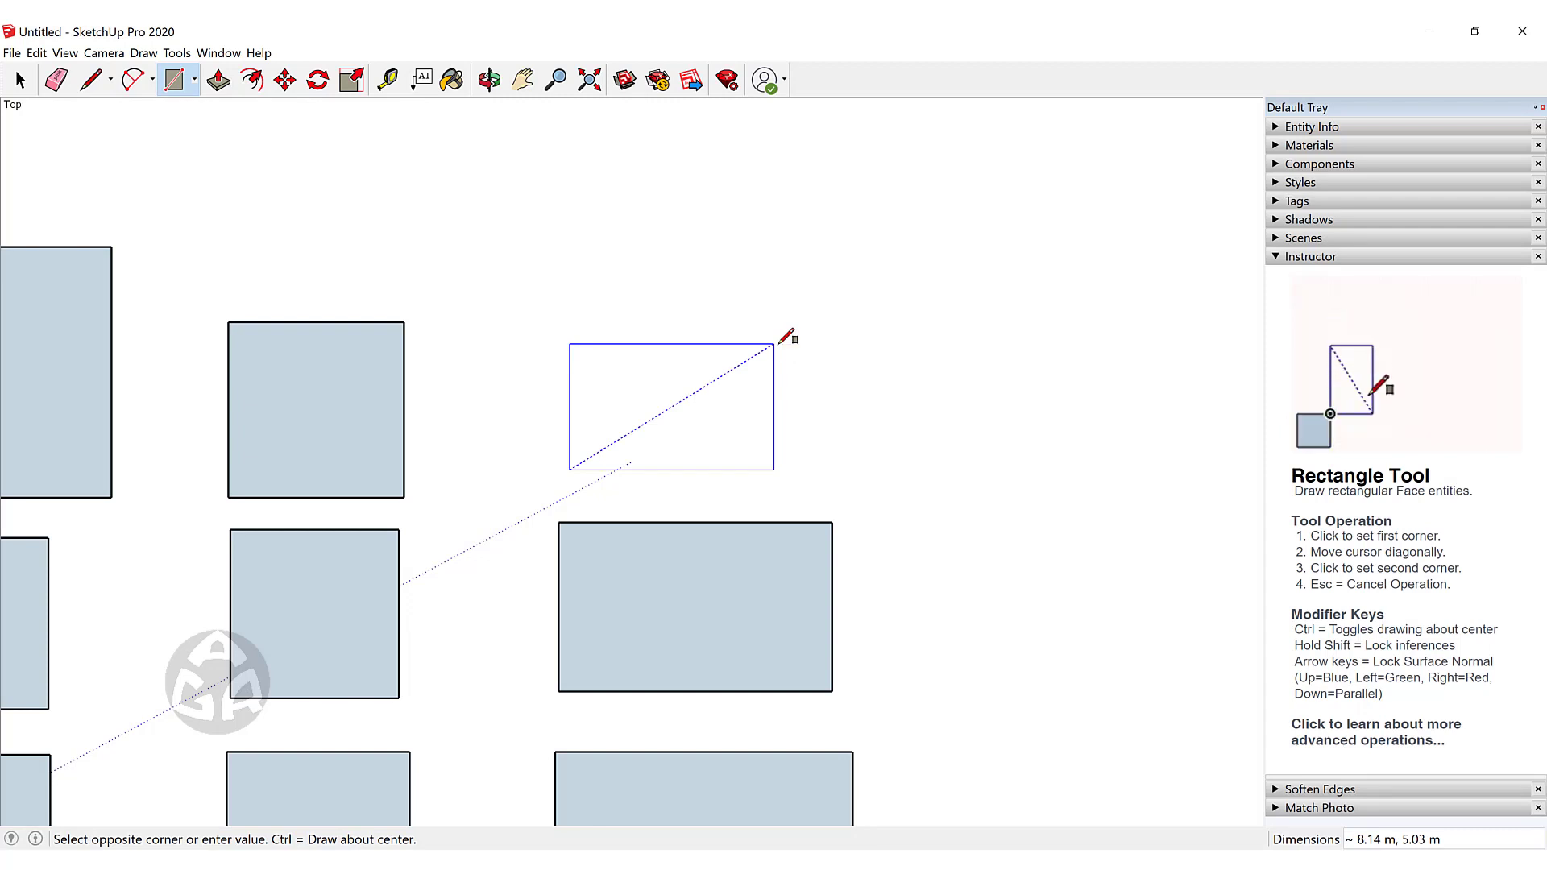
{"action": "type", "text": "618033,1"}
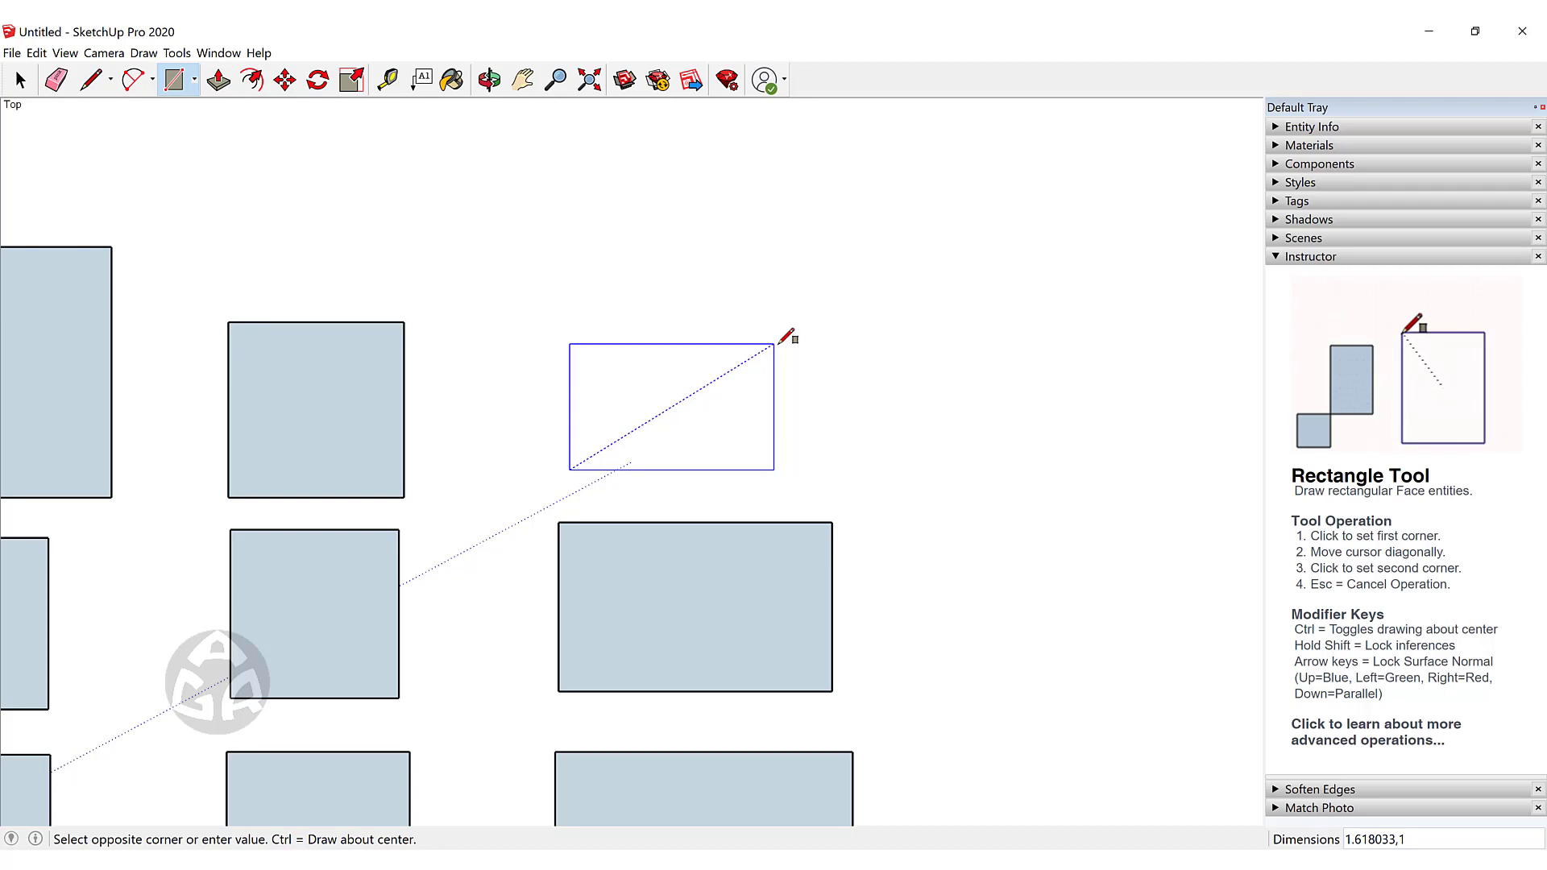
{"action": "key", "text": "Return"}
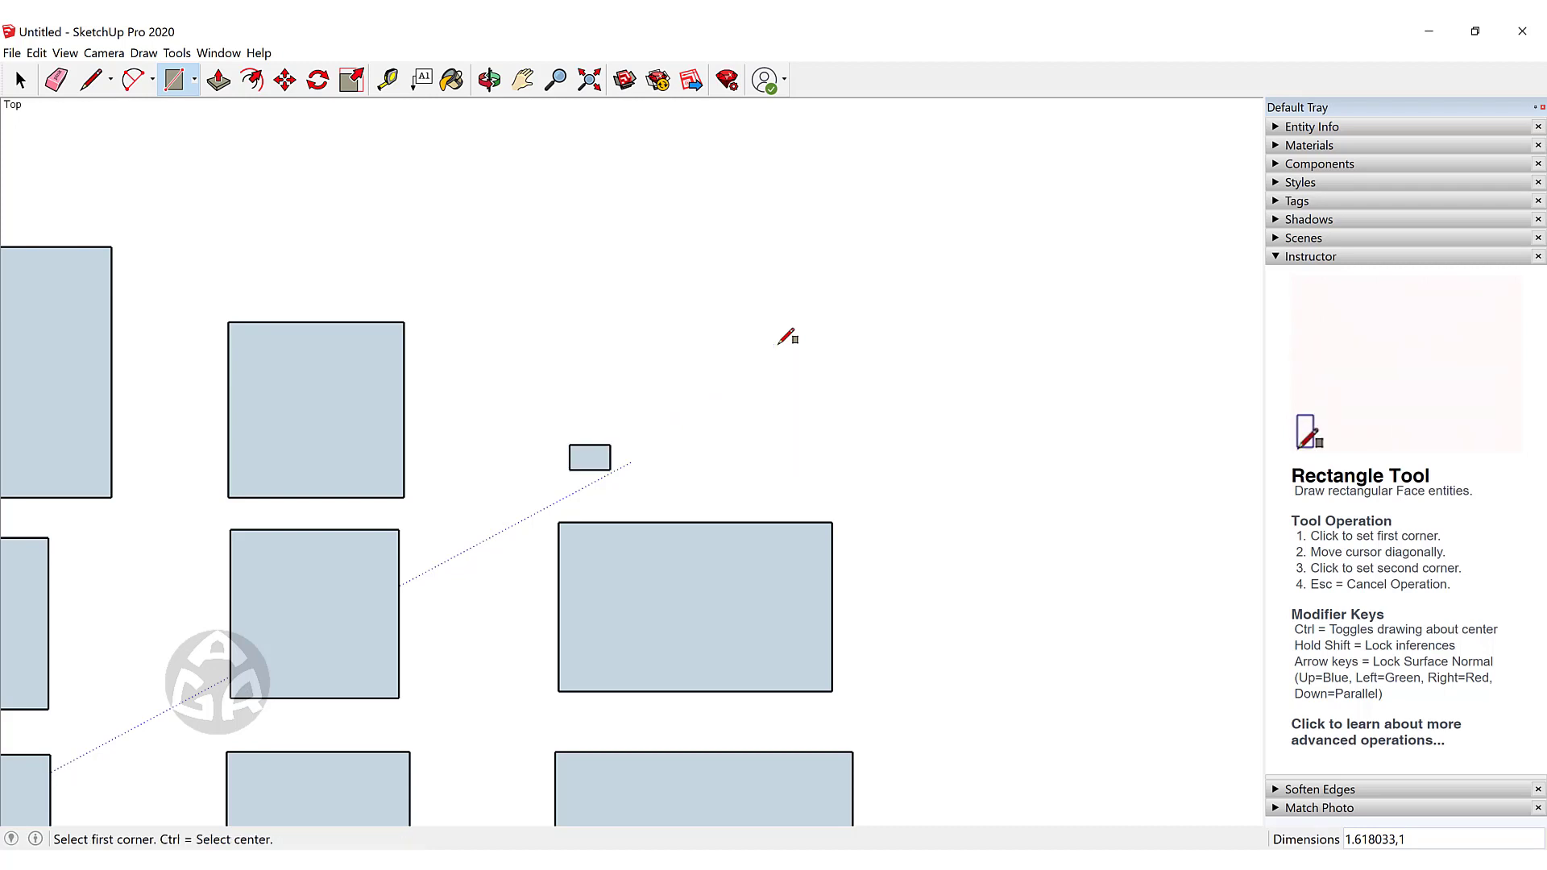
{"action": "key", "text": "space"}
{"action": "scroll", "coordinate": [610, 482], "scroll_direction": "up", "scroll_amount": 6}
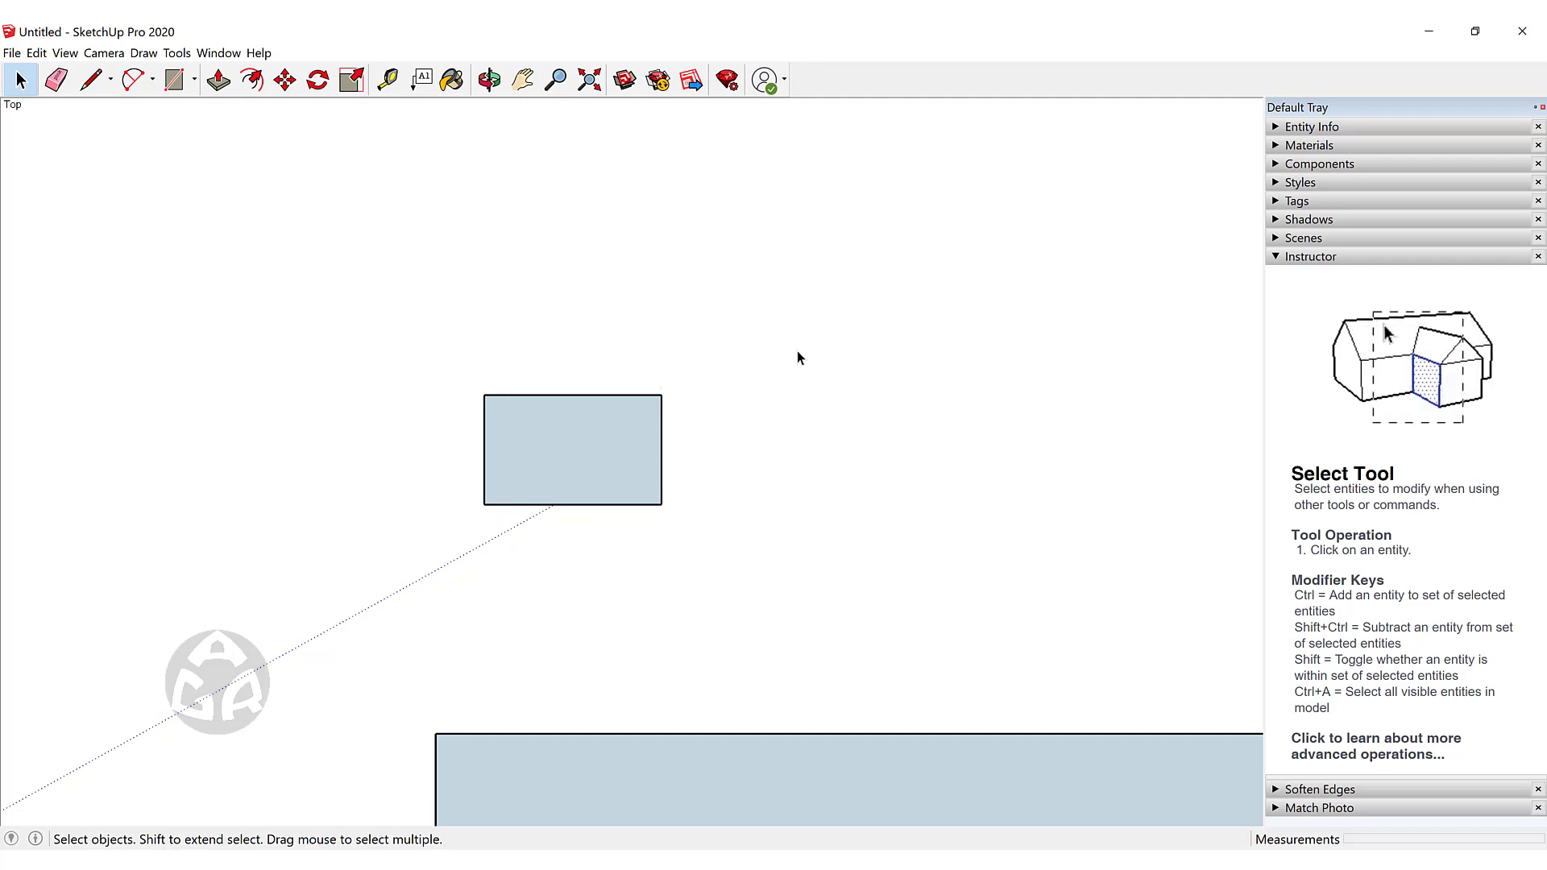
Zoom in on the bottom golden-section rectangle, ready to draw from its lower-left corner.
{"action": "scroll", "coordinate": [781, 266], "scroll_direction": "down", "scroll_amount": 10}
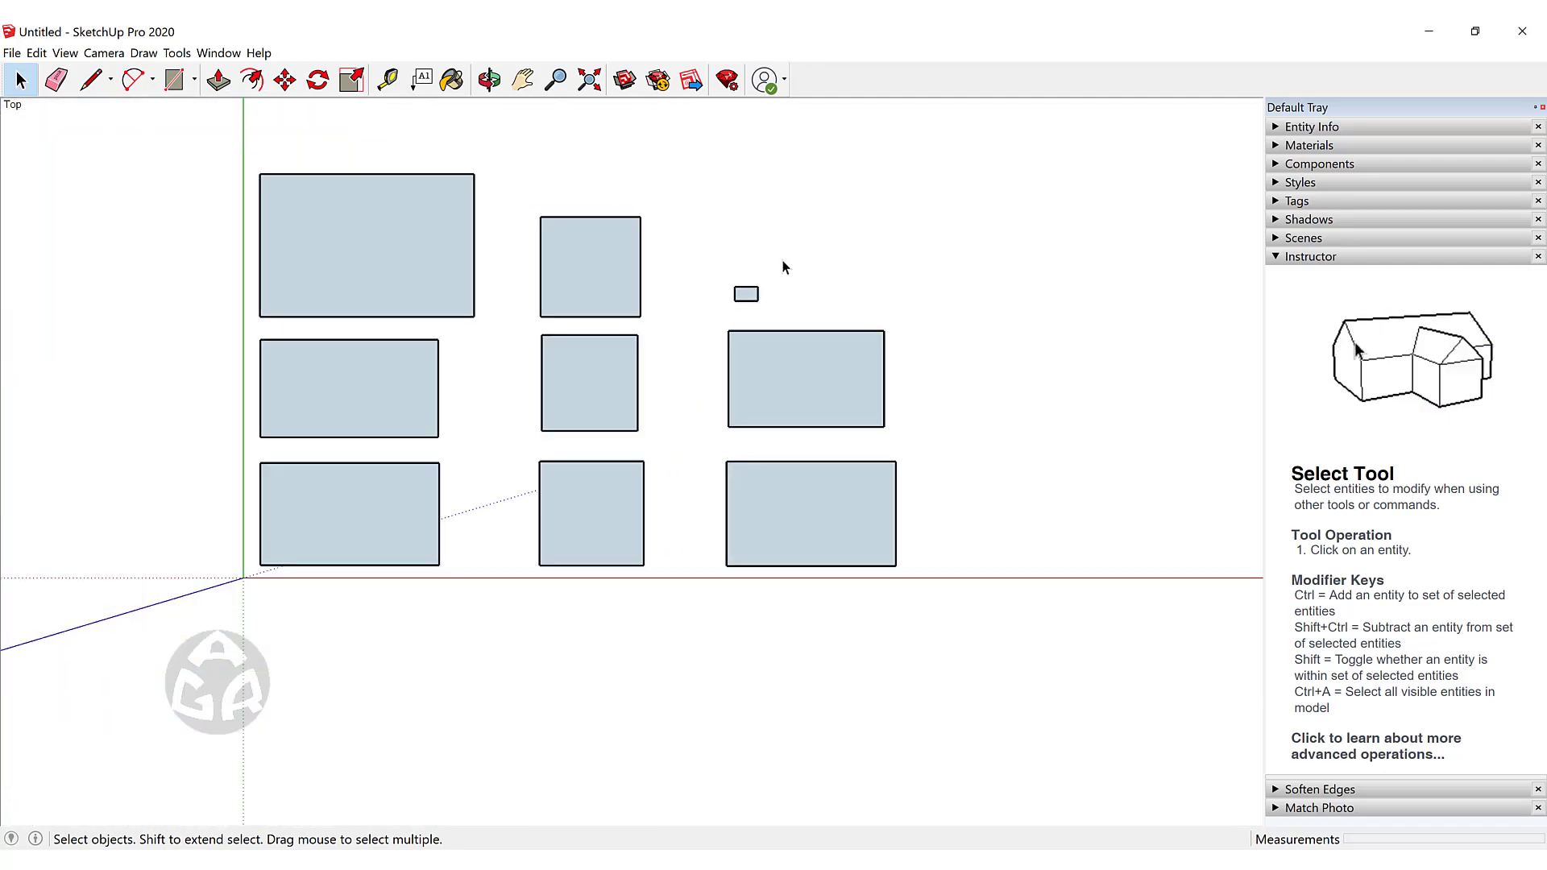
{"action": "middle_click", "coordinate": [794, 282]}
{"action": "scroll", "coordinate": [749, 459], "scroll_direction": "up", "scroll_amount": 6}
{"action": "middle_click", "coordinate": [709, 388]}
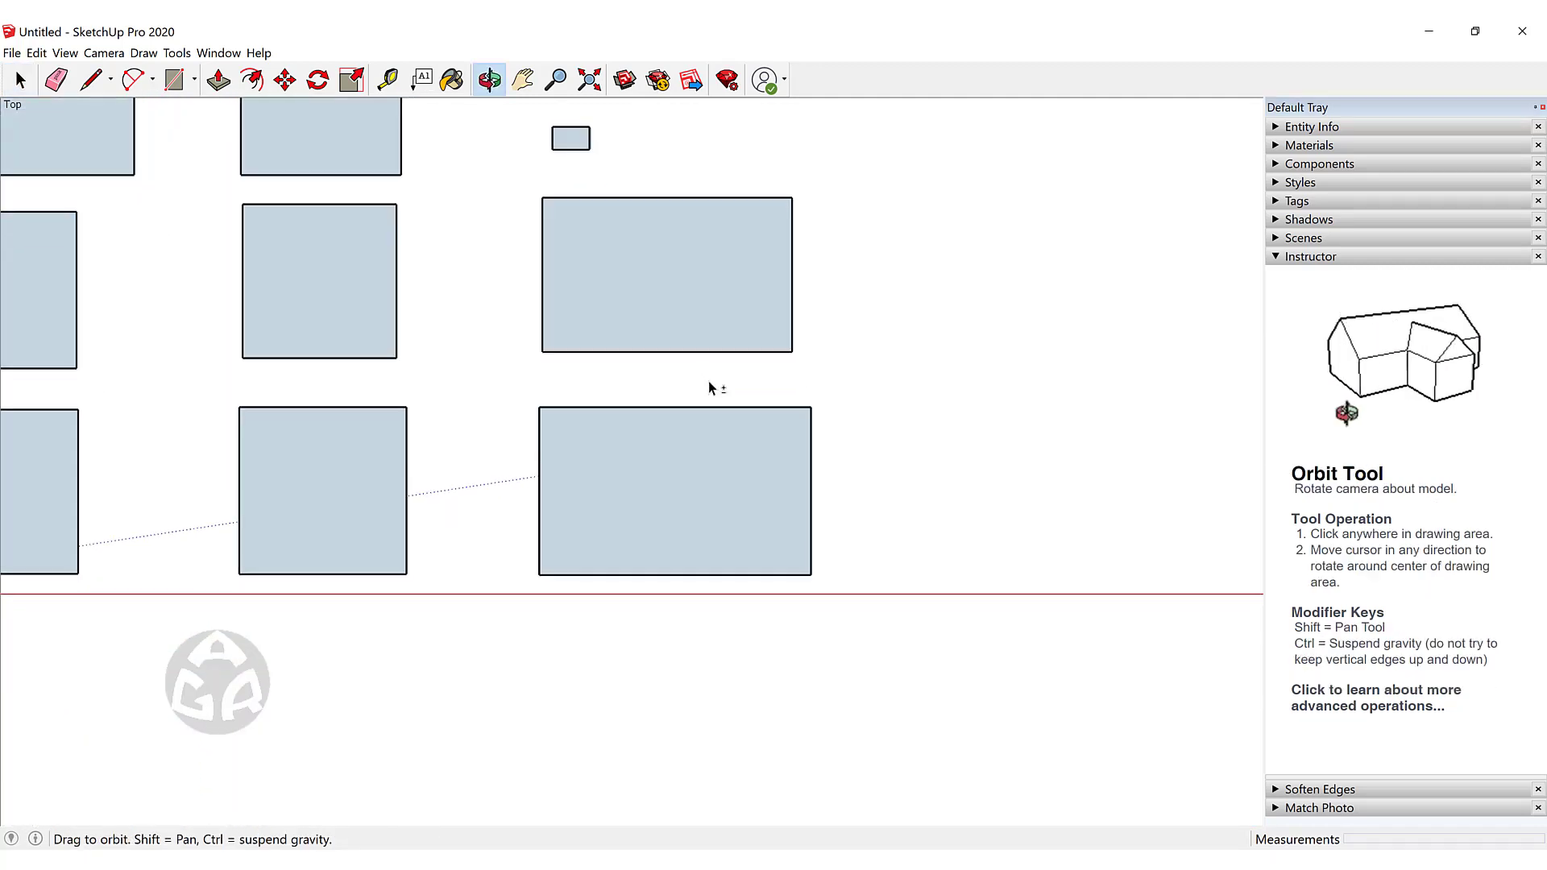
{"action": "scroll", "coordinate": [685, 420], "scroll_direction": "up", "scroll_amount": 4}
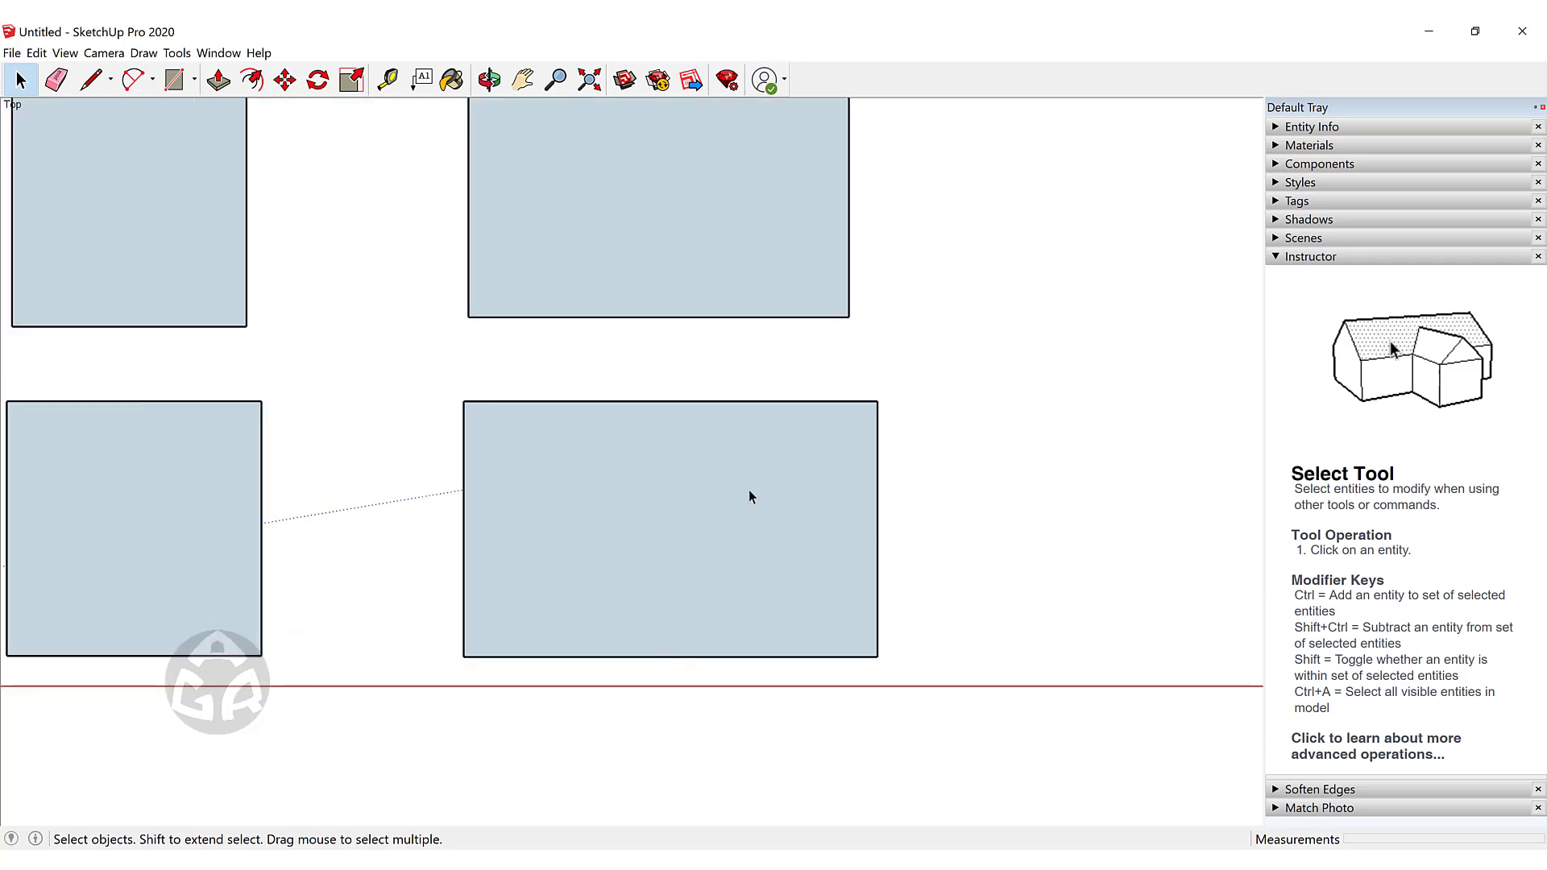
{"action": "key", "text": "r"}
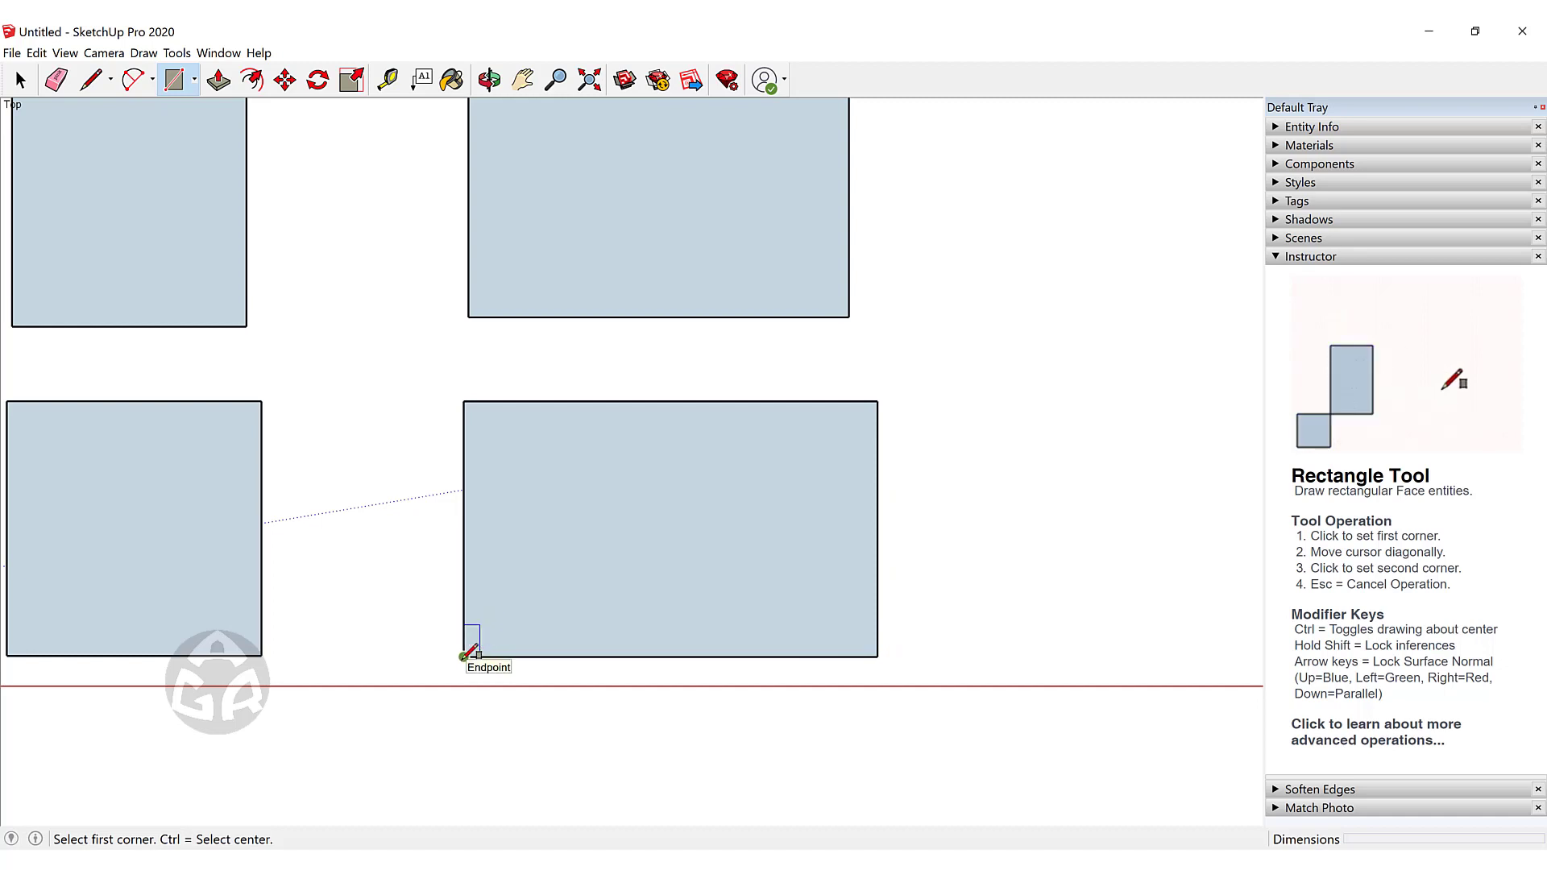
Draw a square from the bottom golden rectangle's lower-left corner, splitting off a narrower strip.
{"action": "left_click", "coordinate": [464, 656]}
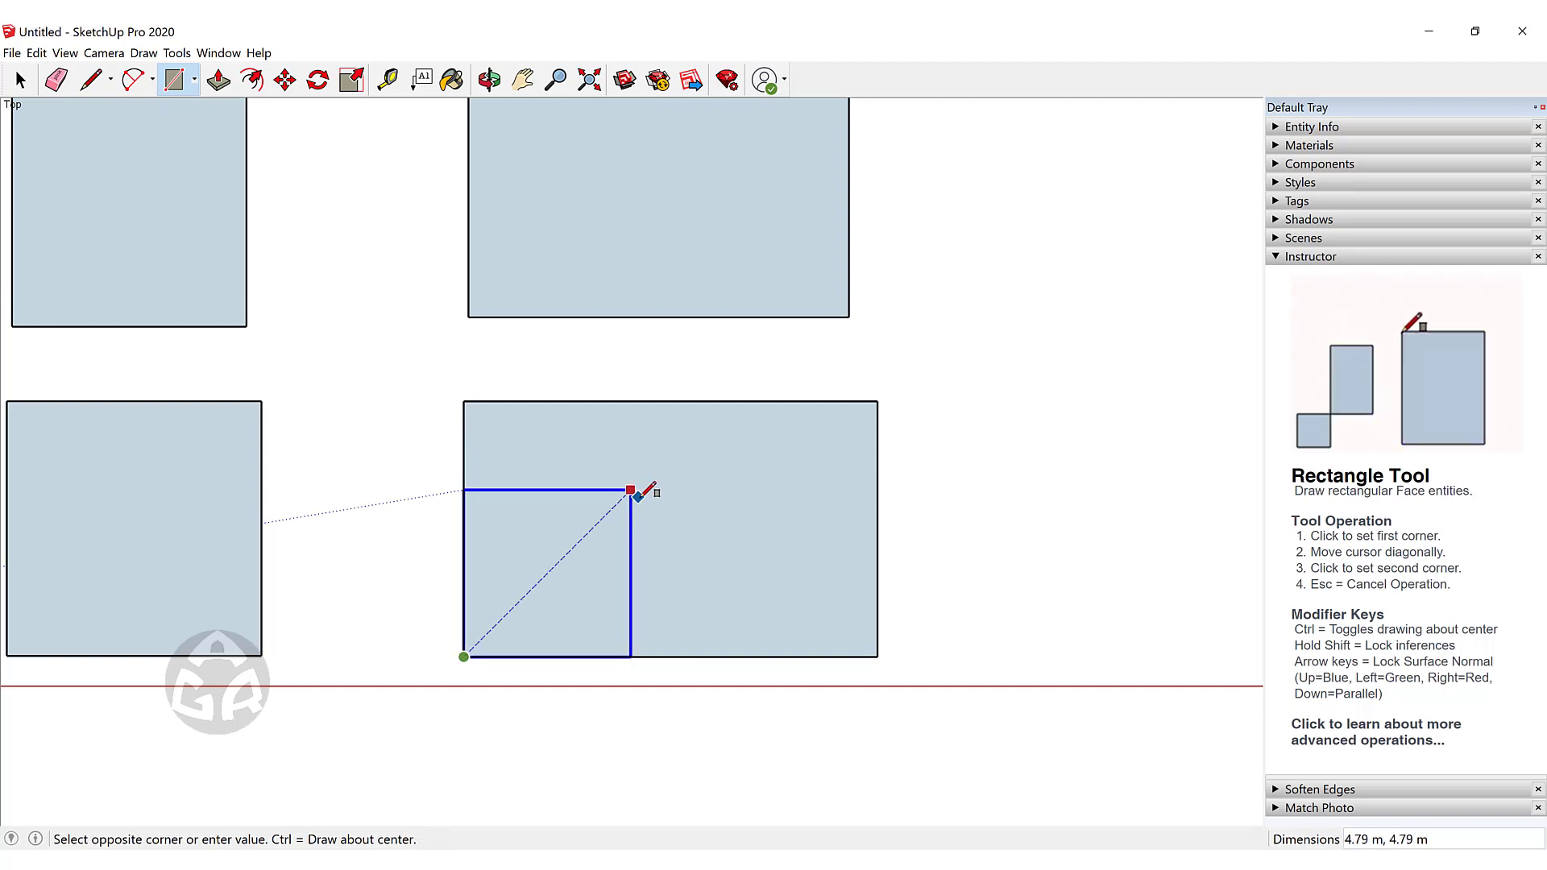
{"action": "left_click", "coordinate": [772, 400]}
{"action": "key", "text": "space"}
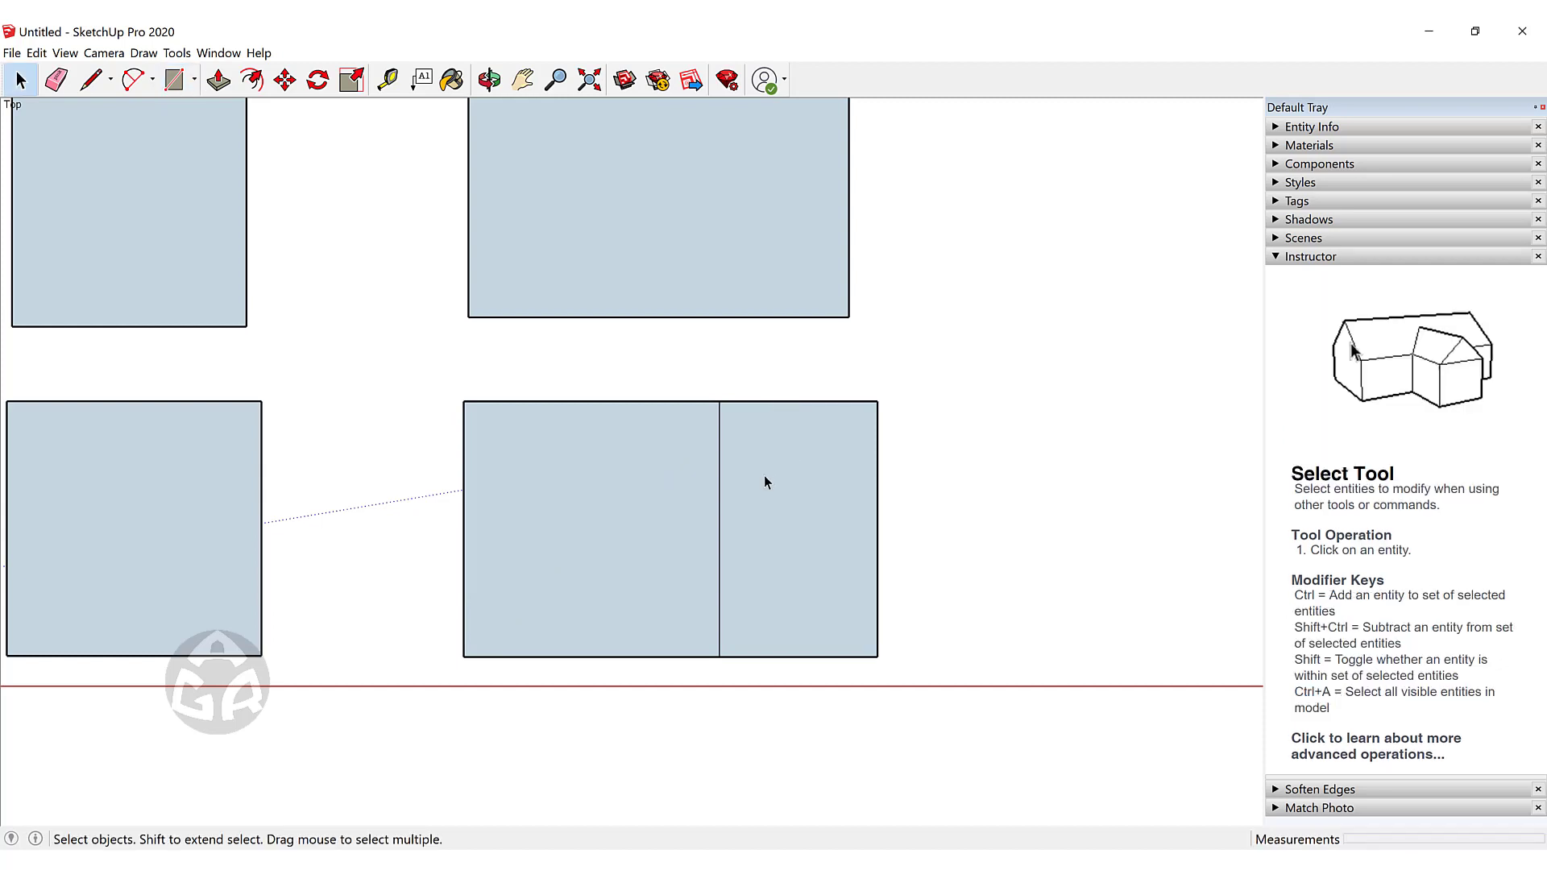
{"action": "left_click", "coordinate": [764, 482]}
{"action": "left_click", "coordinate": [677, 485]}
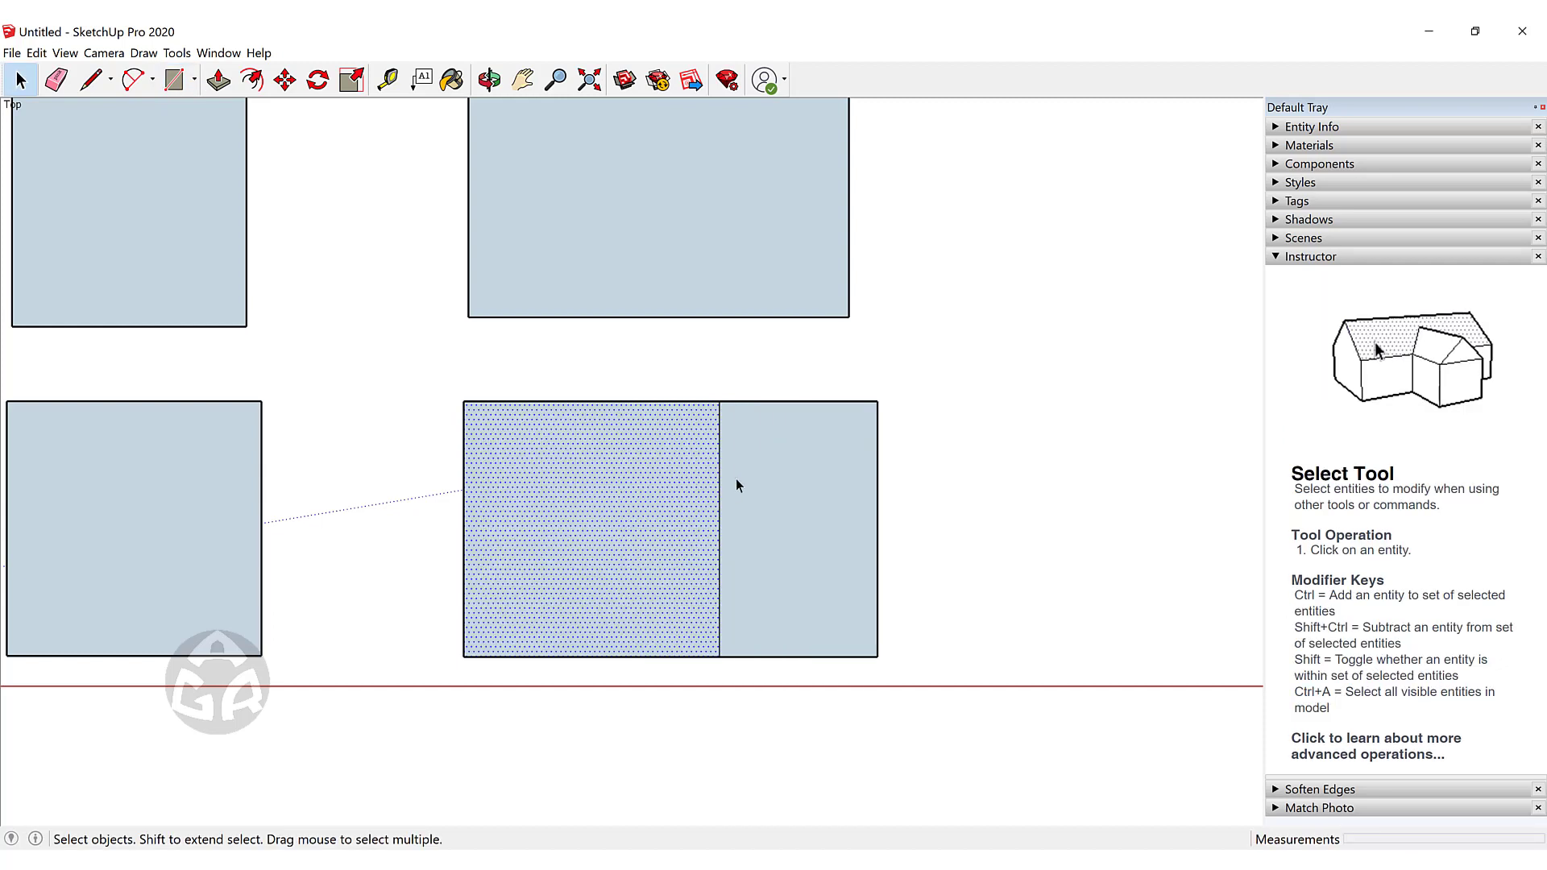
{"action": "left_click", "coordinate": [781, 477]}
{"action": "middle_click_drag", "start_coordinate": [756, 475], "coordinate": [728, 283], "text": "shift"}
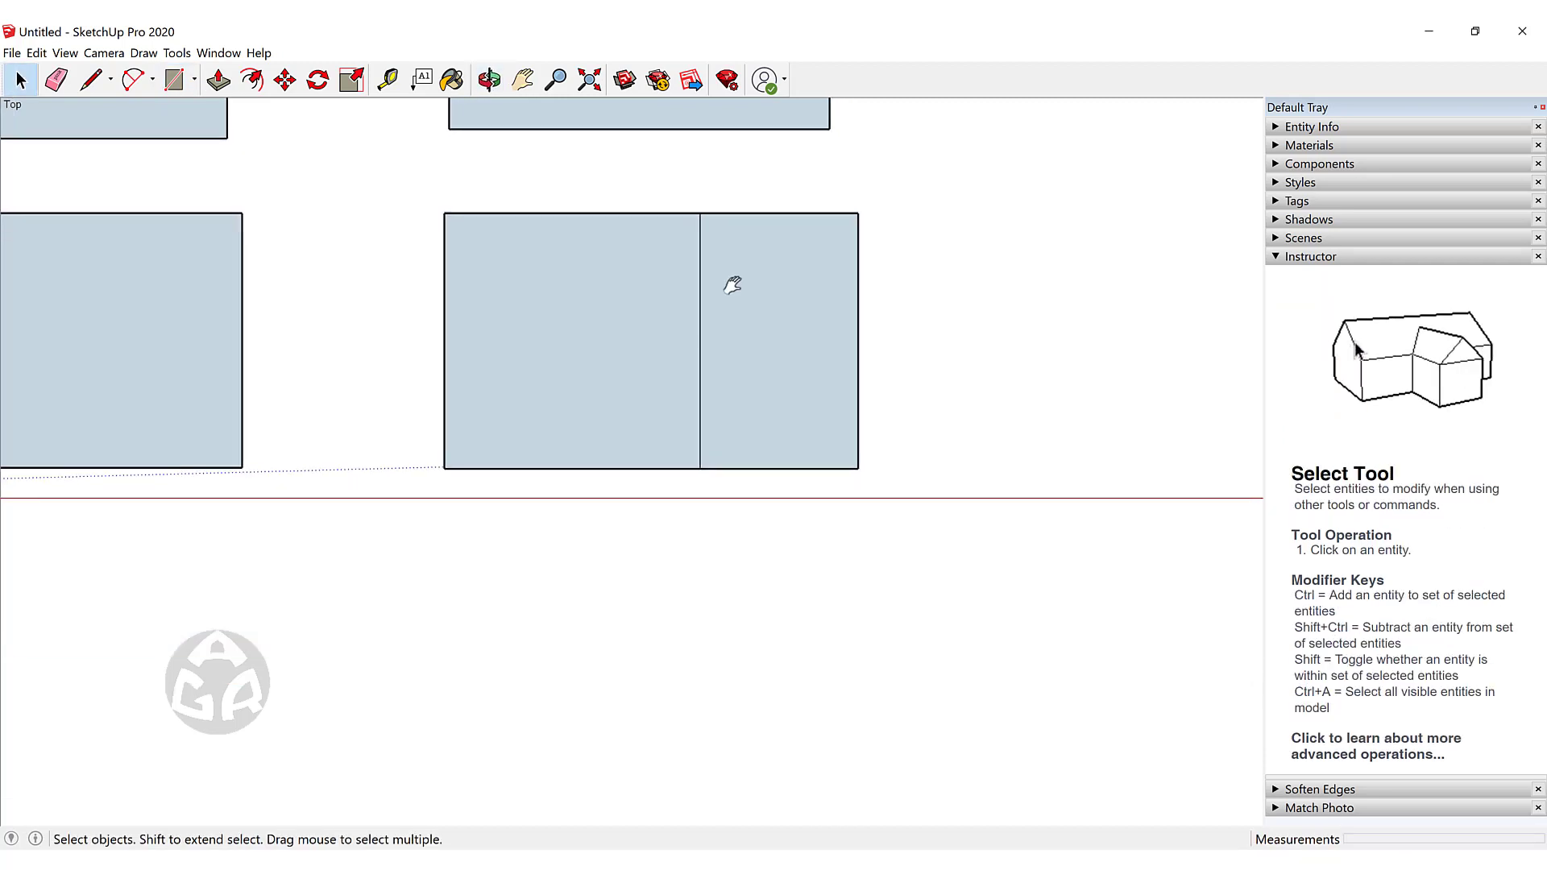
{"action": "key", "text": "r"}
{"action": "middle_click_drag", "start_coordinate": [505, 735], "coordinate": [556, 544], "text": "shift"}
Draw a rectangle below the red axis and make it a group.
{"action": "left_click", "coordinate": [468, 703]}
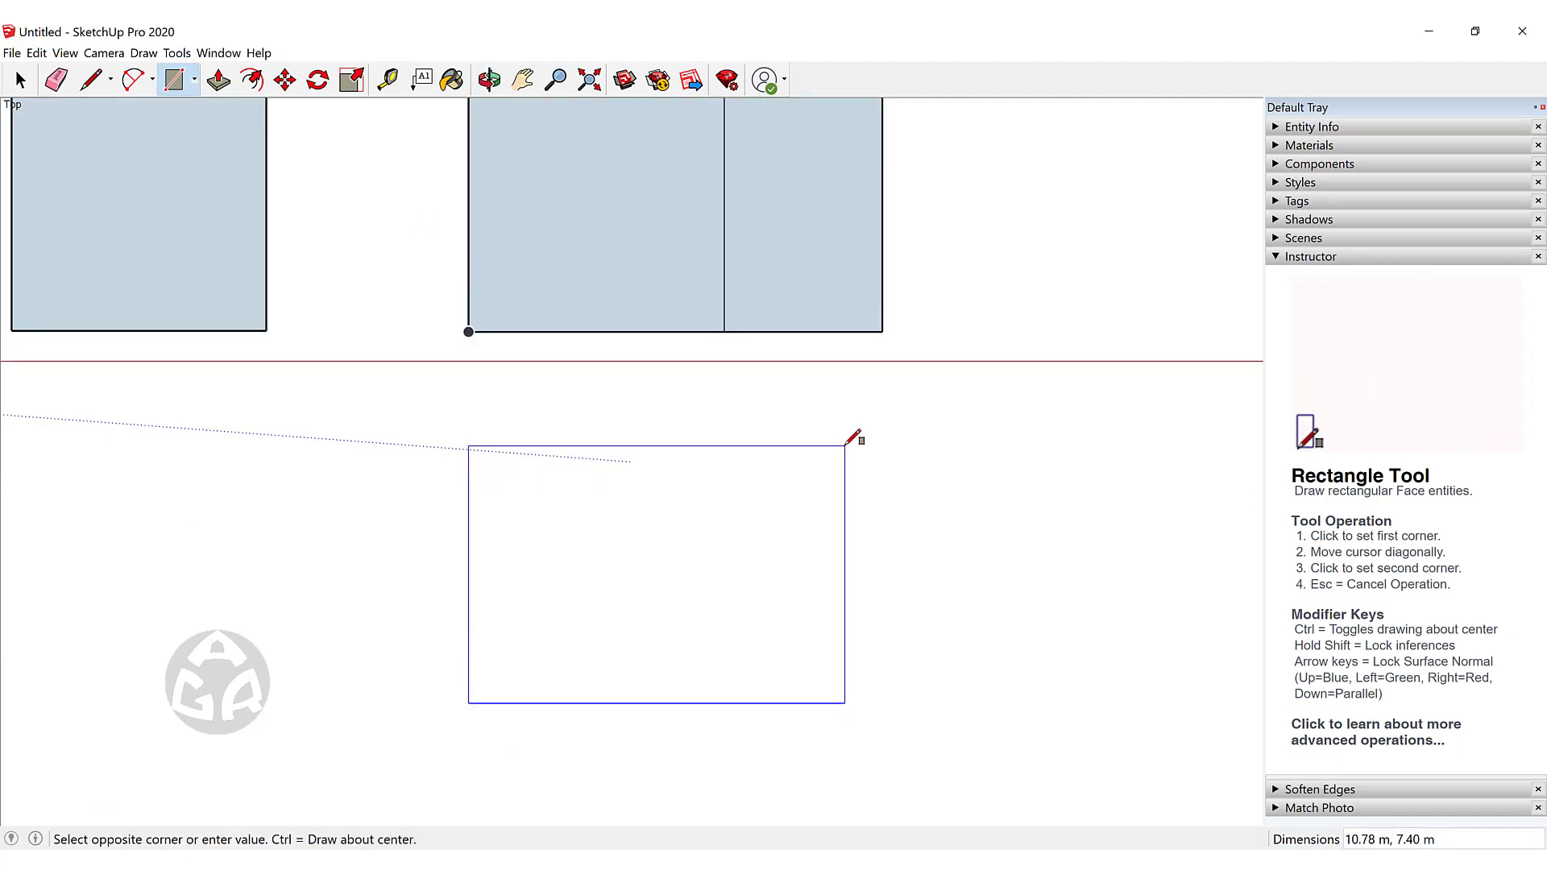
{"action": "left_click", "coordinate": [885, 449]}
{"action": "key", "text": "space"}
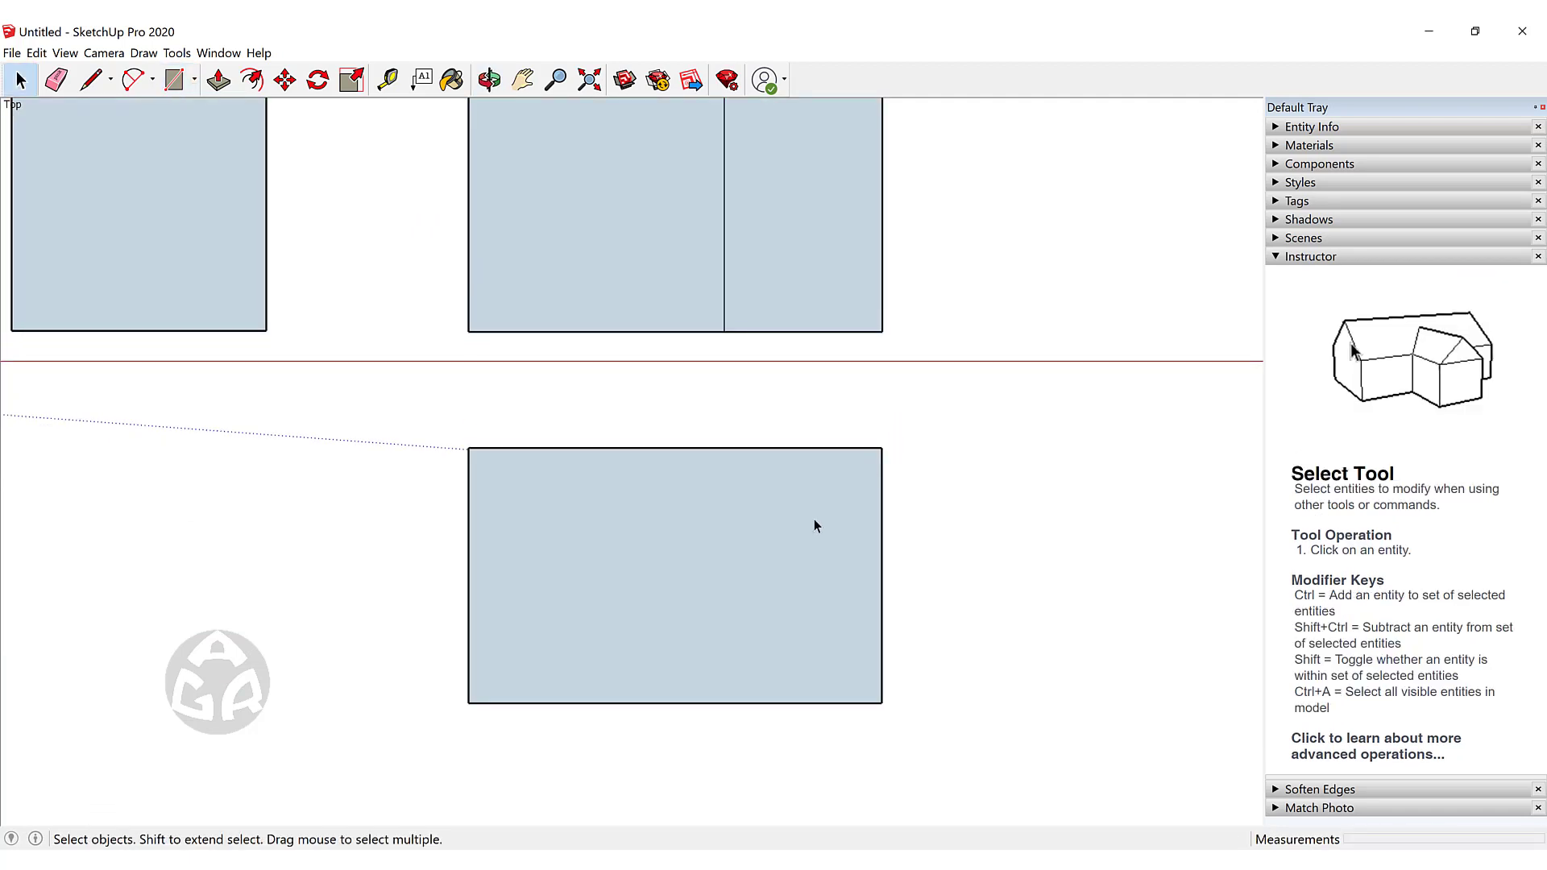
{"action": "left_click", "coordinate": [814, 517]}
{"action": "right_click", "coordinate": [814, 522]}
{"action": "double_click", "coordinate": [769, 522]}
{"action": "right_click", "coordinate": [764, 522]}
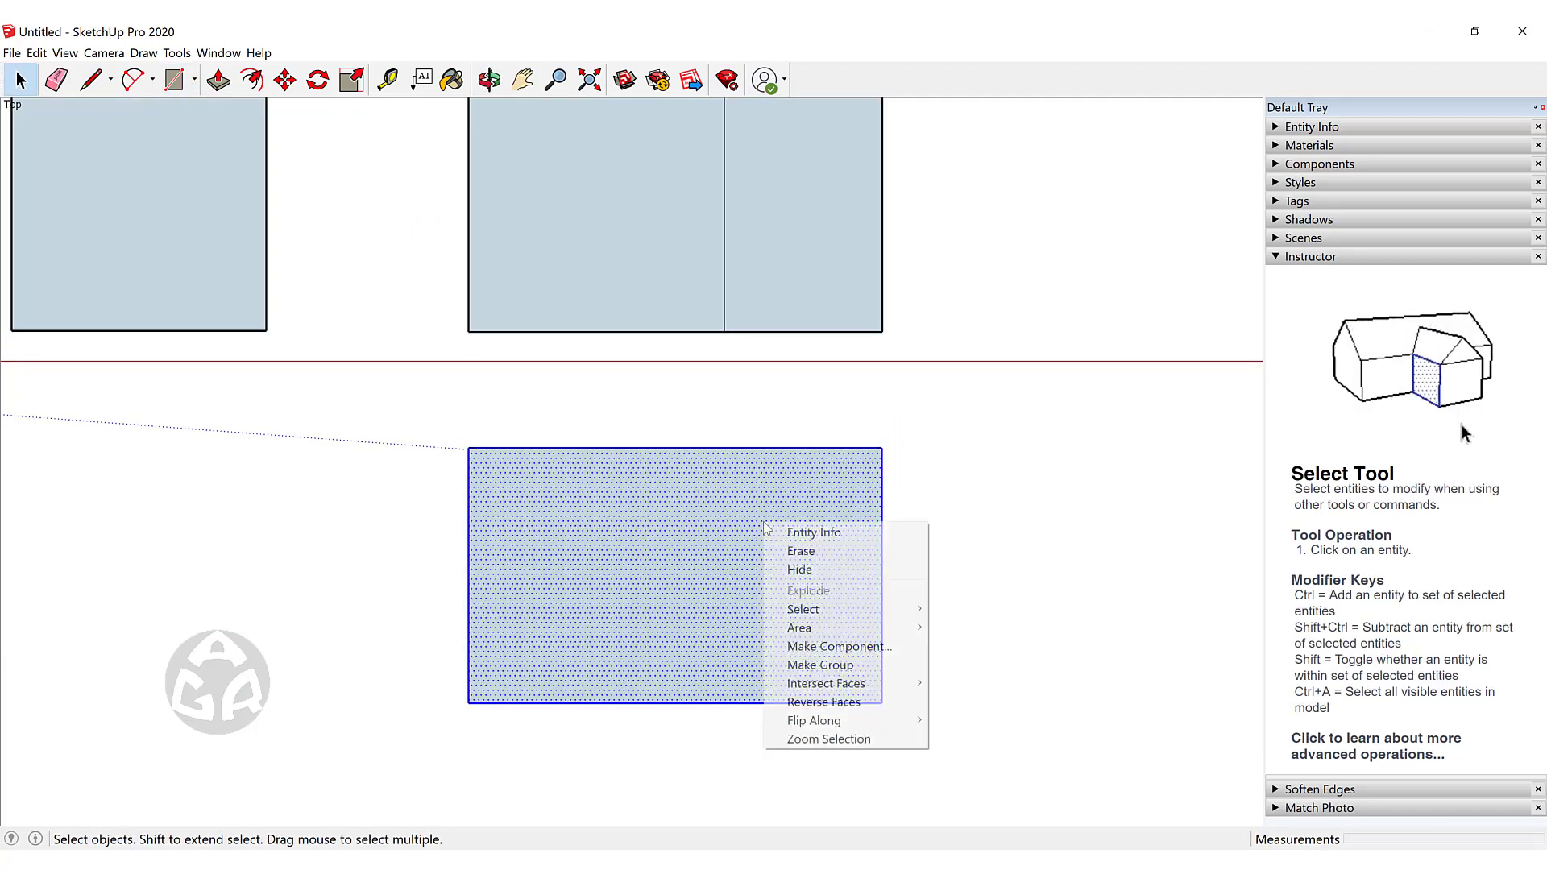
{"action": "left_click", "coordinate": [820, 665]}
{"action": "left_click", "coordinate": [1046, 551]}
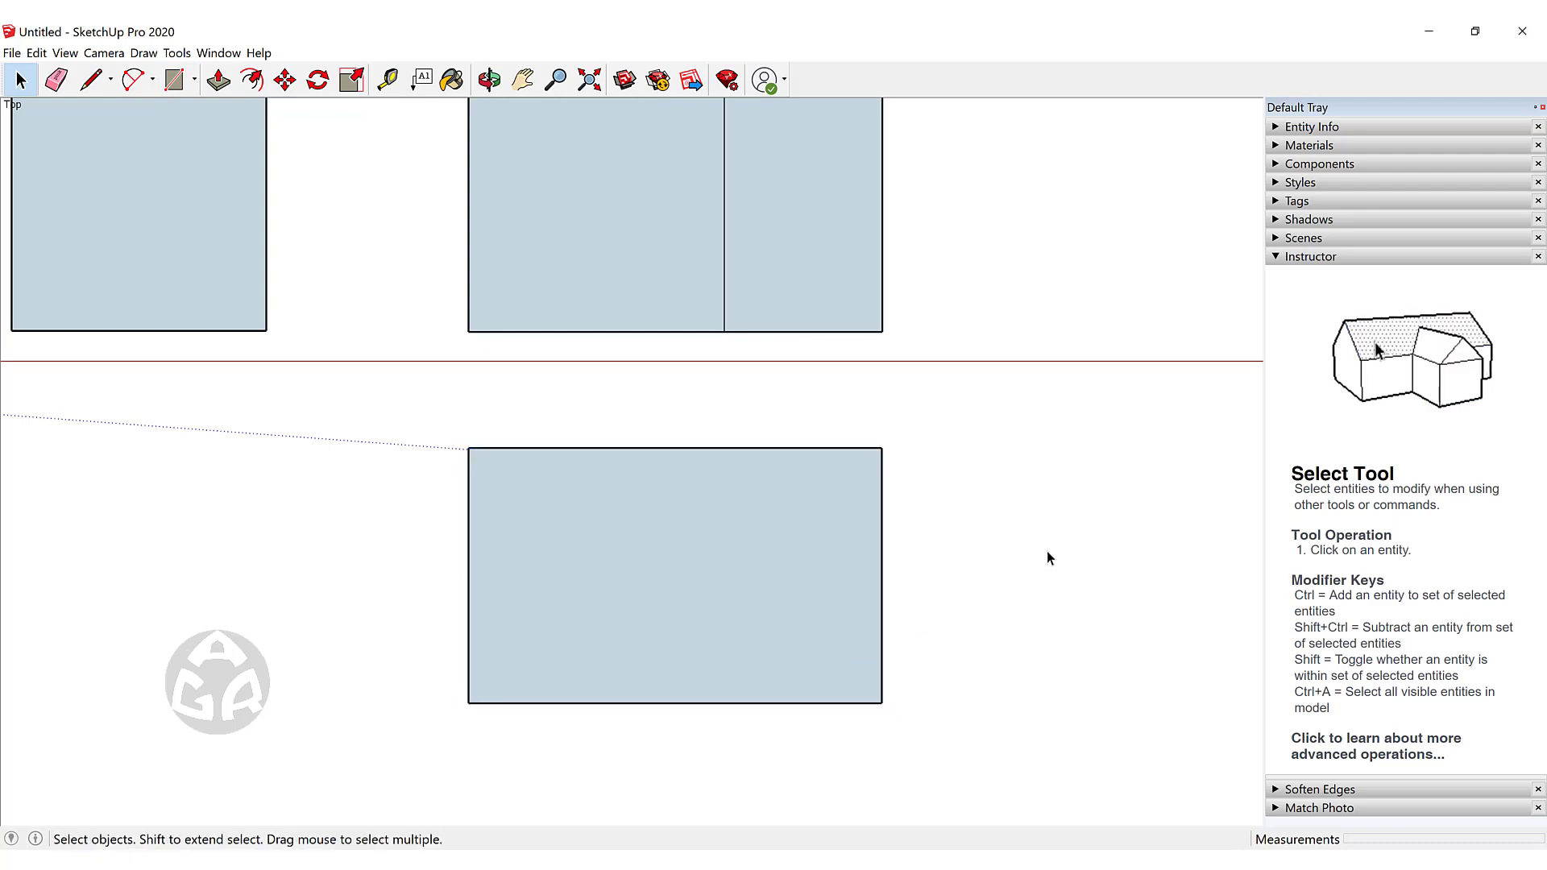
Start a square at the group's bottom-left corner, then reselect the rectangle group.
{"action": "key", "text": "r"}
{"action": "left_click", "coordinate": [469, 702]}
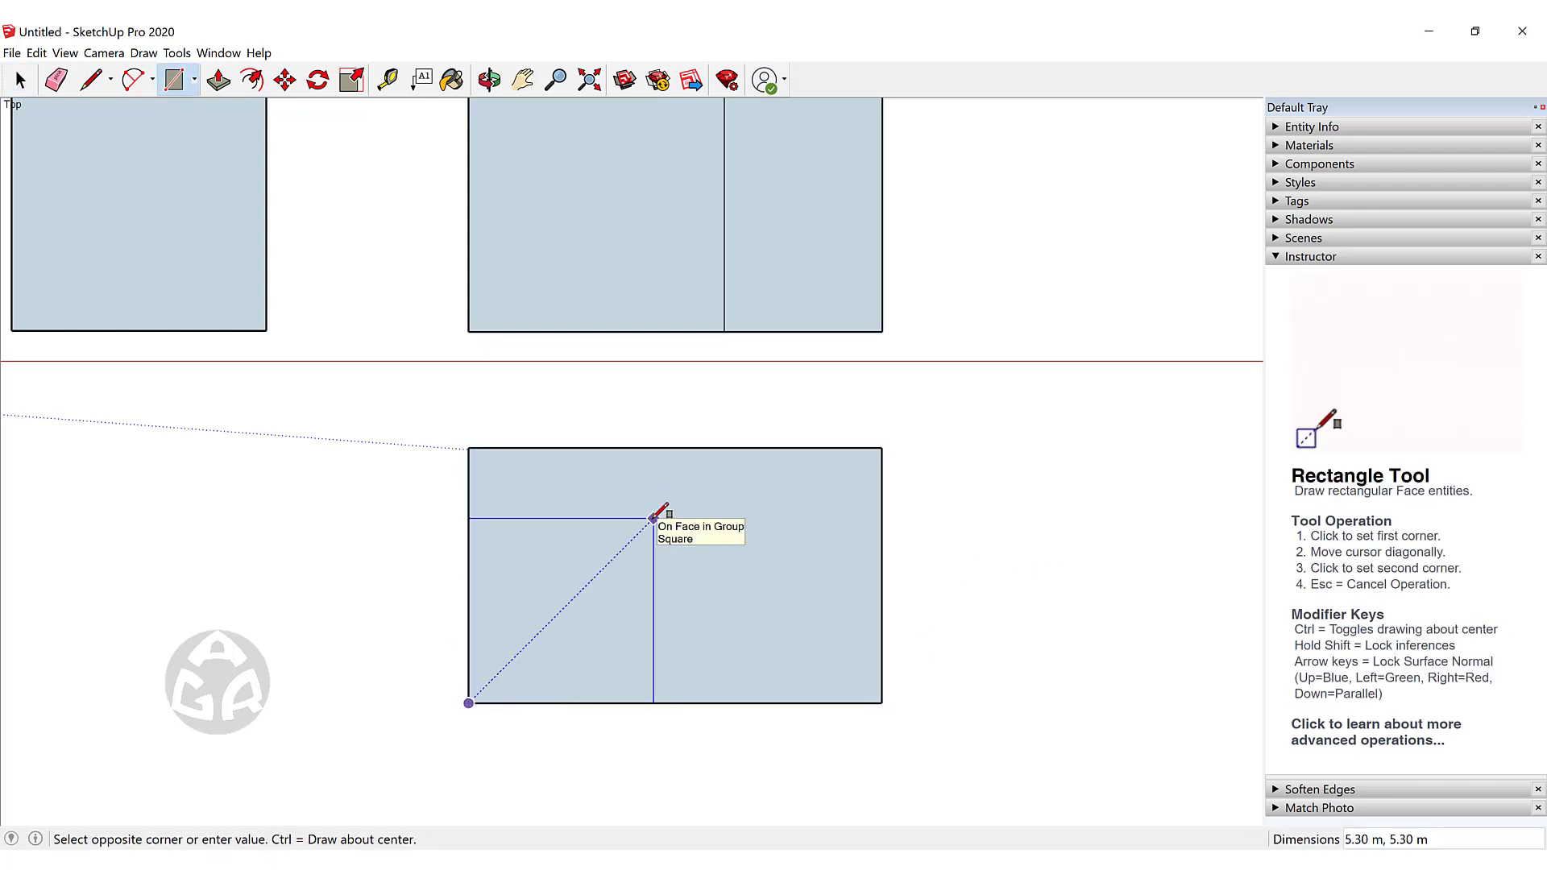
{"action": "key", "text": "Escape"}
{"action": "key", "text": "space"}
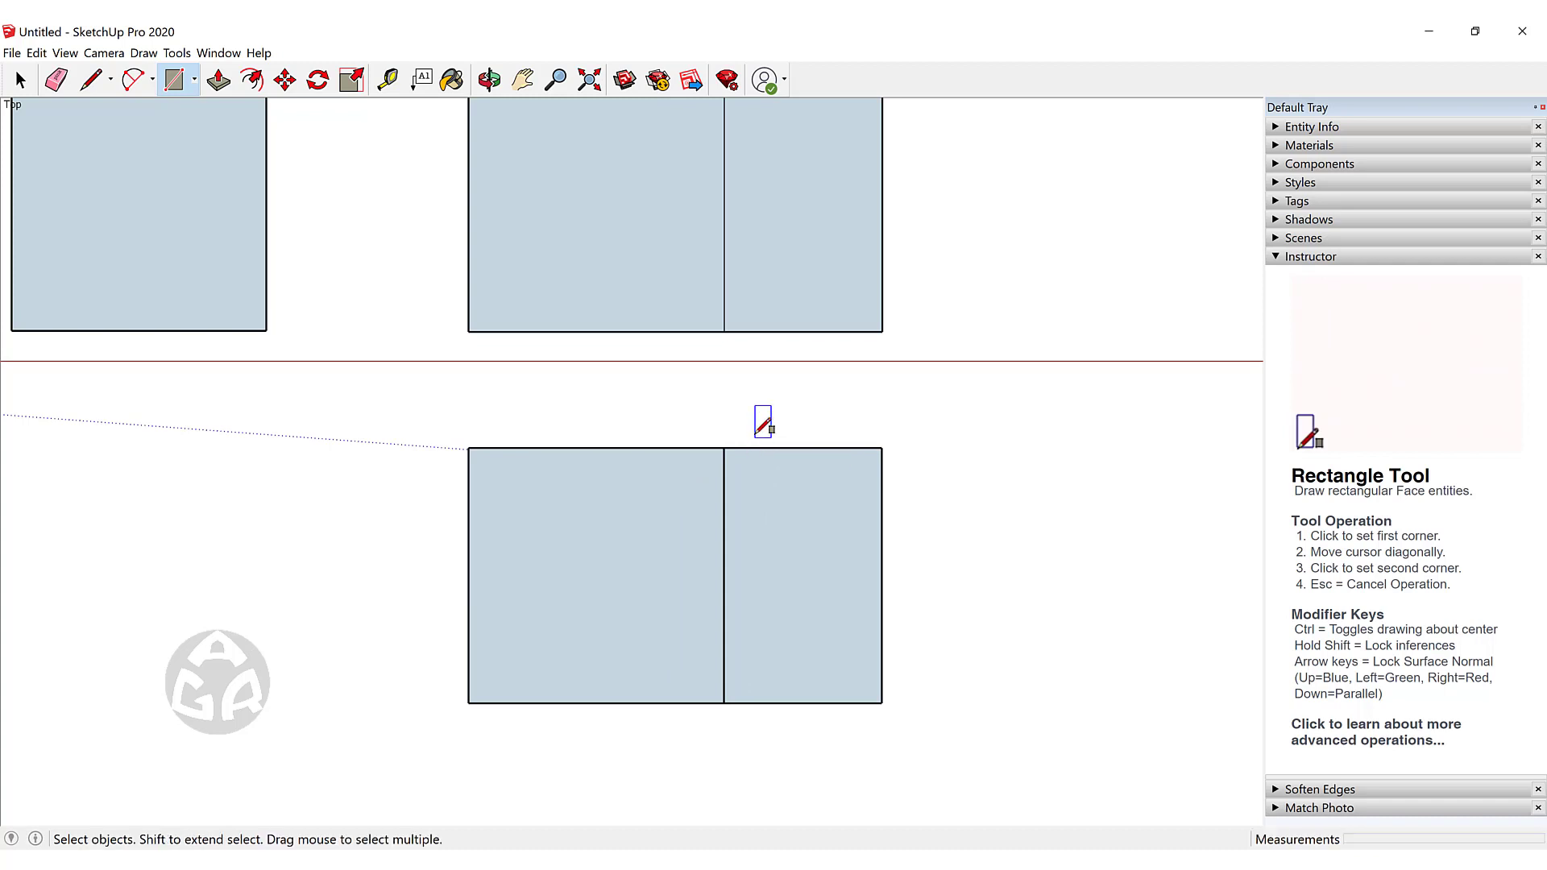
{"action": "left_click", "coordinate": [618, 559]}
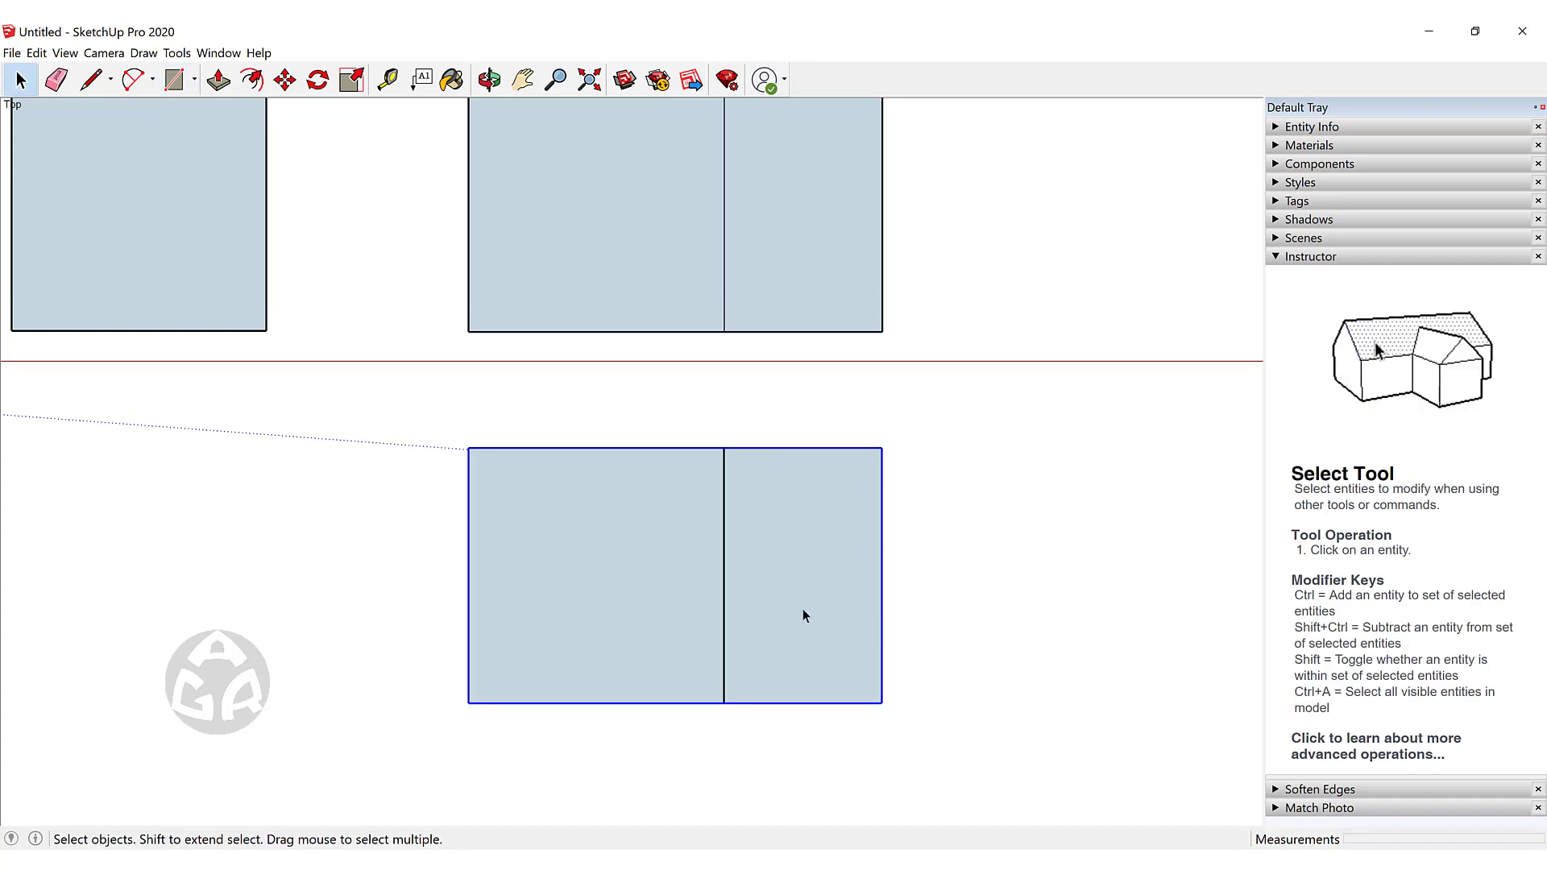
{"action": "middle_click_drag", "start_coordinate": [833, 486], "coordinate": [828, 609], "text": "shift"}
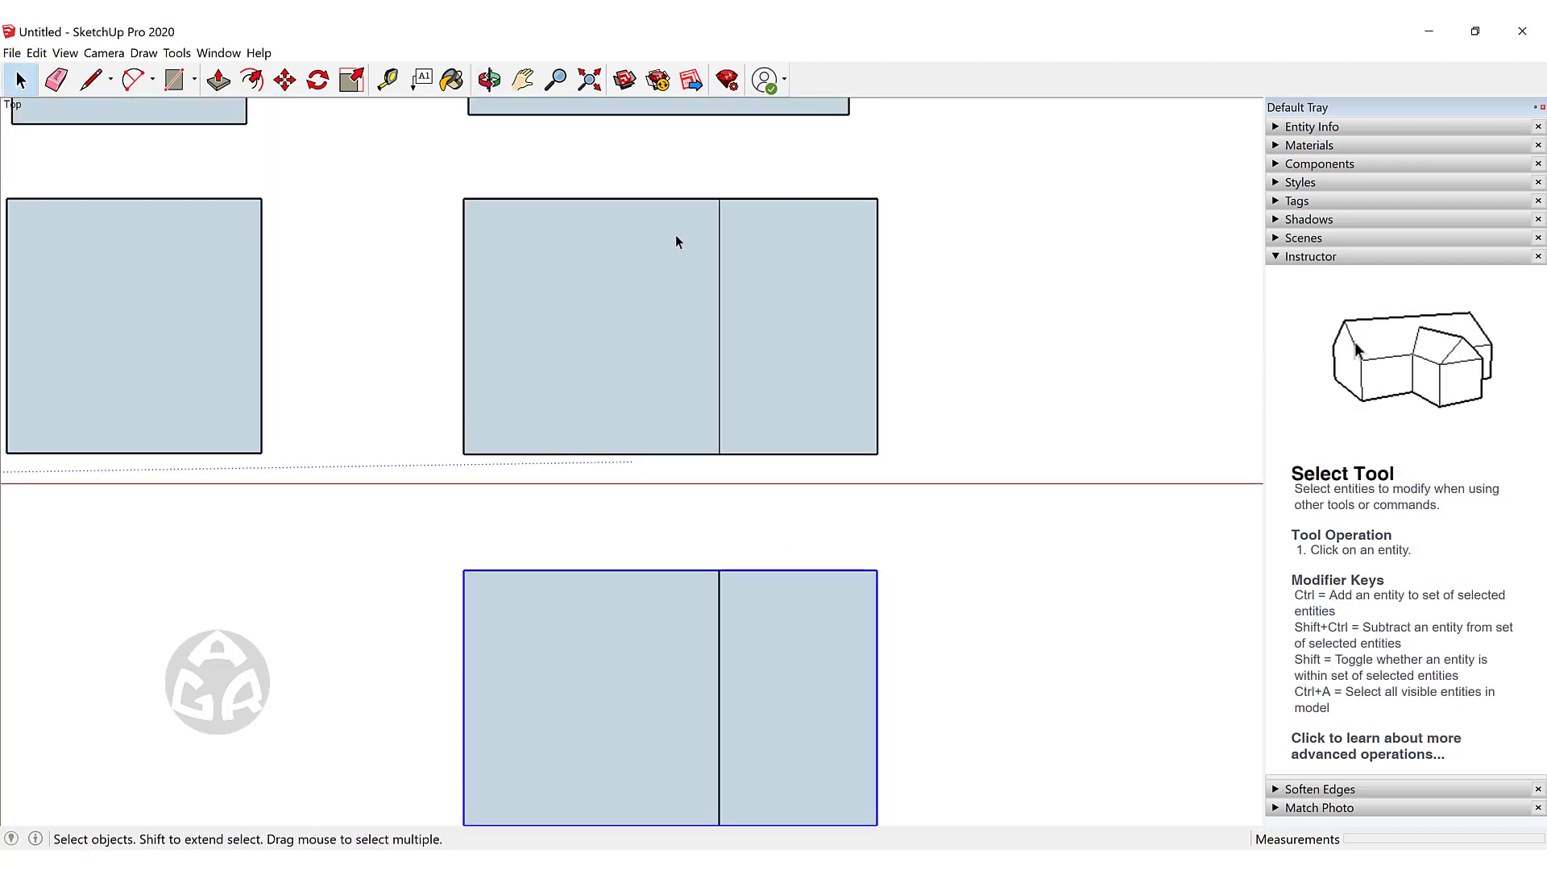
{"action": "scroll", "coordinate": [699, 374], "scroll_direction": "down", "scroll_amount": 2}
{"action": "left_click", "coordinate": [689, 449]}
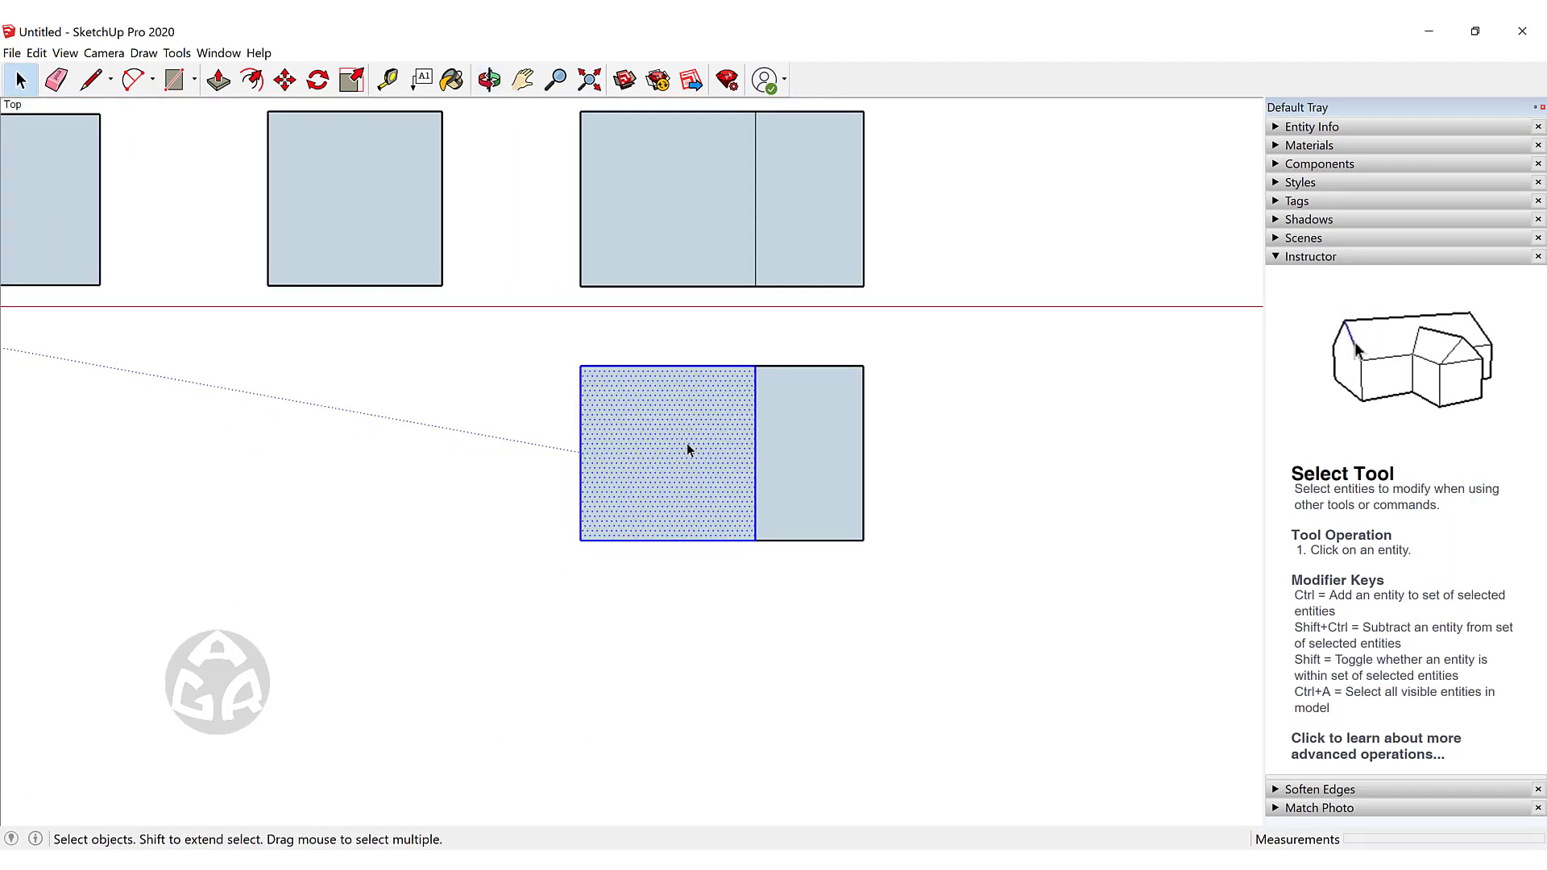
{"action": "key", "text": "m"}
{"action": "left_click", "coordinate": [708, 425]}
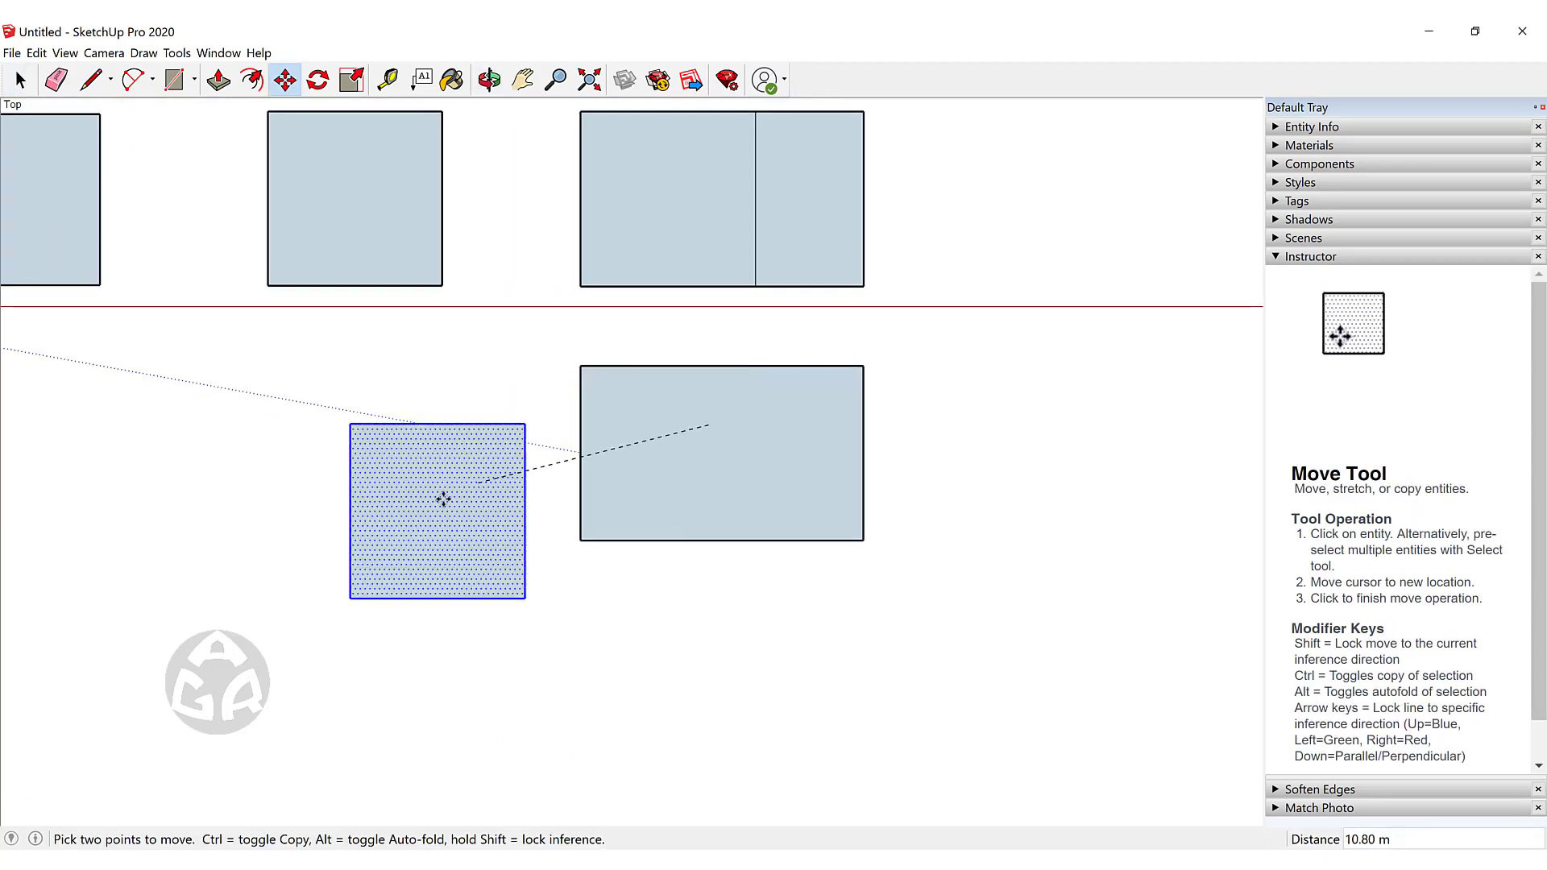
{"action": "left_click", "coordinate": [376, 428]}
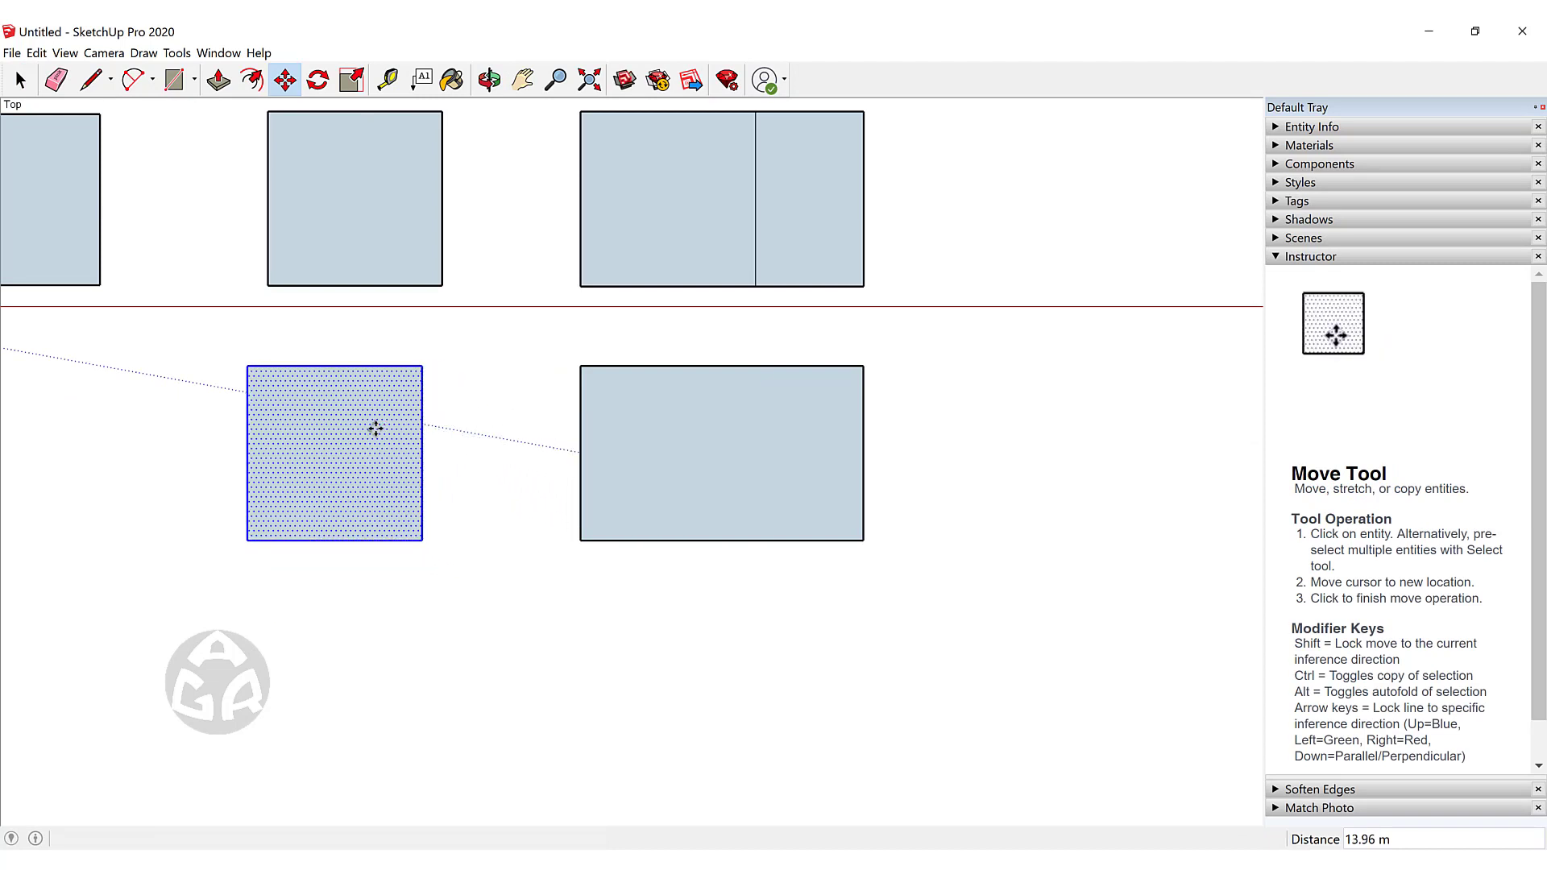
{"action": "key", "text": "space"}
{"action": "middle_click_drag", "start_coordinate": [728, 401], "coordinate": [667, 361]}
{"action": "left_click", "coordinate": [667, 358]}
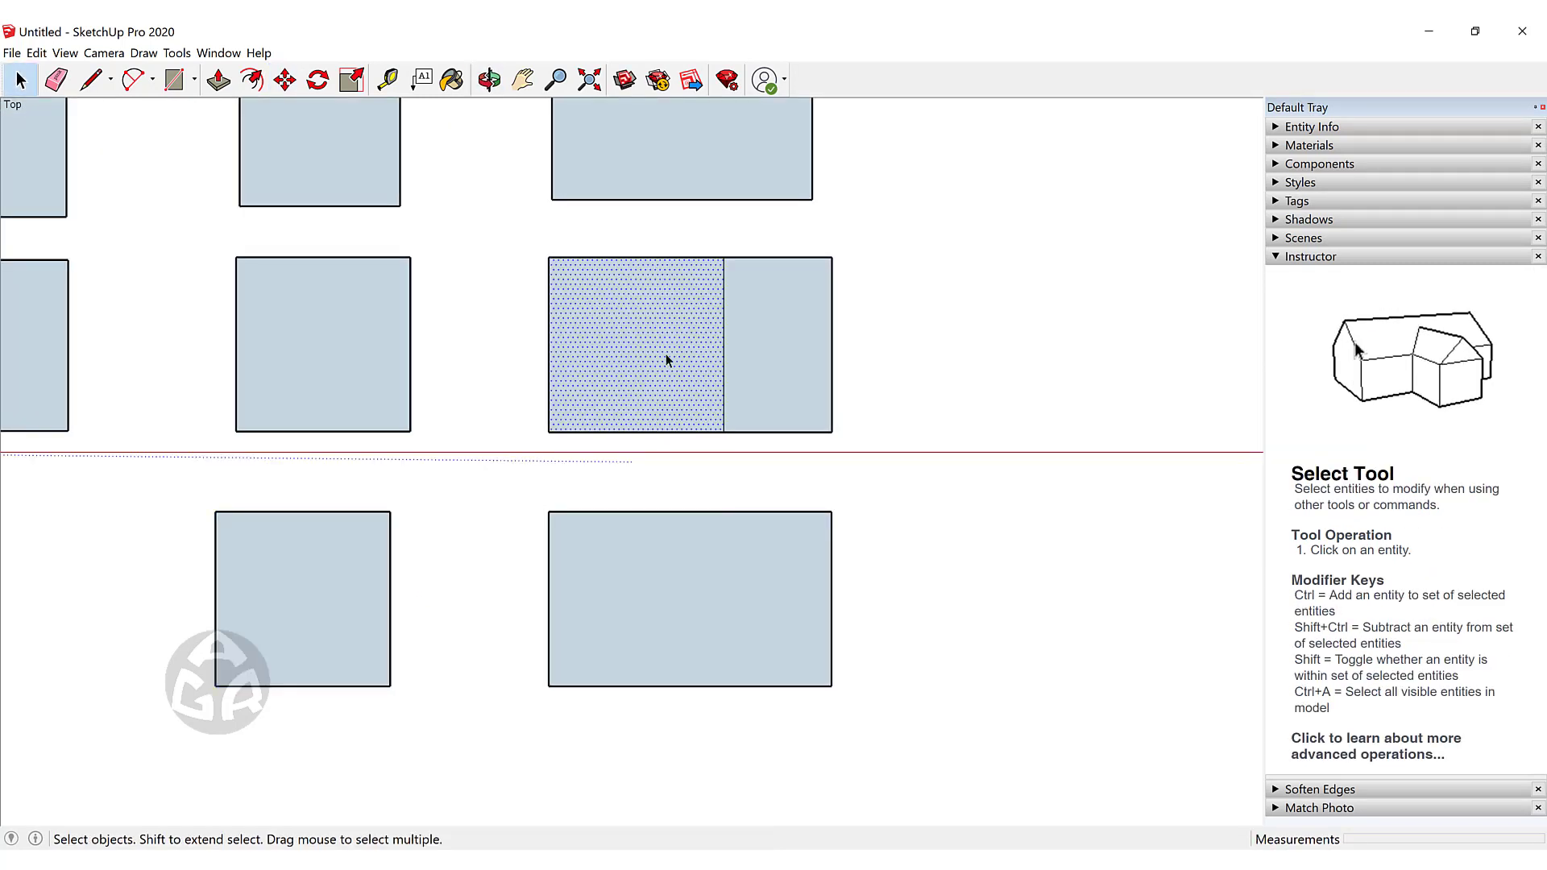
{"action": "key", "text": "m"}
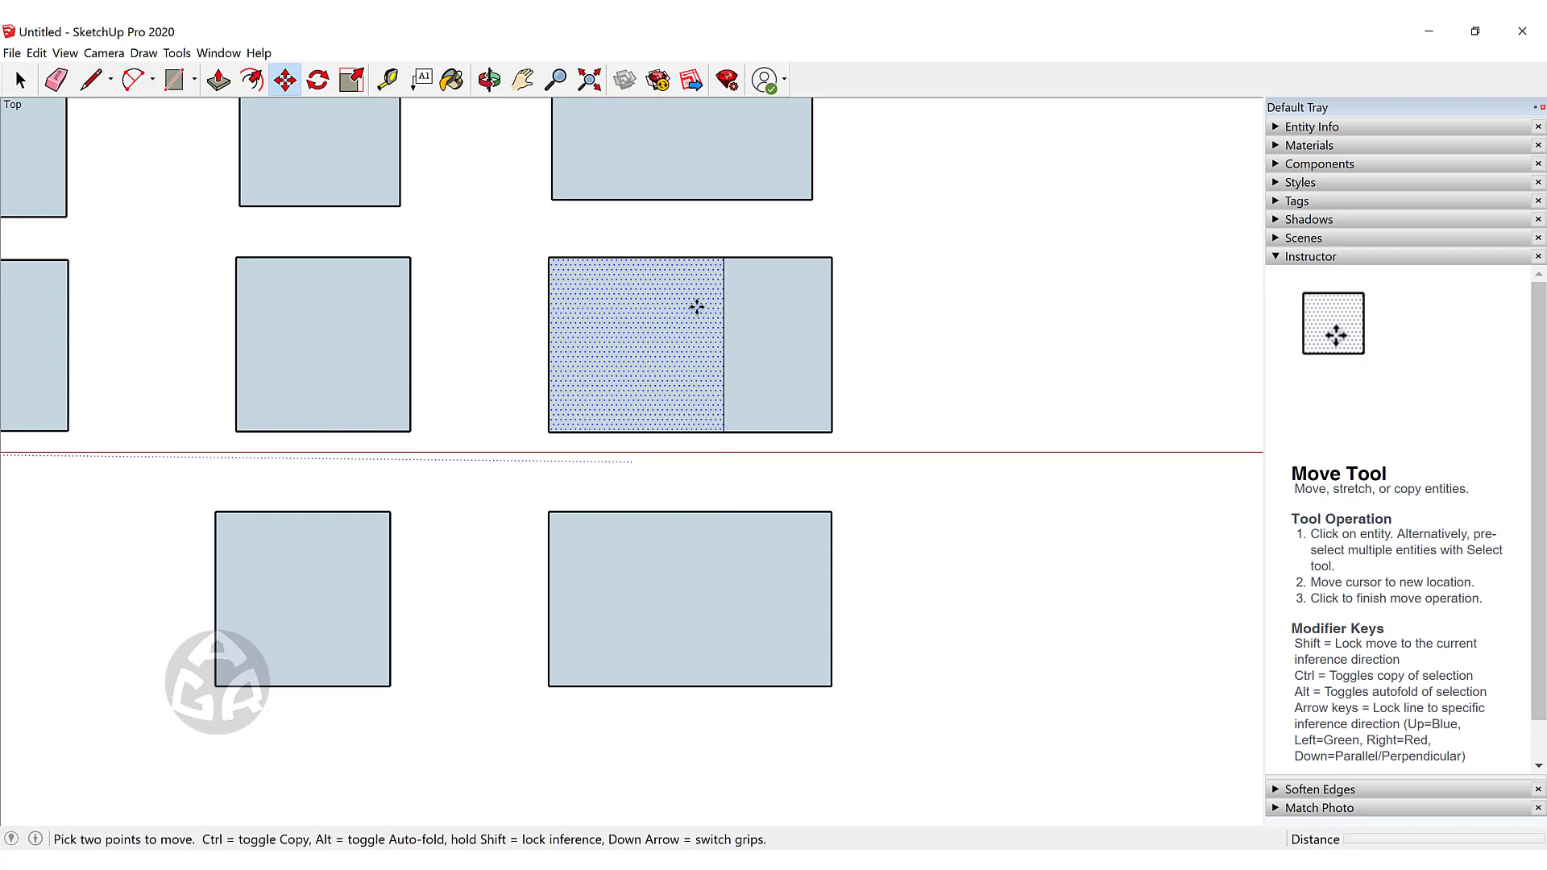
{"action": "left_click", "coordinate": [696, 307]}
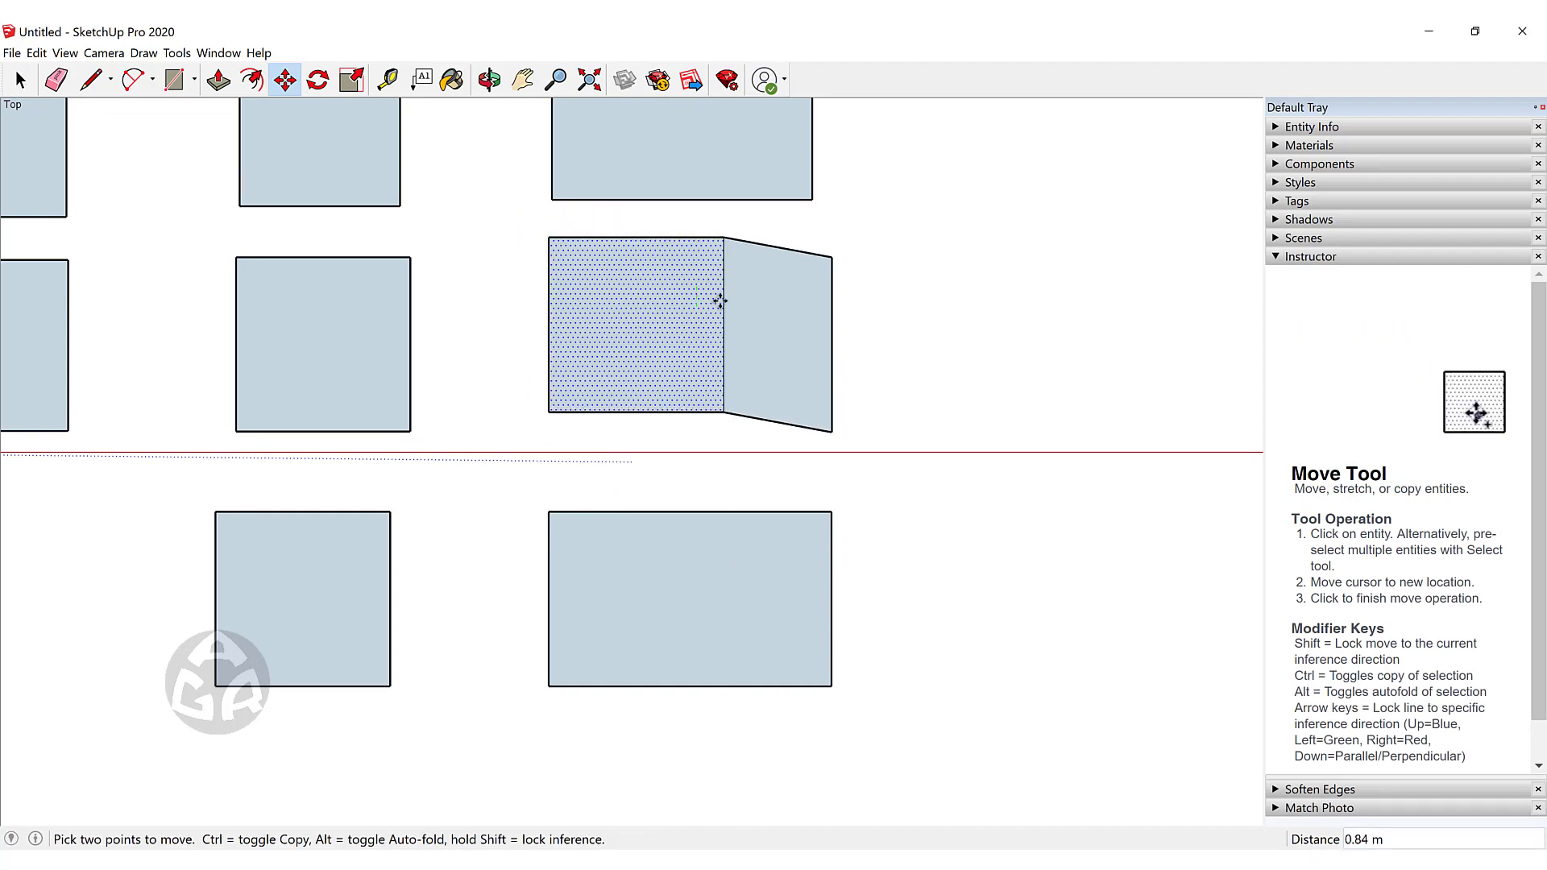
{"action": "key", "text": "space"}
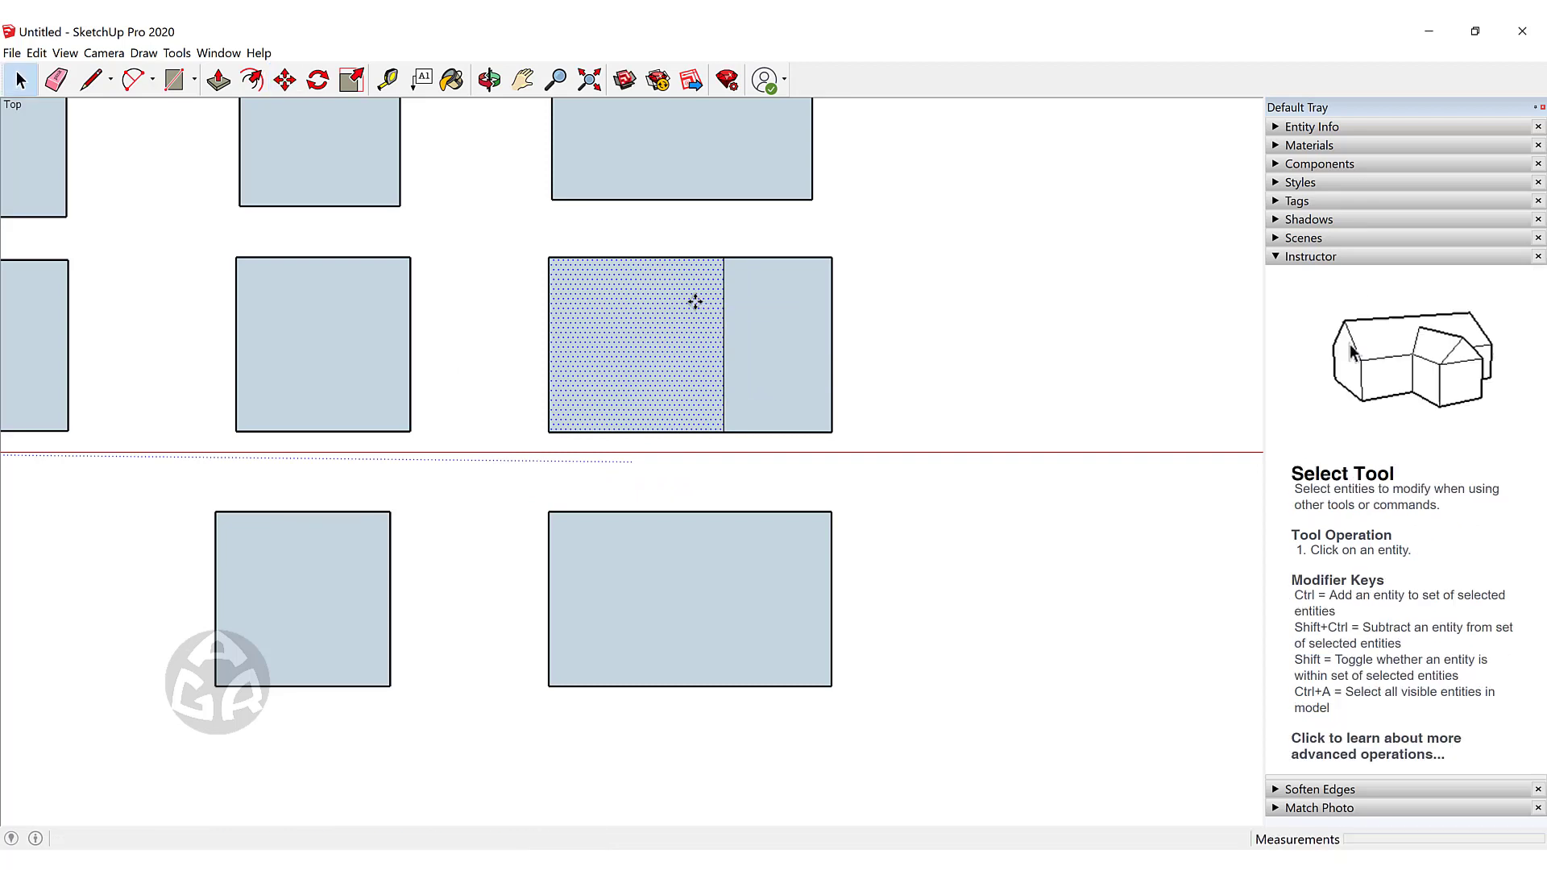
{"action": "key", "text": "ctrl+z"}
{"action": "middle_click_drag", "start_coordinate": [870, 336], "coordinate": [809, 330], "text": "shift"}
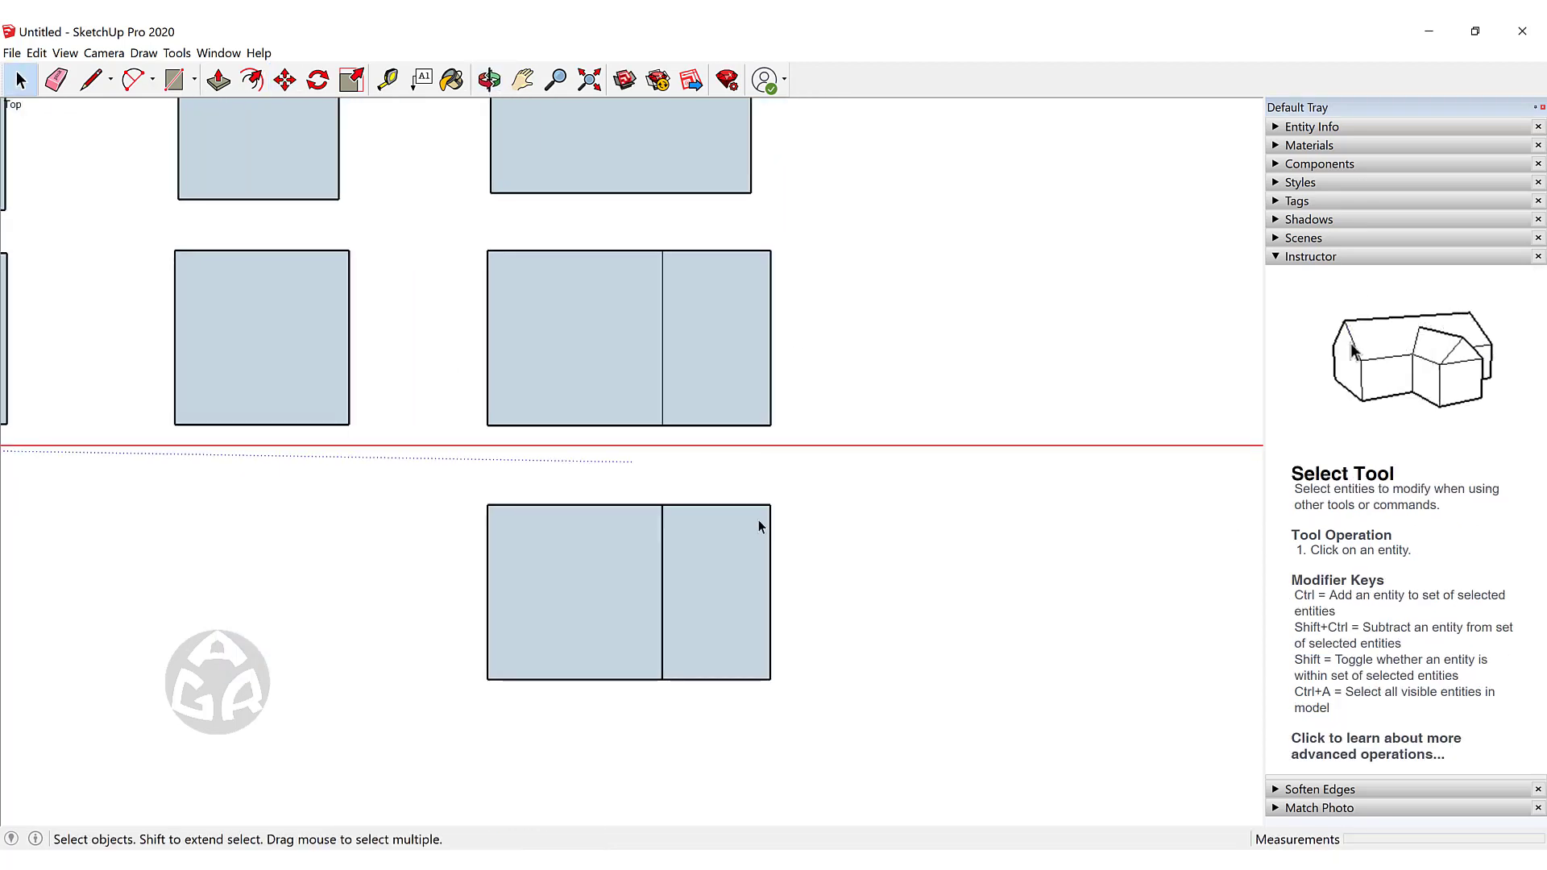
Select the lower split rectangle group, then pan up and zoom out to show every column.
{"action": "left_click", "coordinate": [756, 557]}
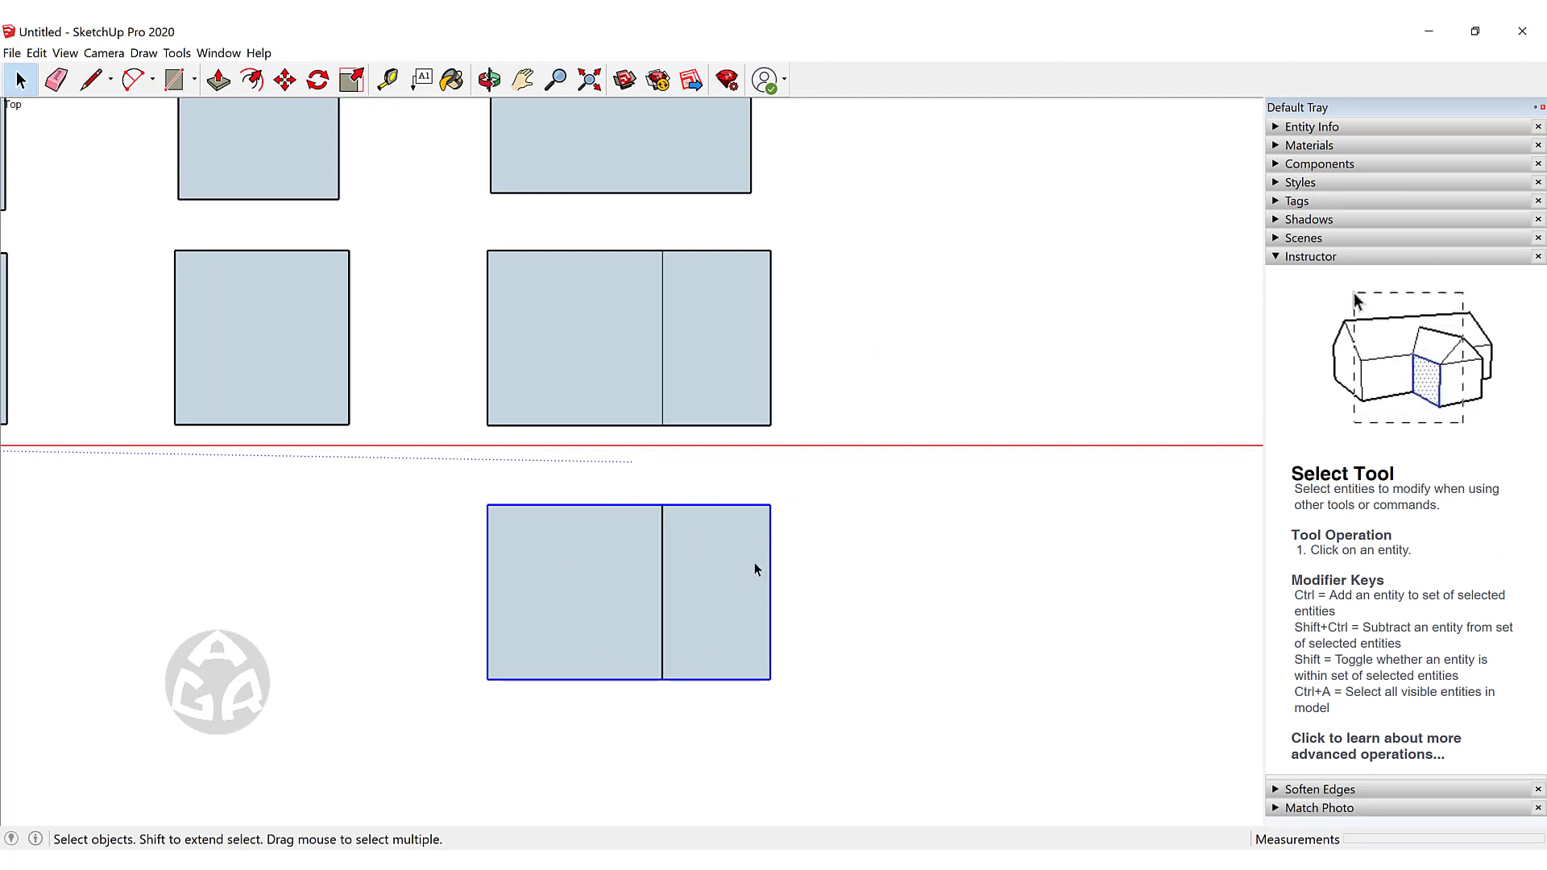
{"action": "middle_click_drag", "start_coordinate": [814, 290], "coordinate": [811, 491], "text": "shift"}
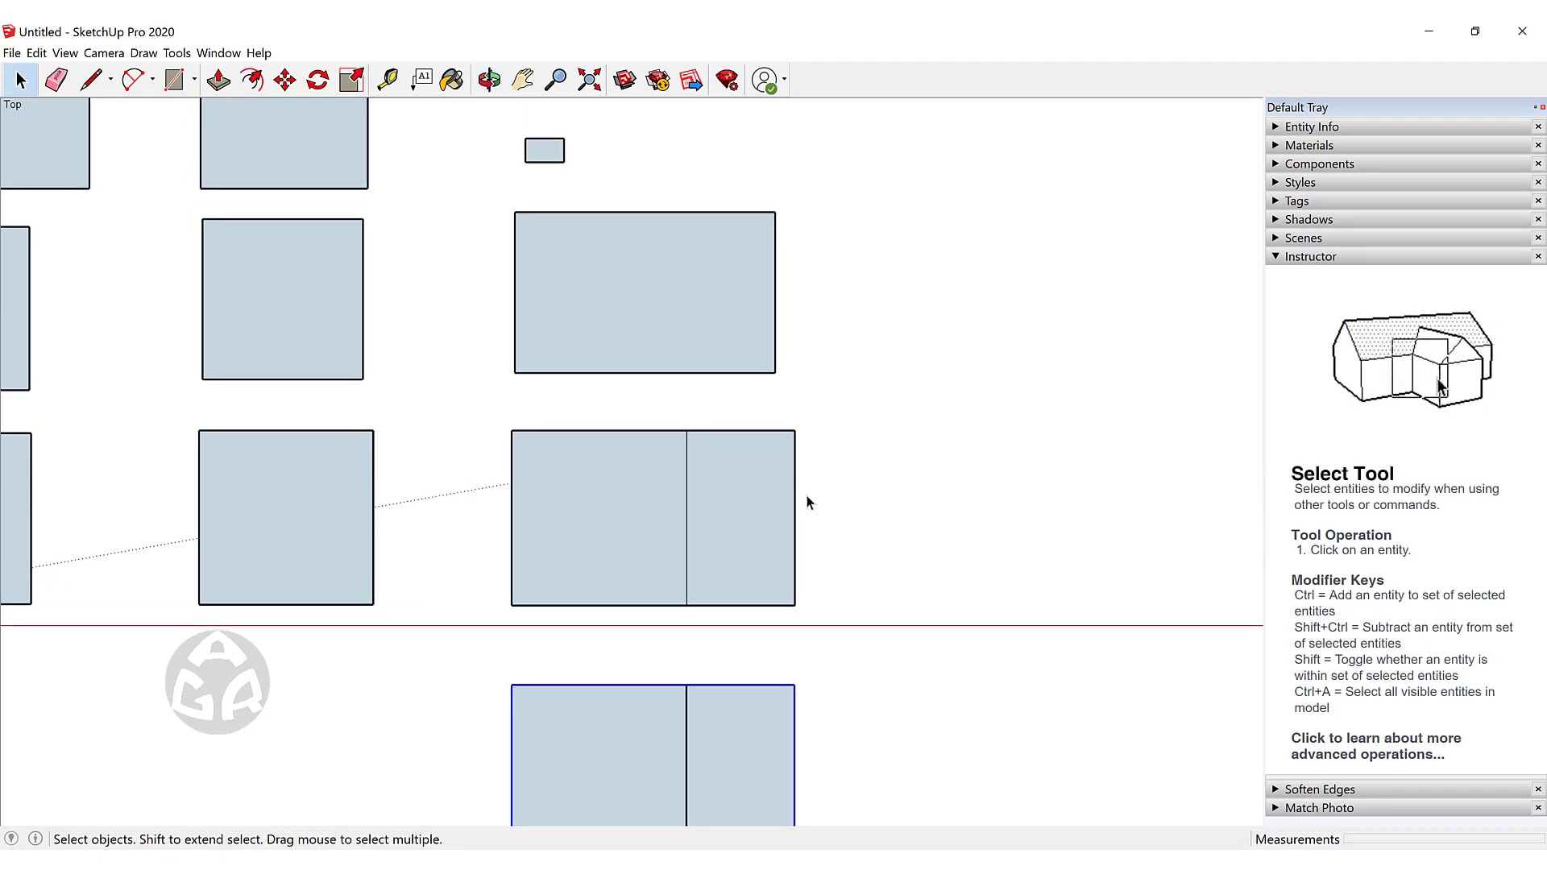
{"action": "scroll", "coordinate": [786, 490], "scroll_direction": "down", "scroll_amount": 3}
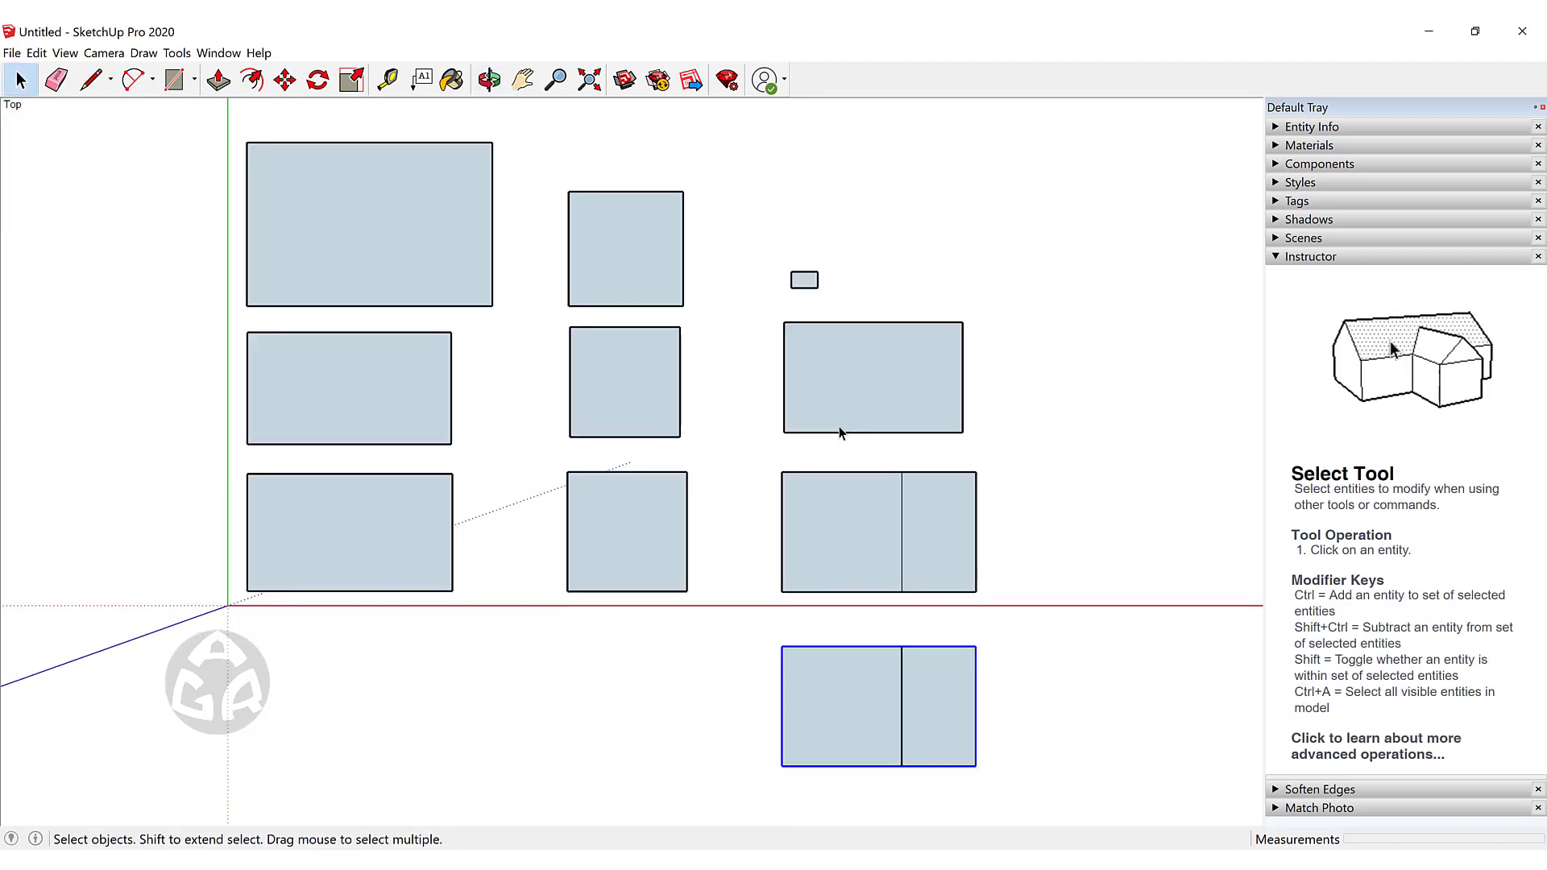